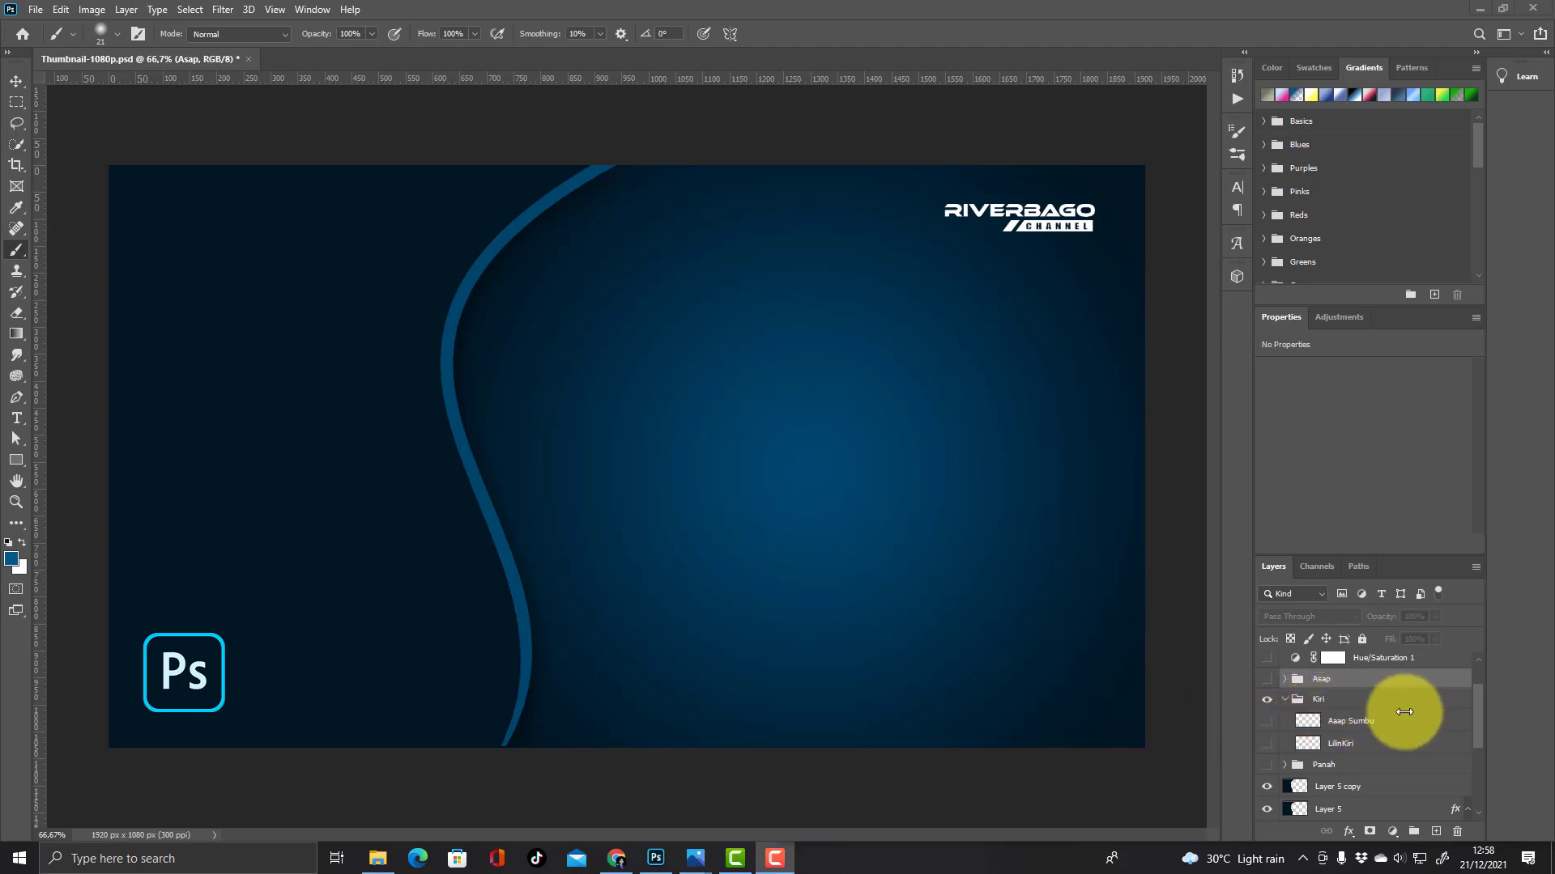
- Make the LilinKiri and Asap Sumbu layers in the Kiri group visible
mouse_move(1479, 708)
left_mouse_down()
mouse_move(1482, 775)
mouse_move(1476, 717)
left_mouse_up()
left_click(1267, 720)
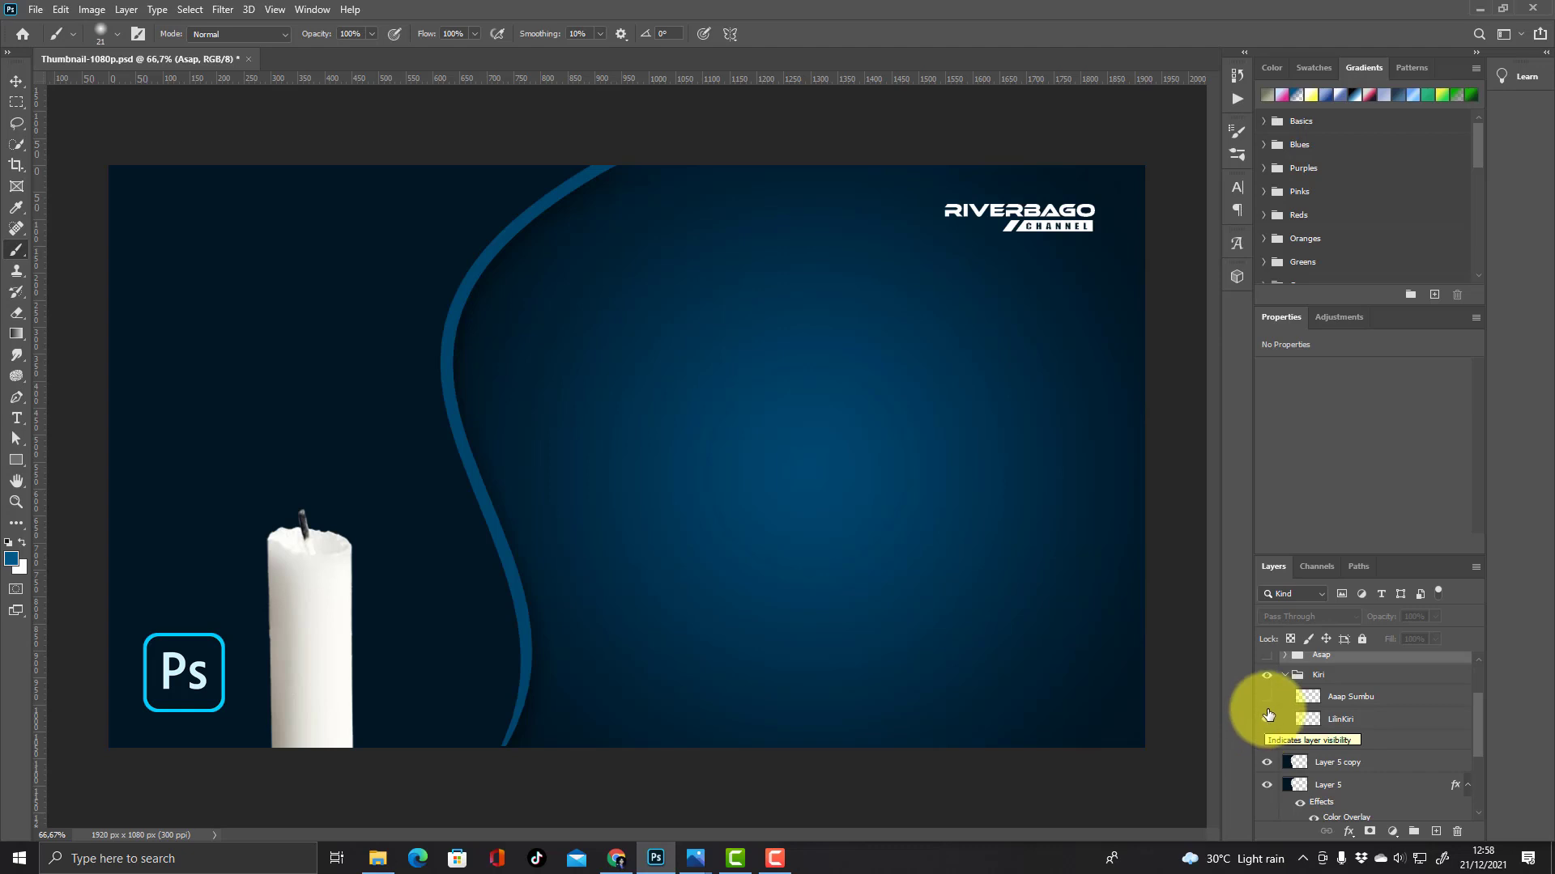
left_click(1268, 699)
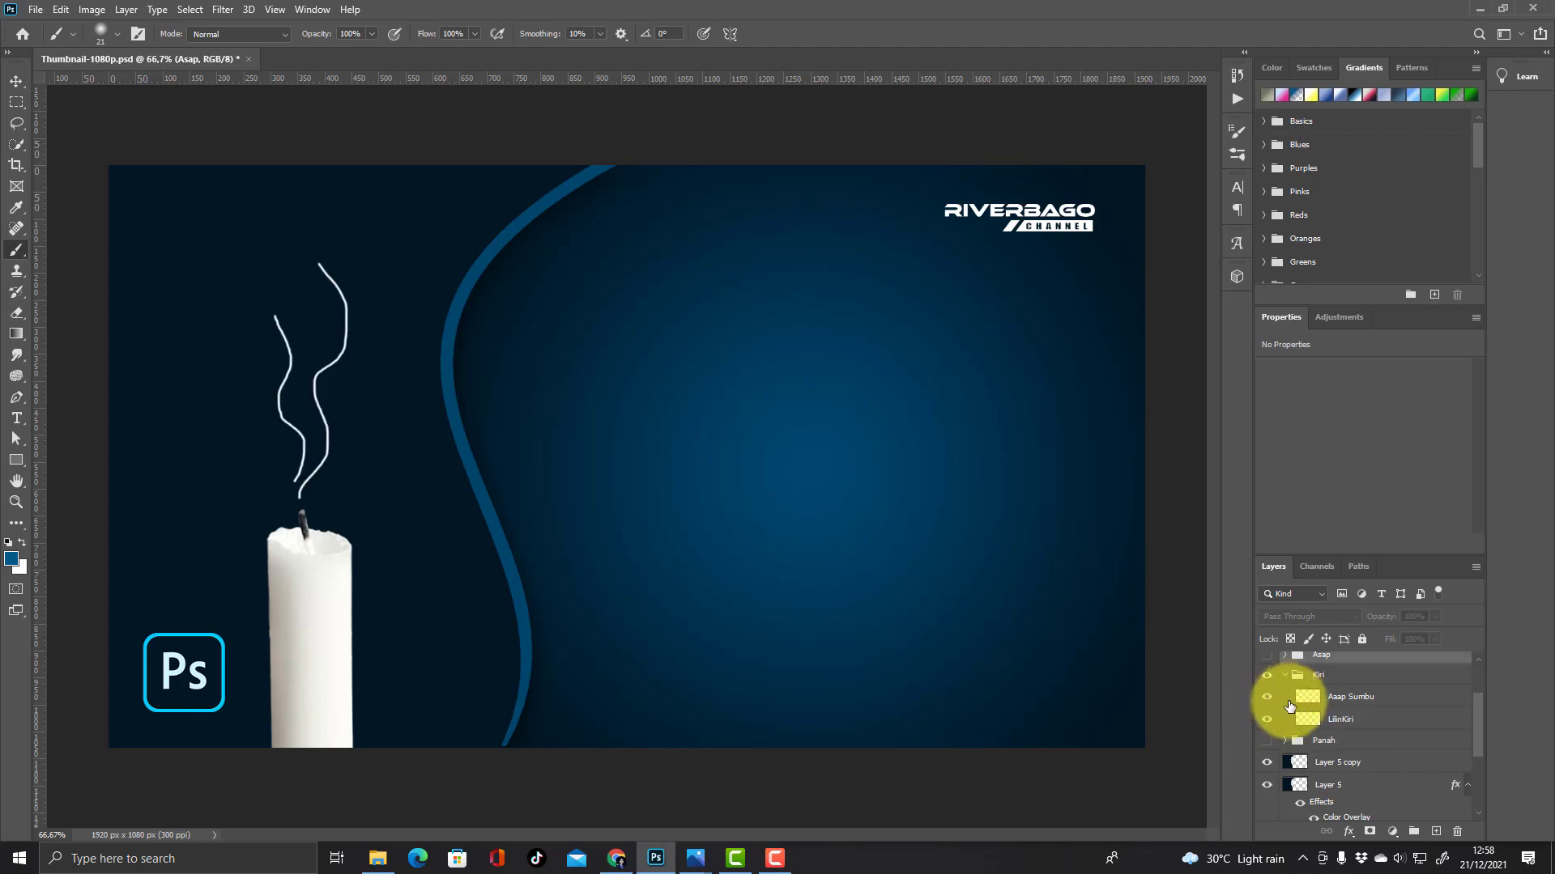
- Make the Panah group, the Lilin Kanan layer and the Asap group visible
scroll(1290, 707, "up", 1)
scroll(1290, 707, "down", 5)
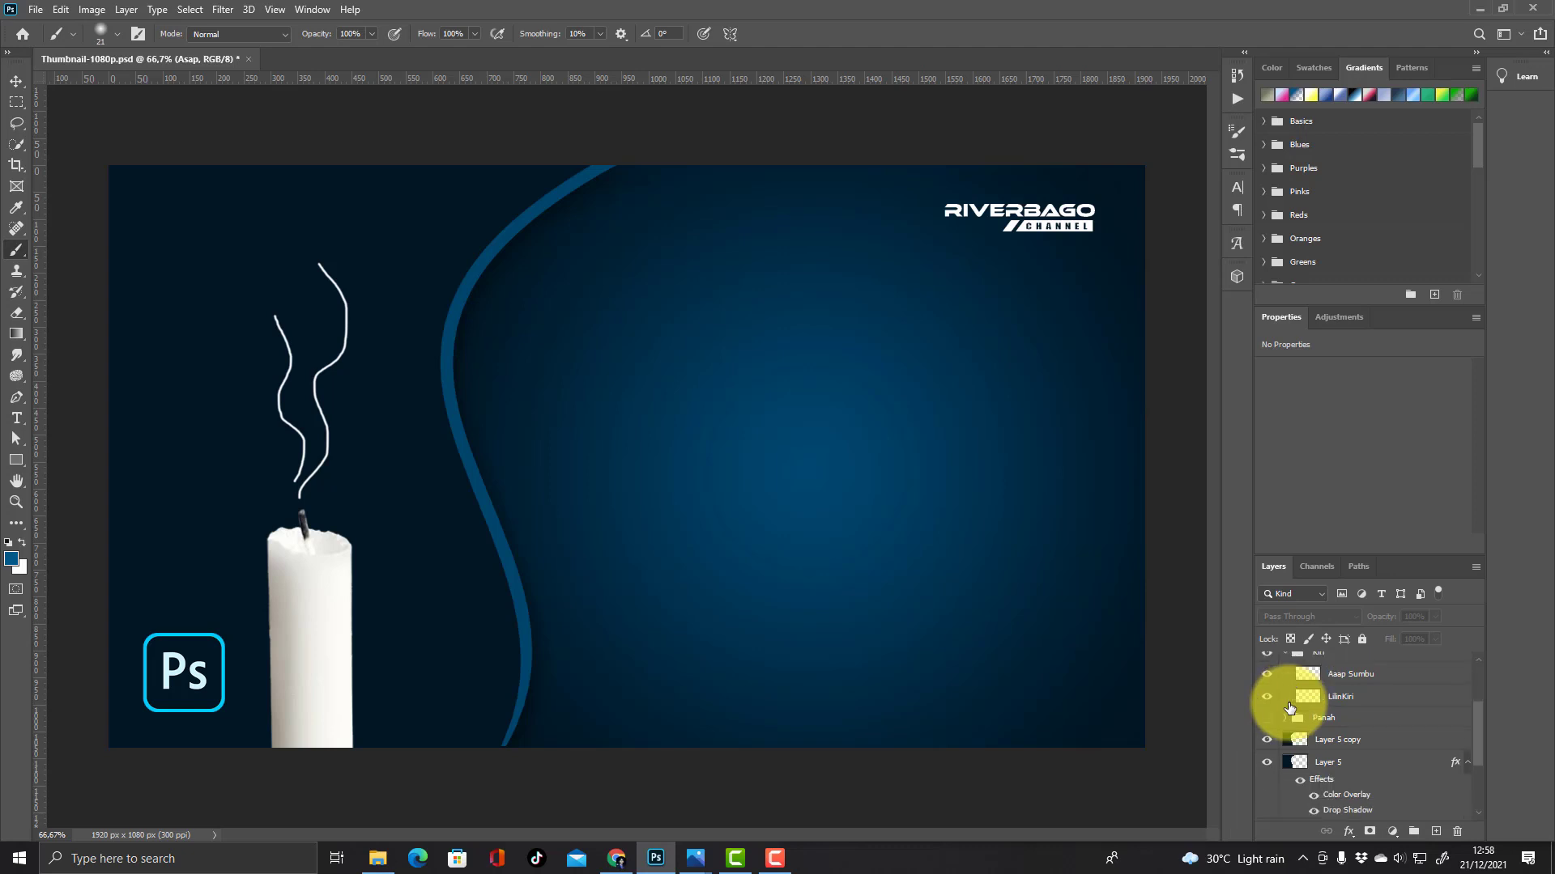
scroll(1286, 726, "up", 3)
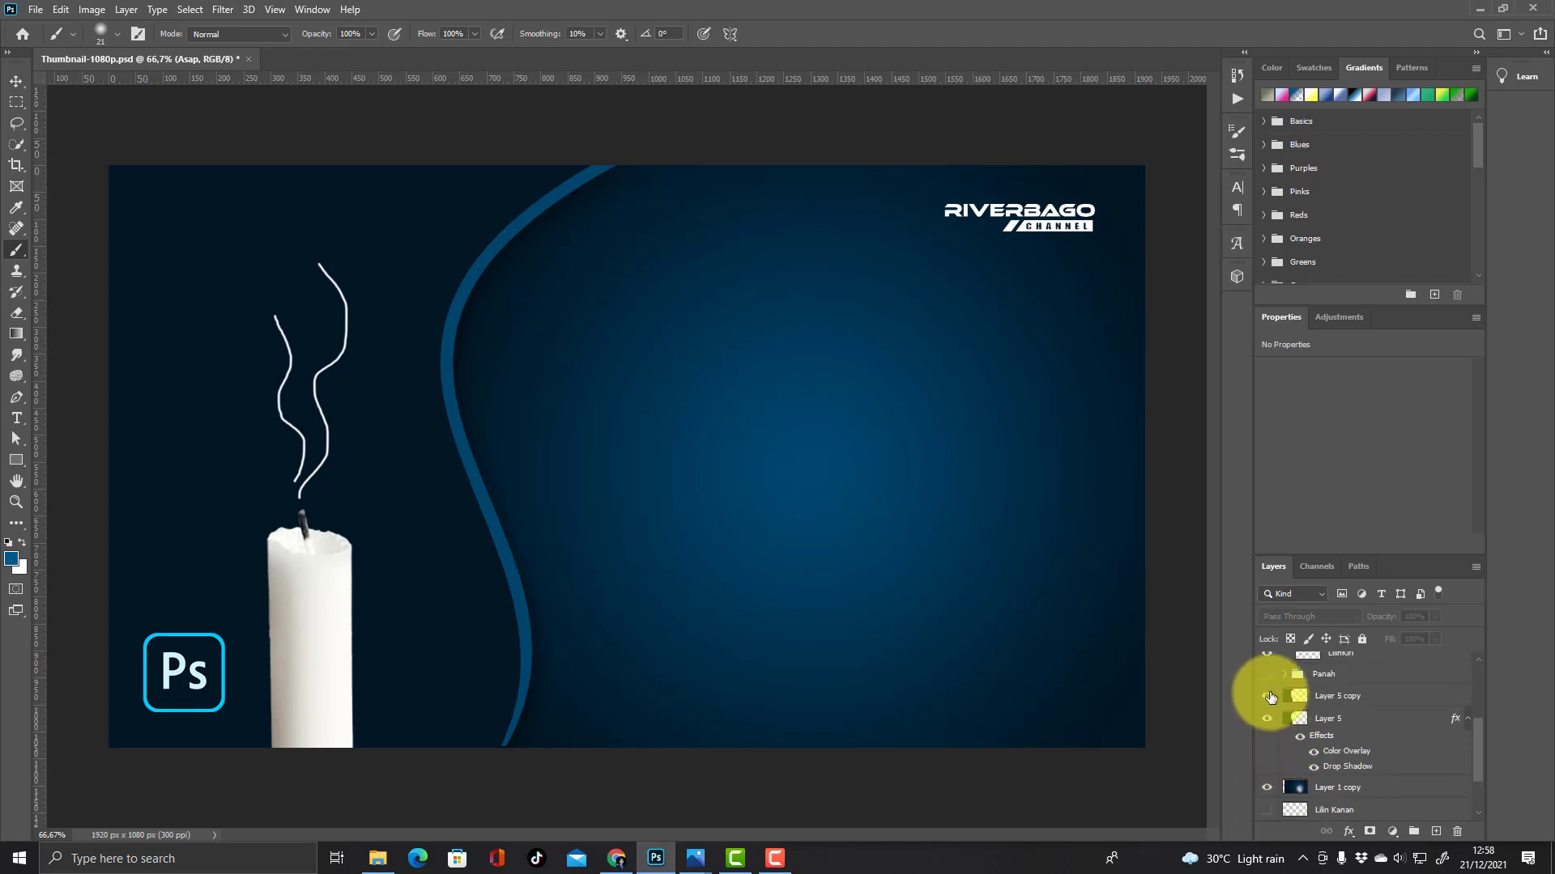
left_click(1268, 675)
scroll(1289, 738, "down", 2)
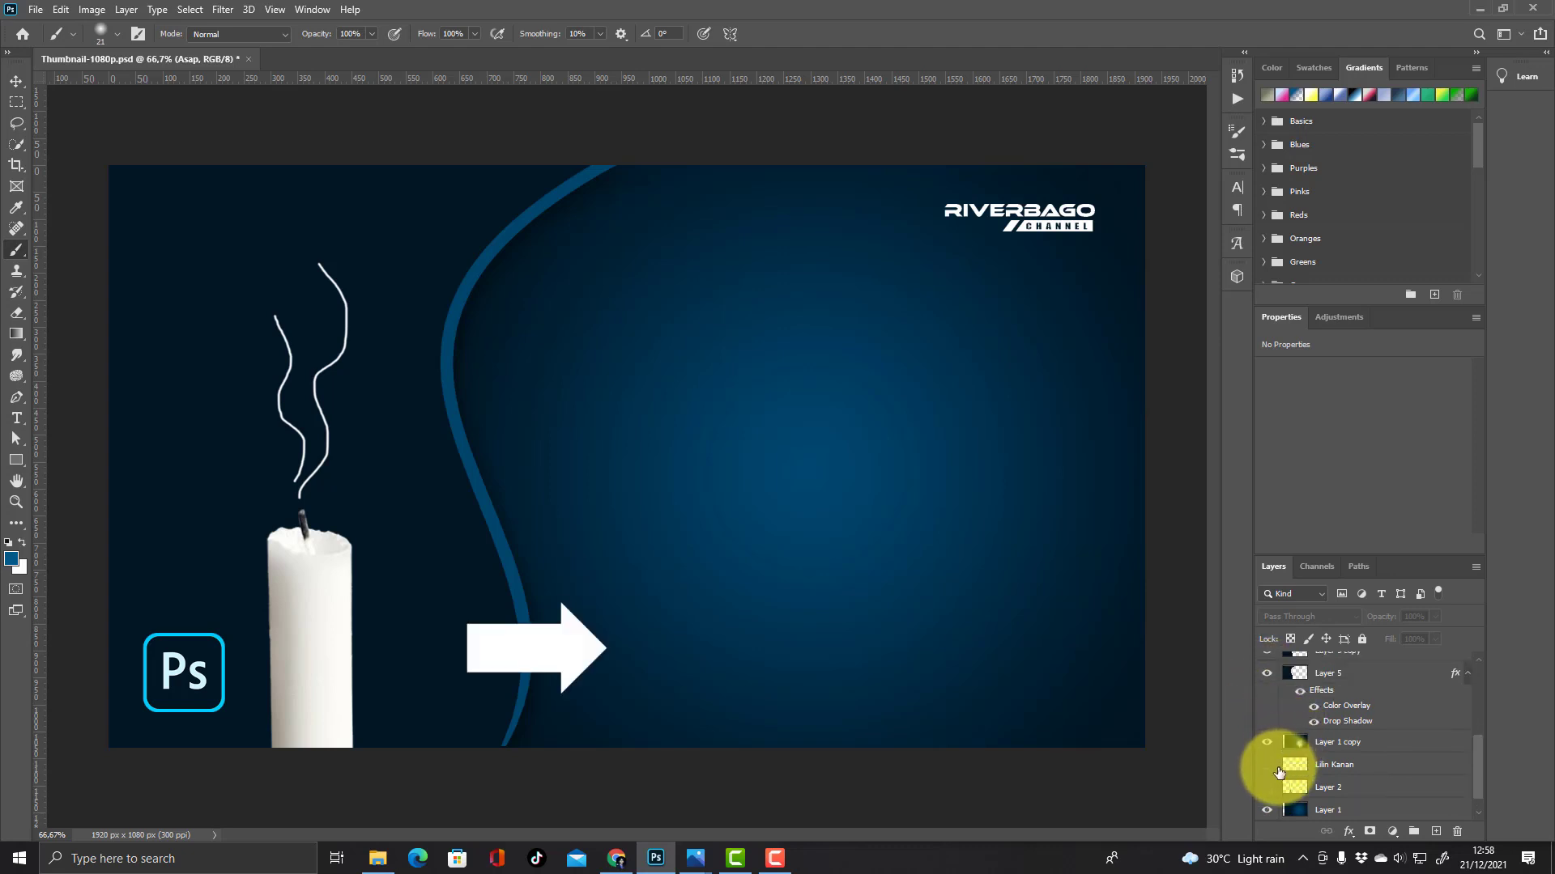
left_click(1267, 764)
scroll(1286, 761, "up", 2)
scroll(1286, 761, "up", 4)
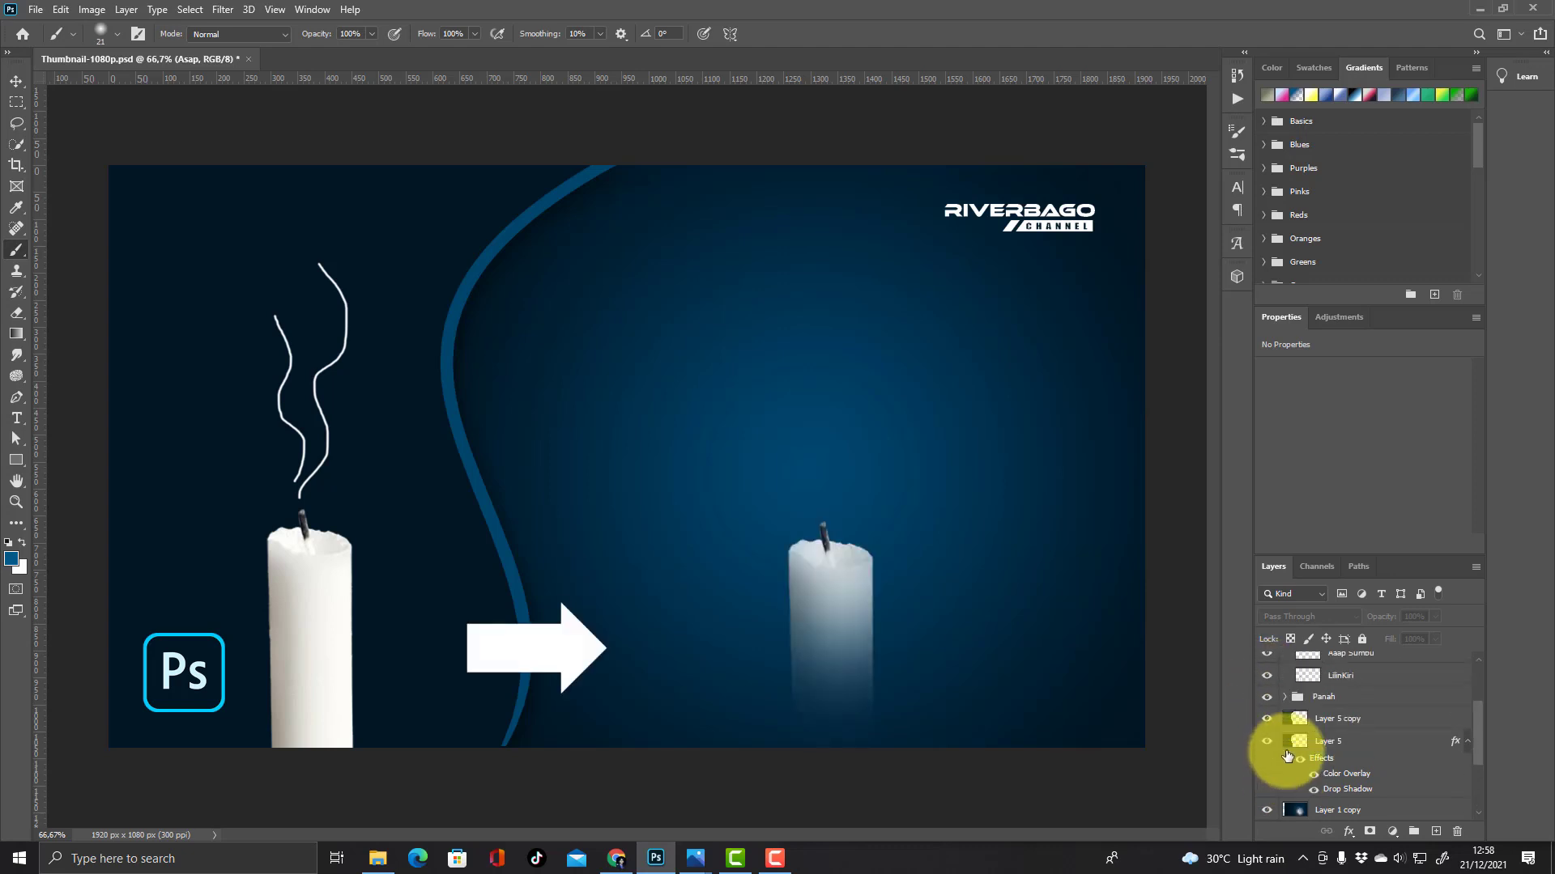
left_click(1266, 680)
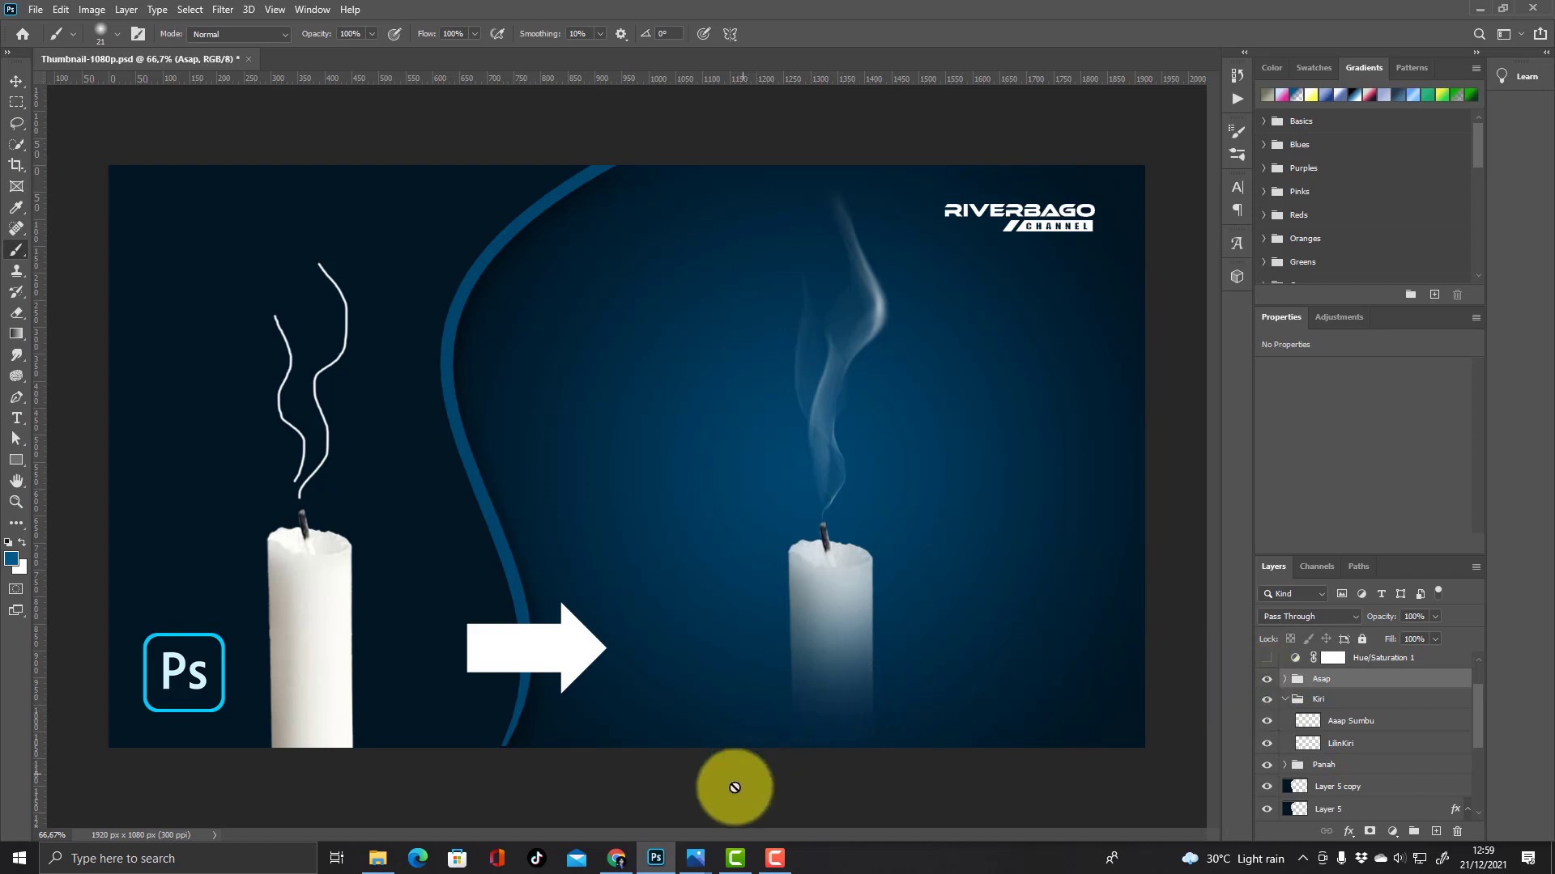
- Switch to Photos to view the Animasi-lilin.gif smoke animation, and minimize it to return to Photoshop
mouse_move(695, 852)
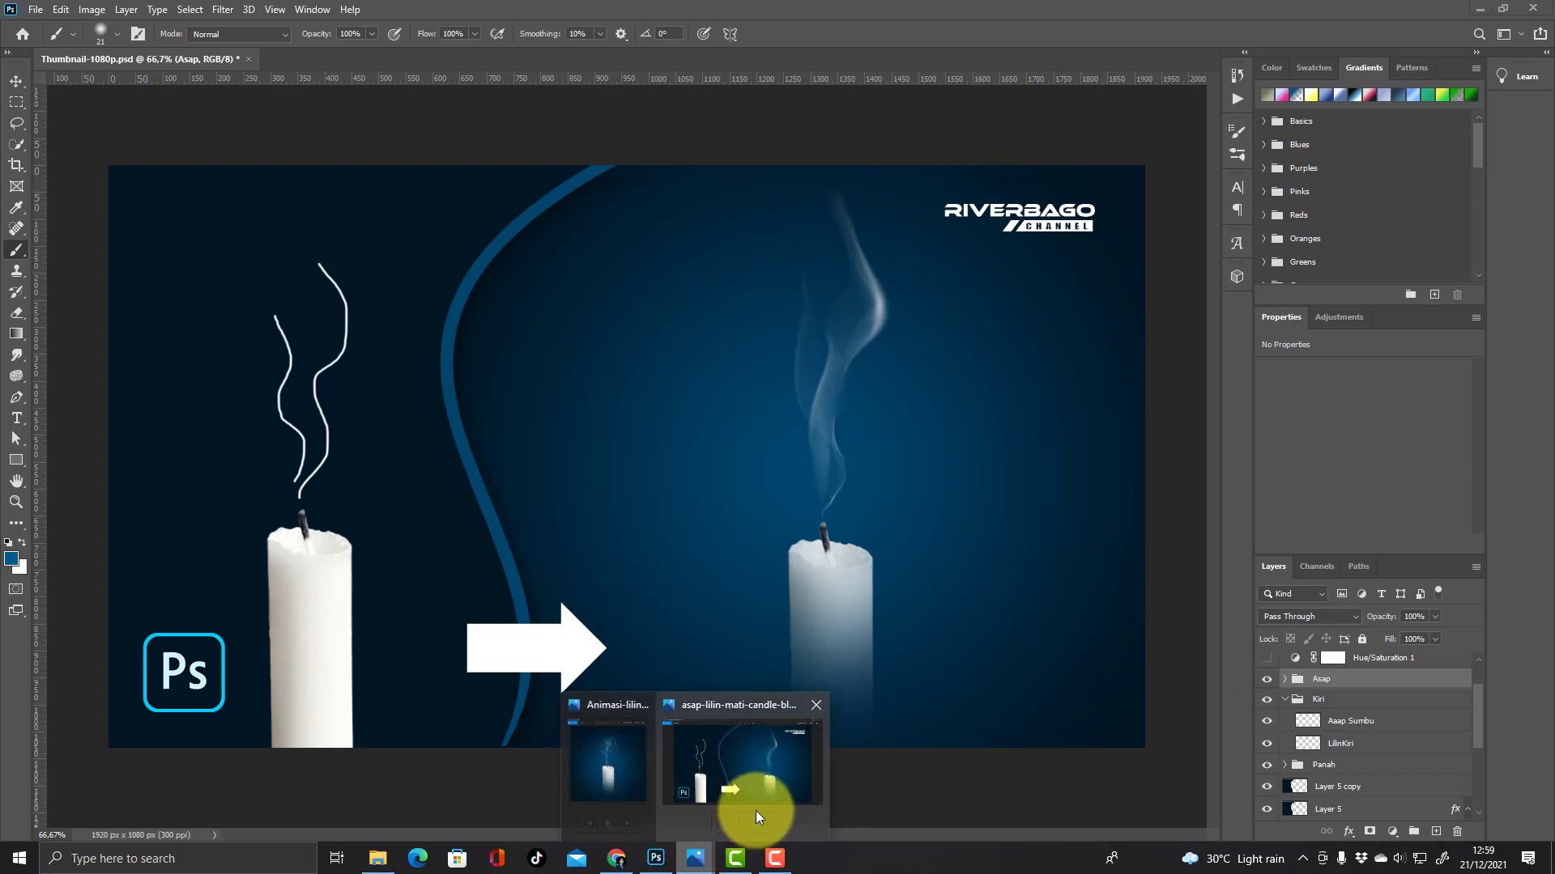
left_click(627, 805)
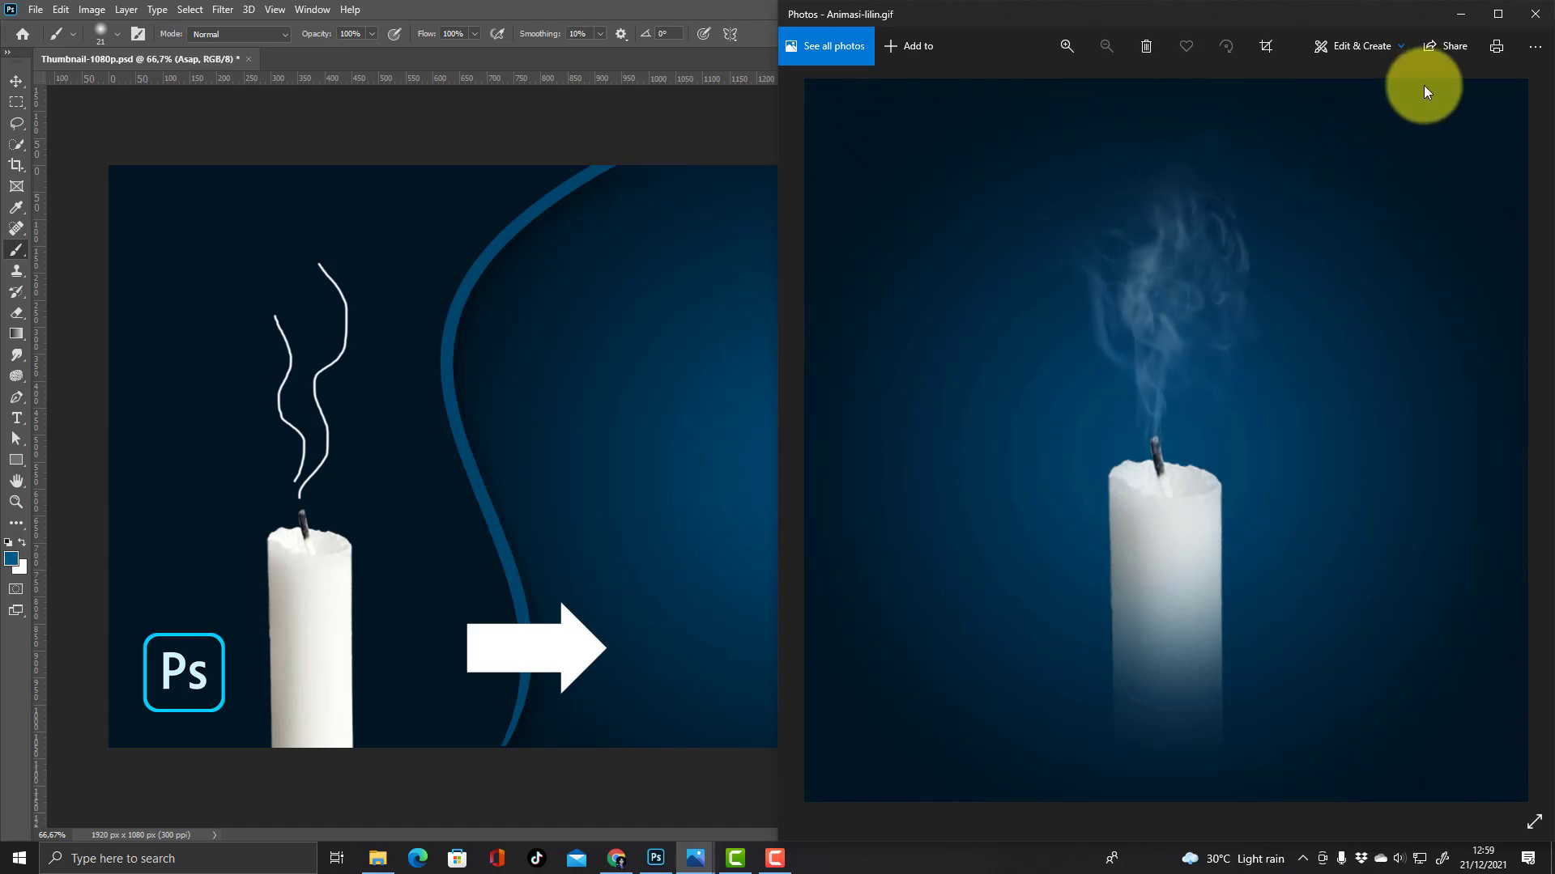
left_click(1461, 22)
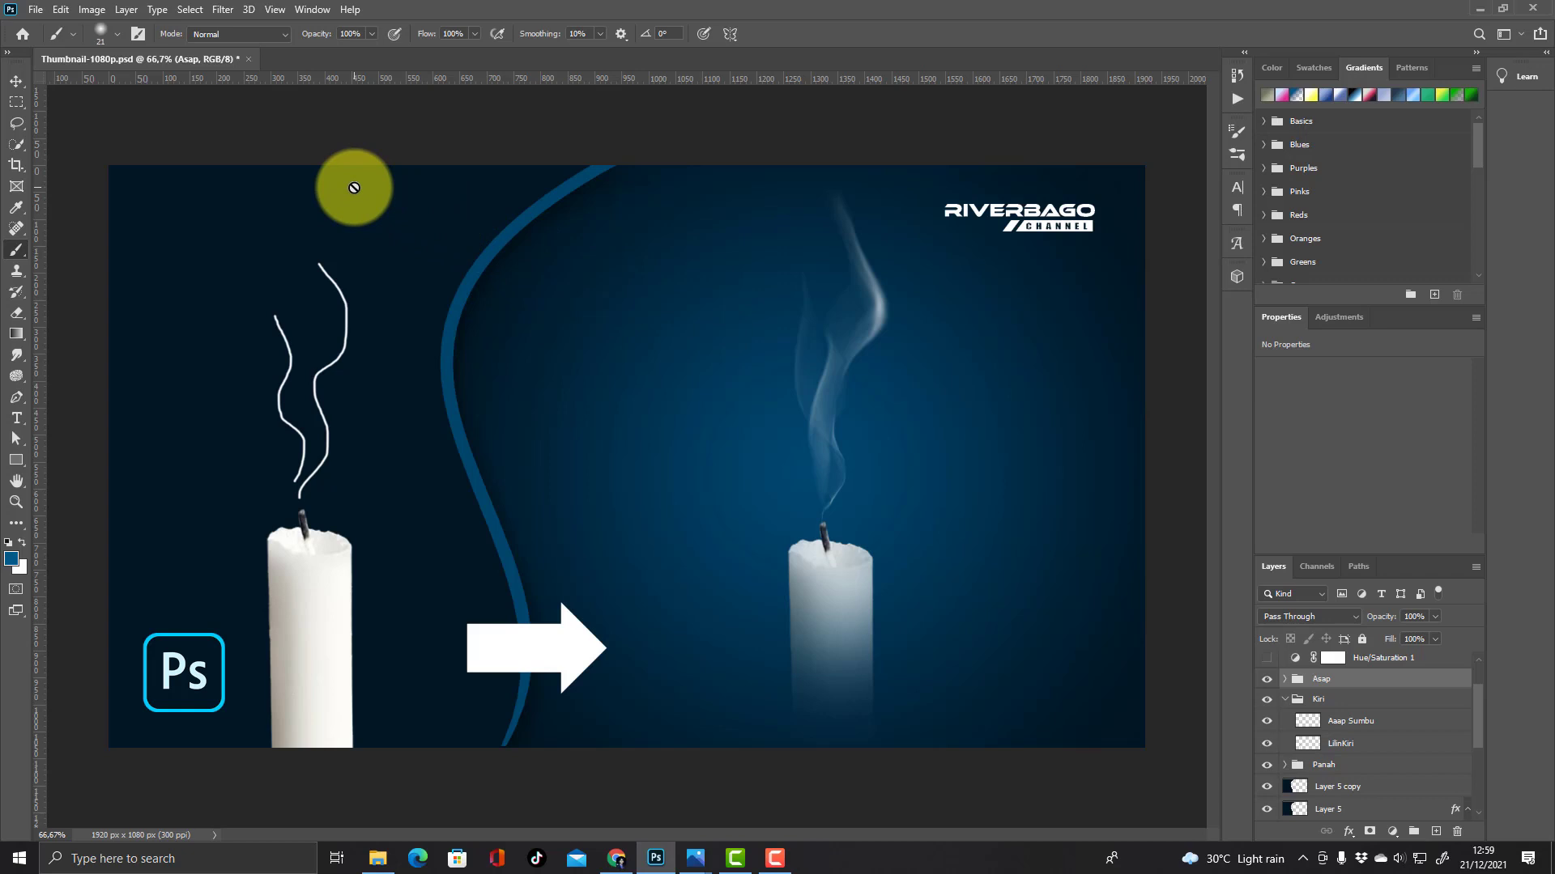
left_click(36, 11)
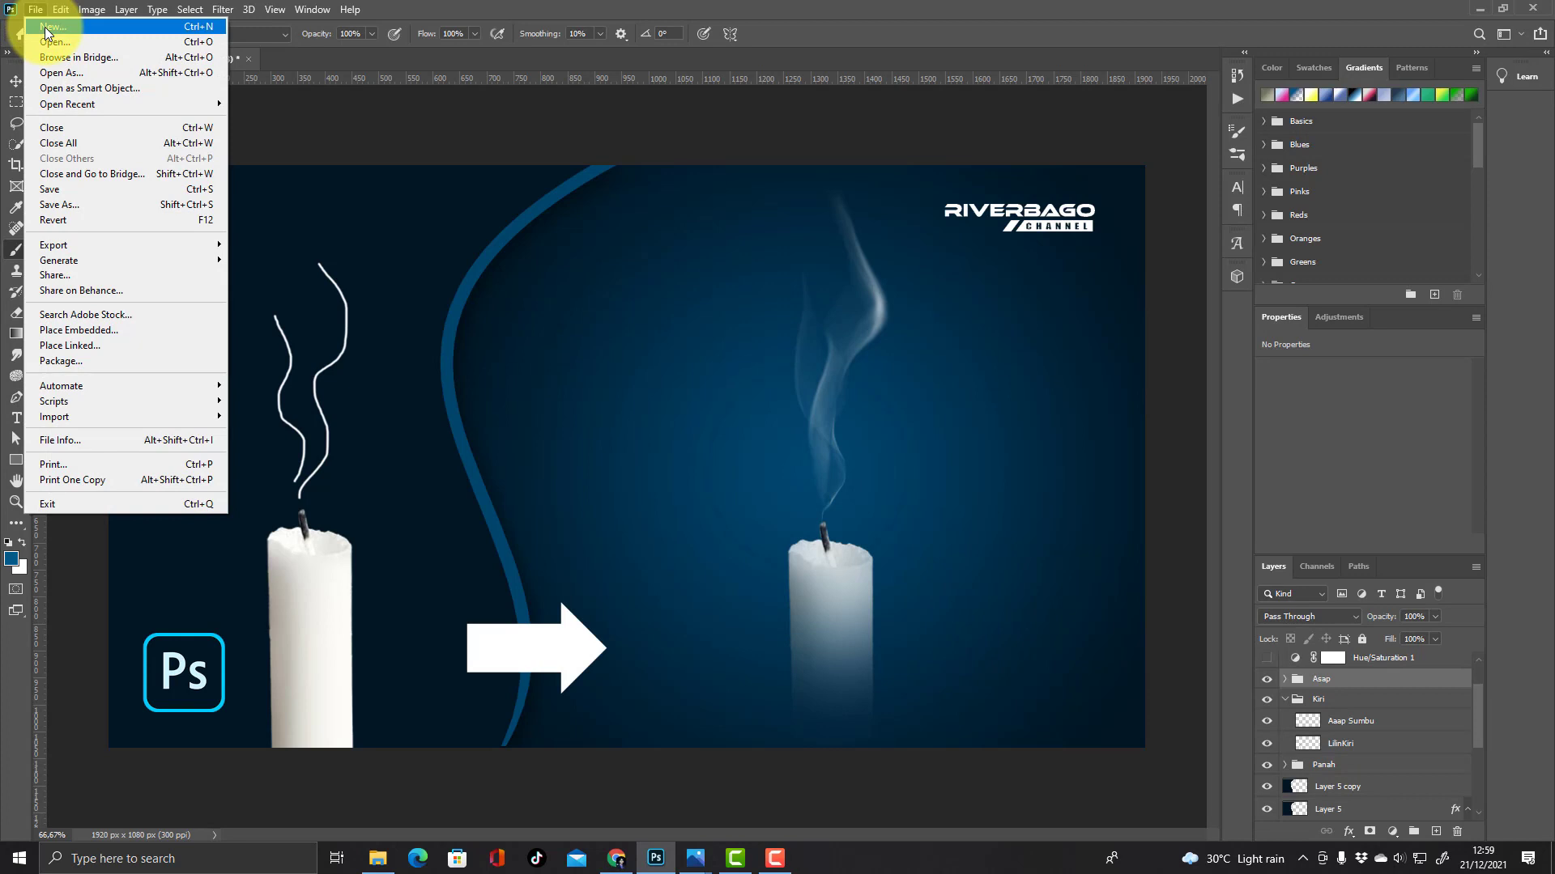
left_click(46, 31)
left_click(1256, 399)
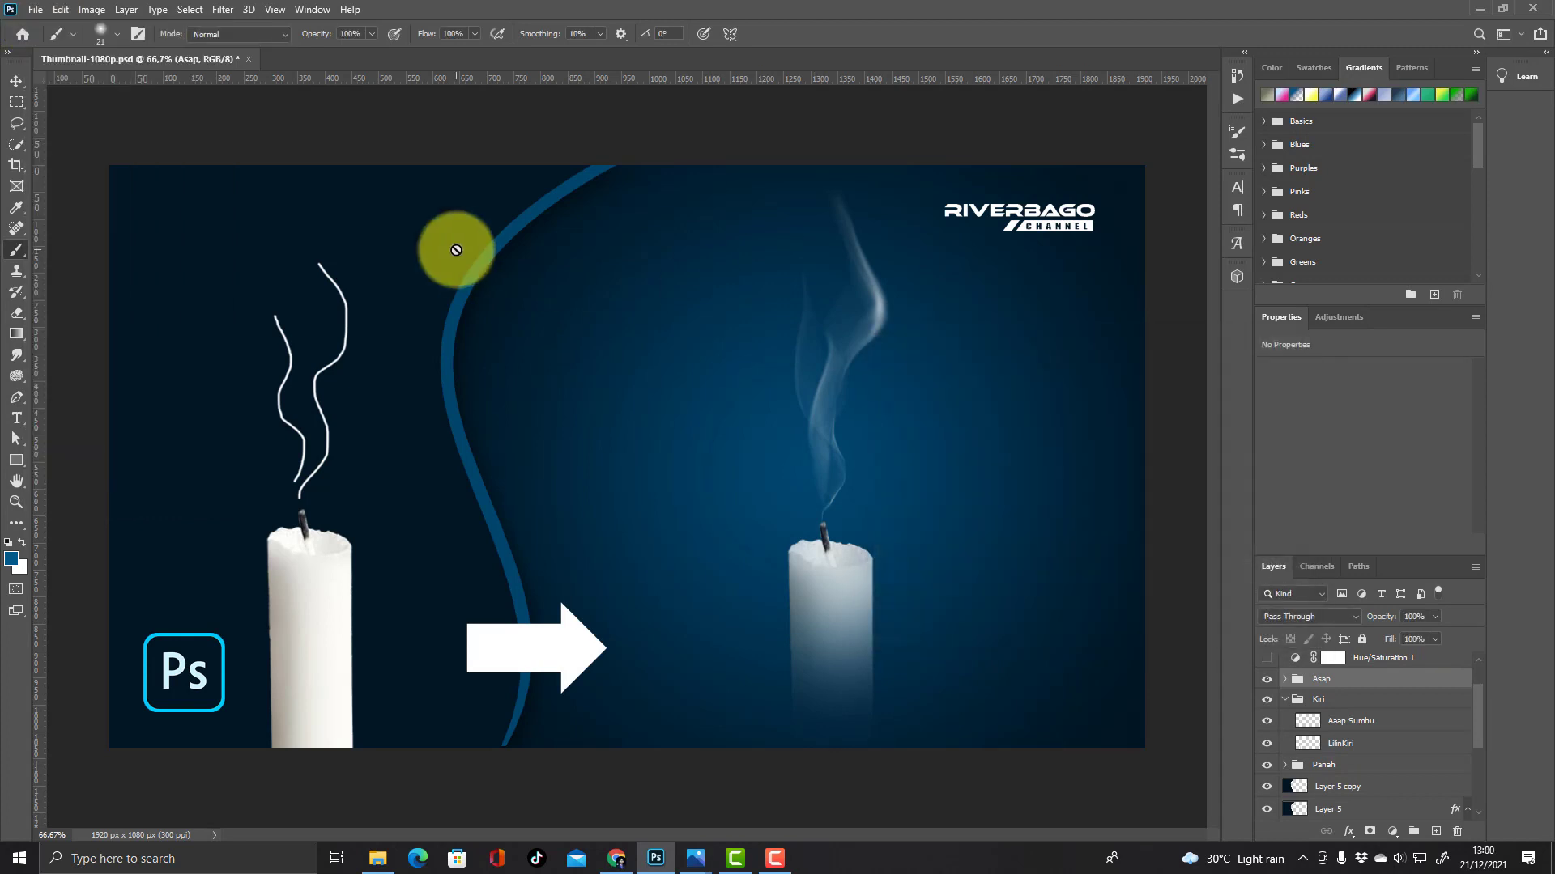
- Create a new 1280 x 720 pixel Art & Illustration document at 300 pixels/inch, in RGB Color with a white background
left_click(33, 11)
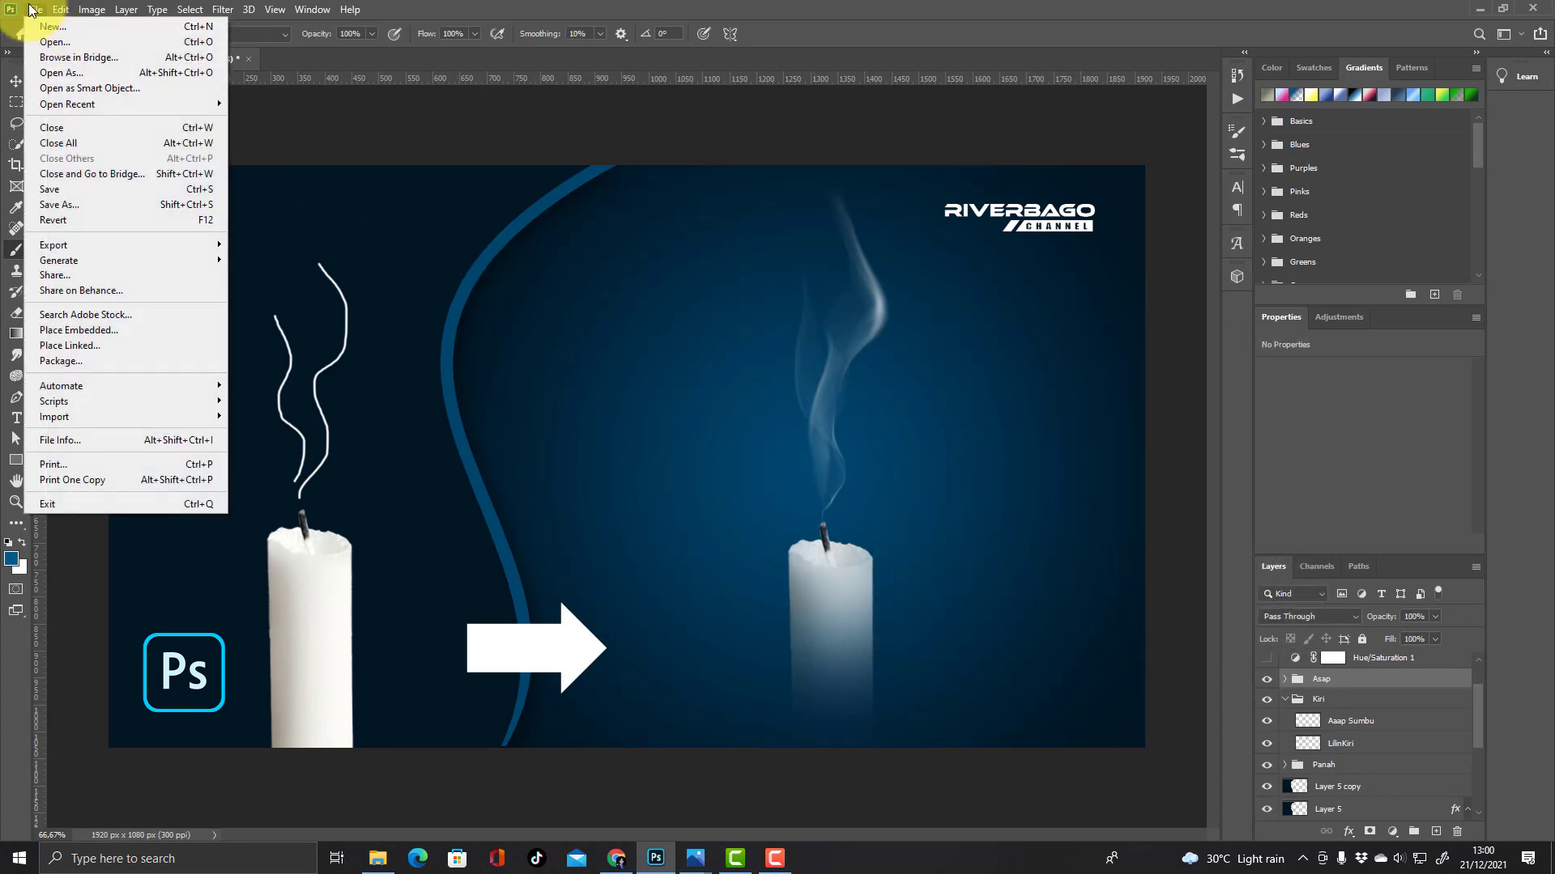
left_click(50, 34)
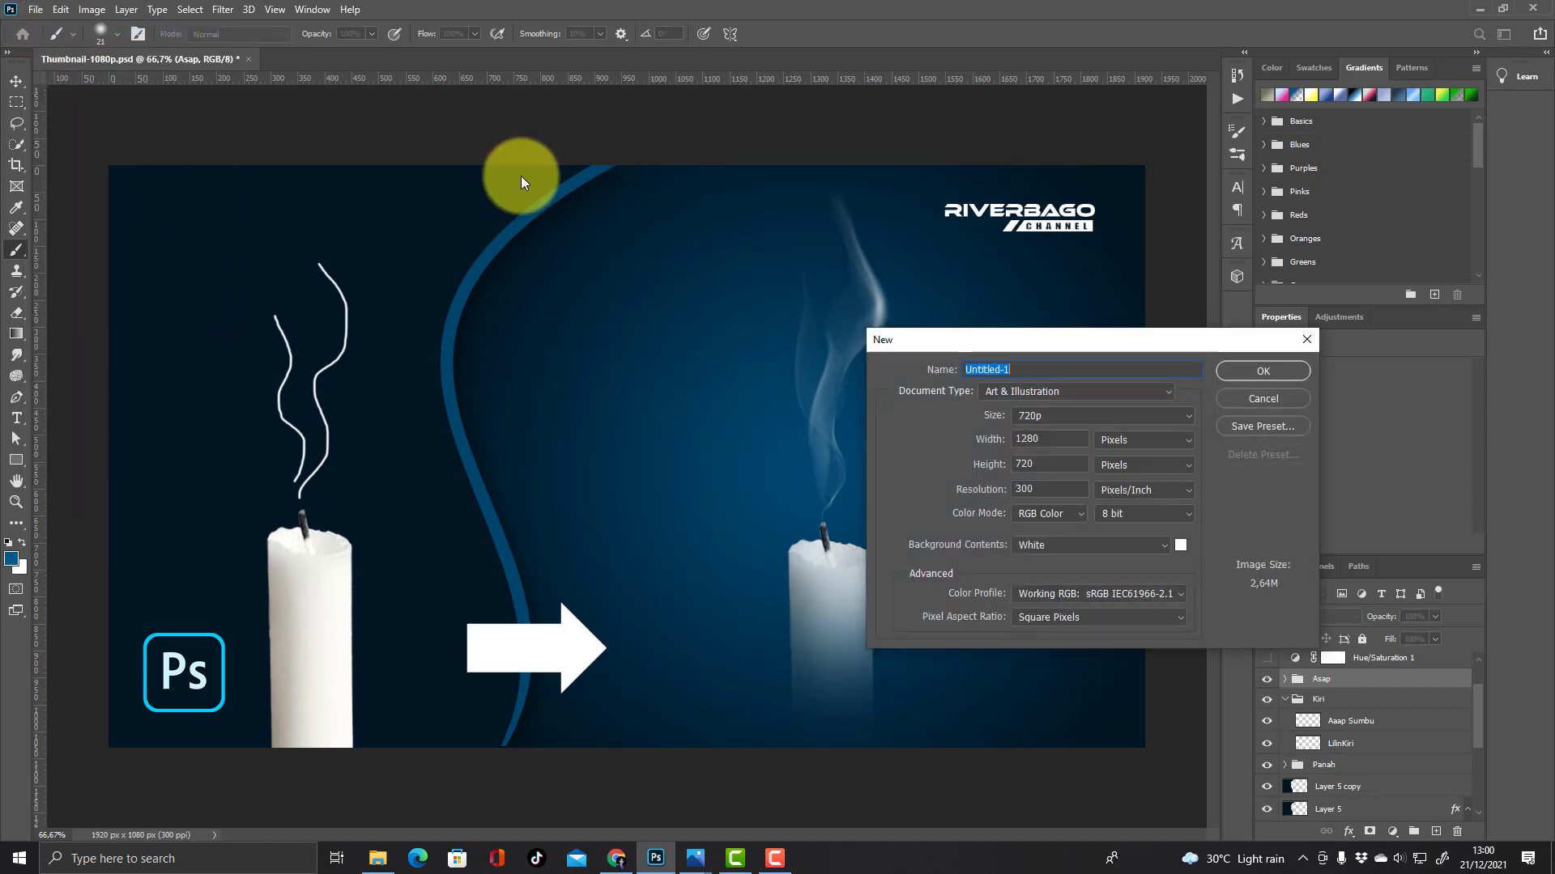
left_click_drag(795, 328, 749, 320)
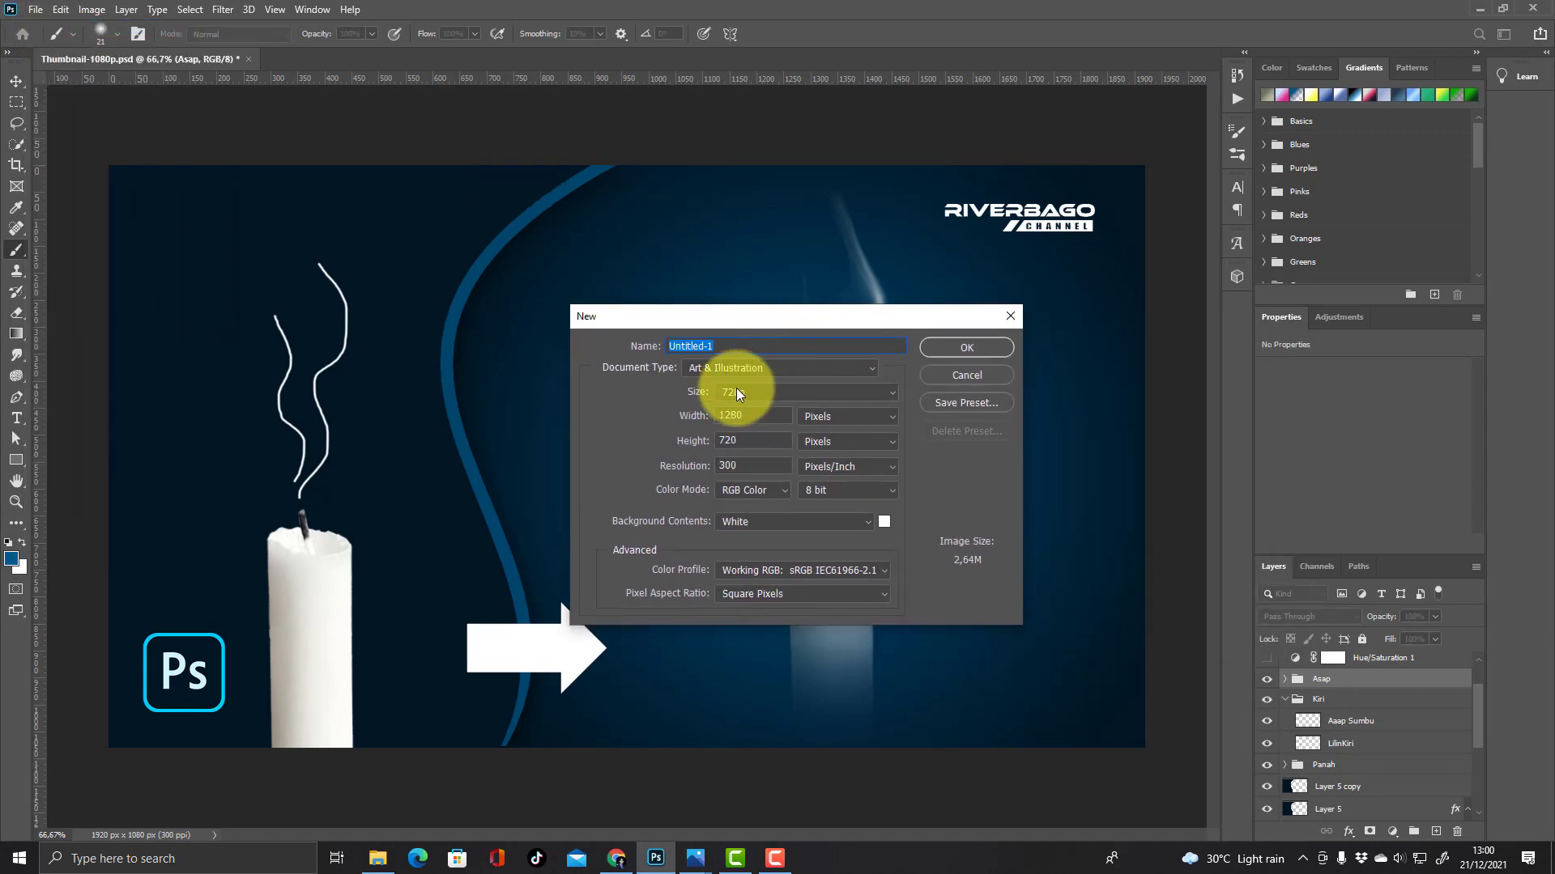
left_click(851, 368)
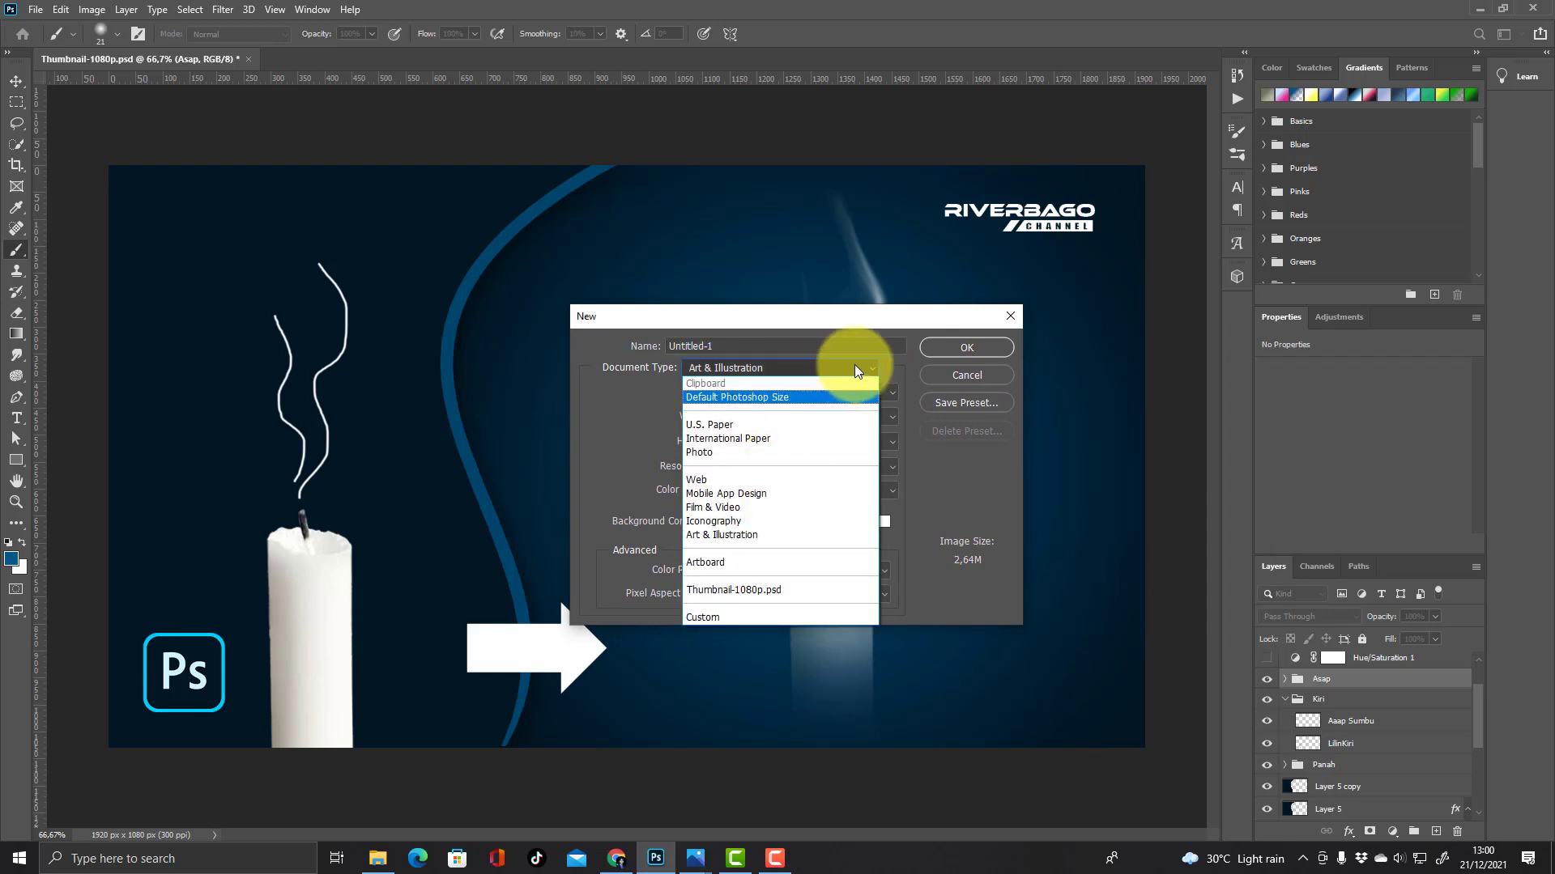
left_click(884, 362)
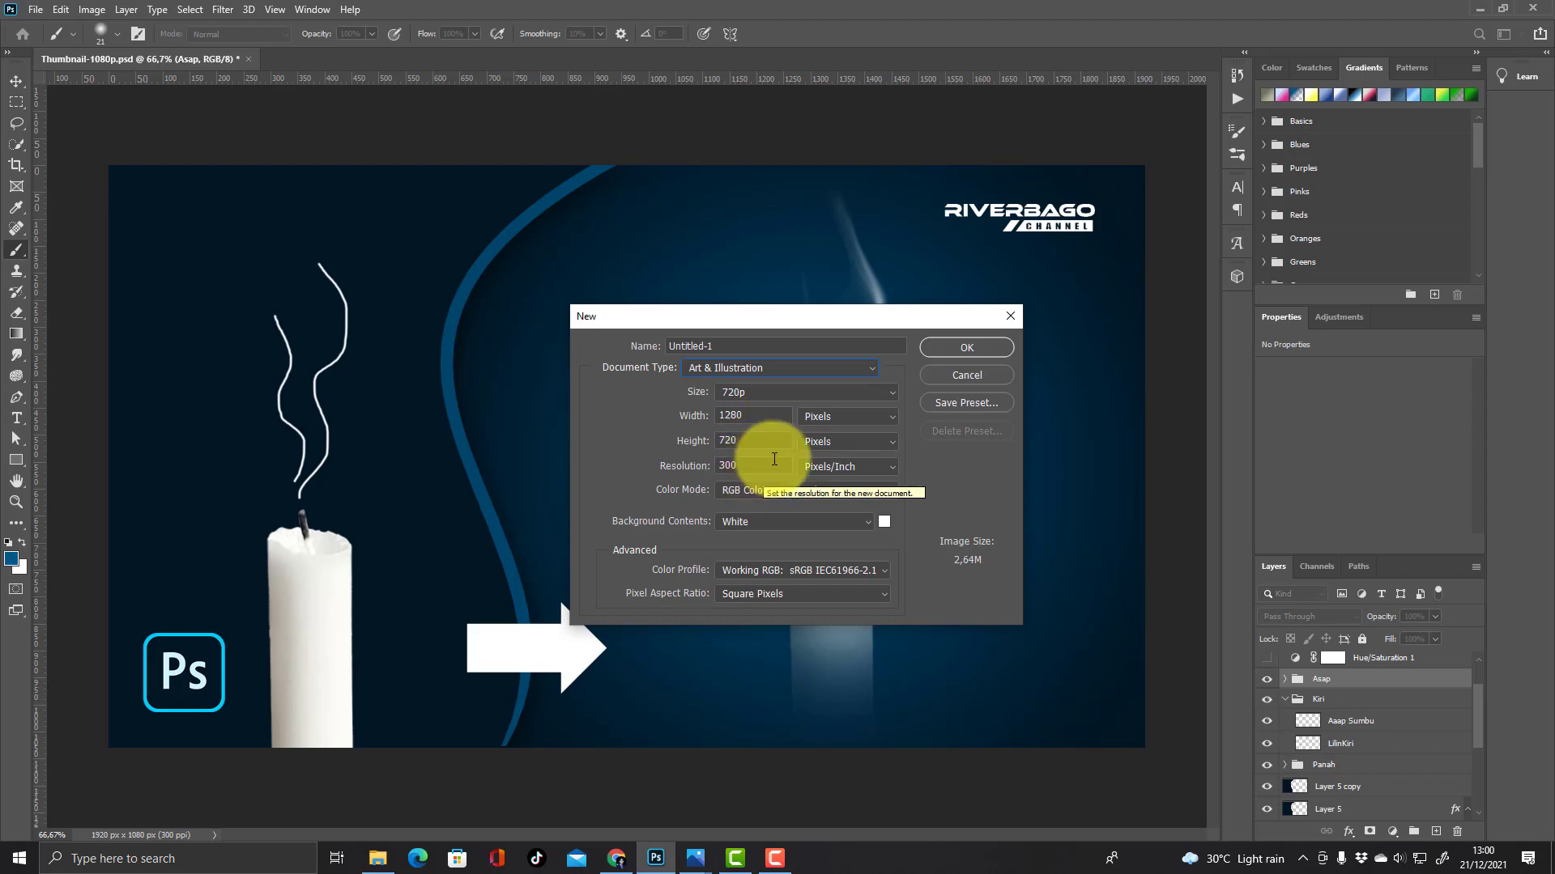
left_click(981, 346)
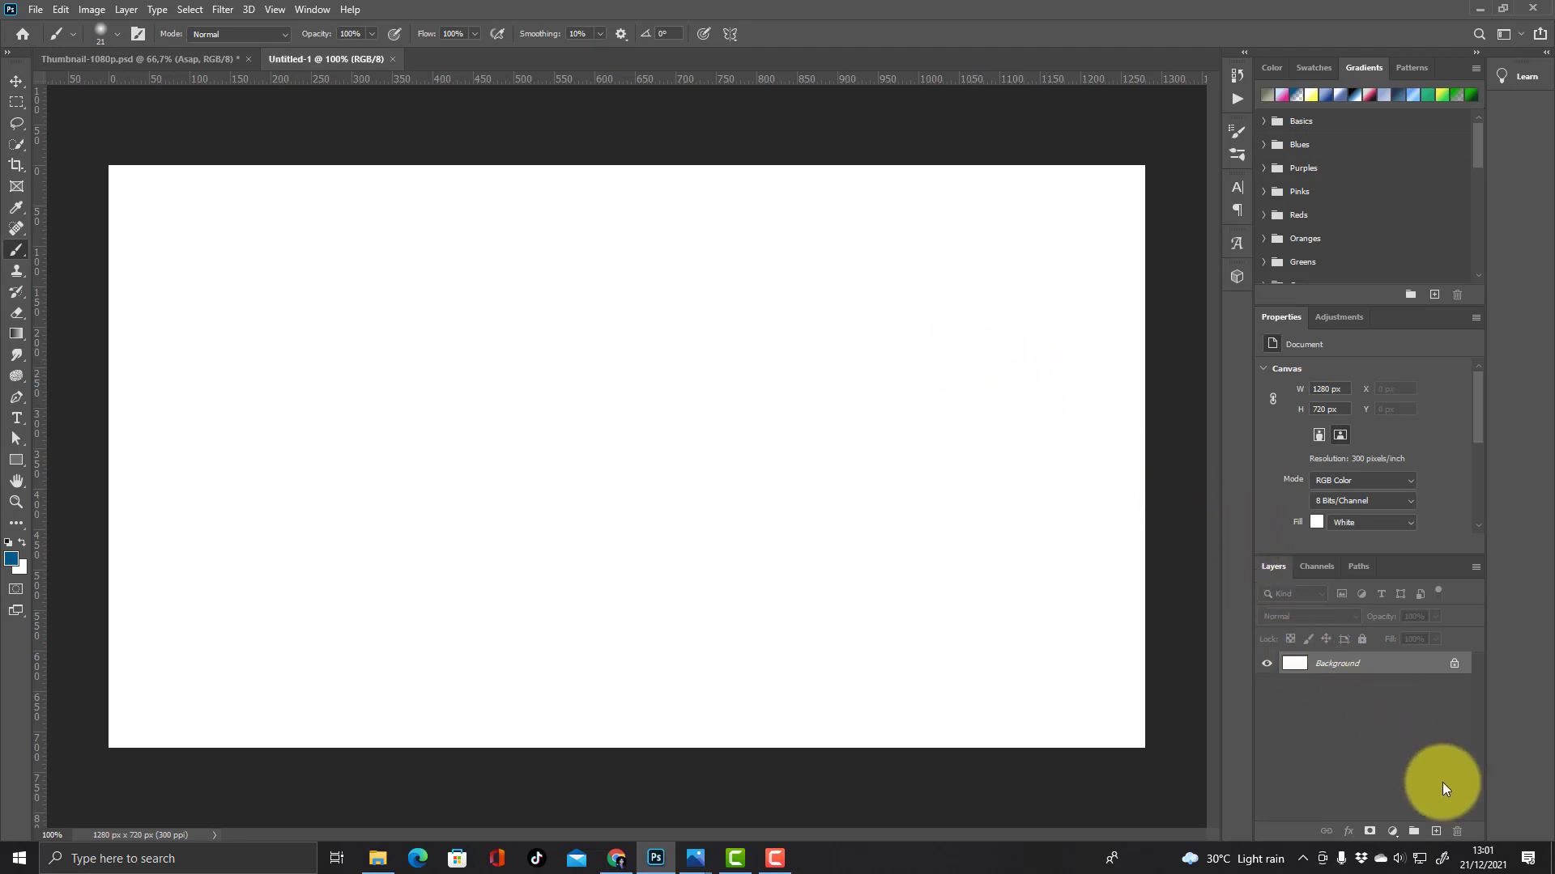
- Add a new layer above the Background and set the Gradient tool's starting color stop to blue #00507f
left_click(1433, 833)
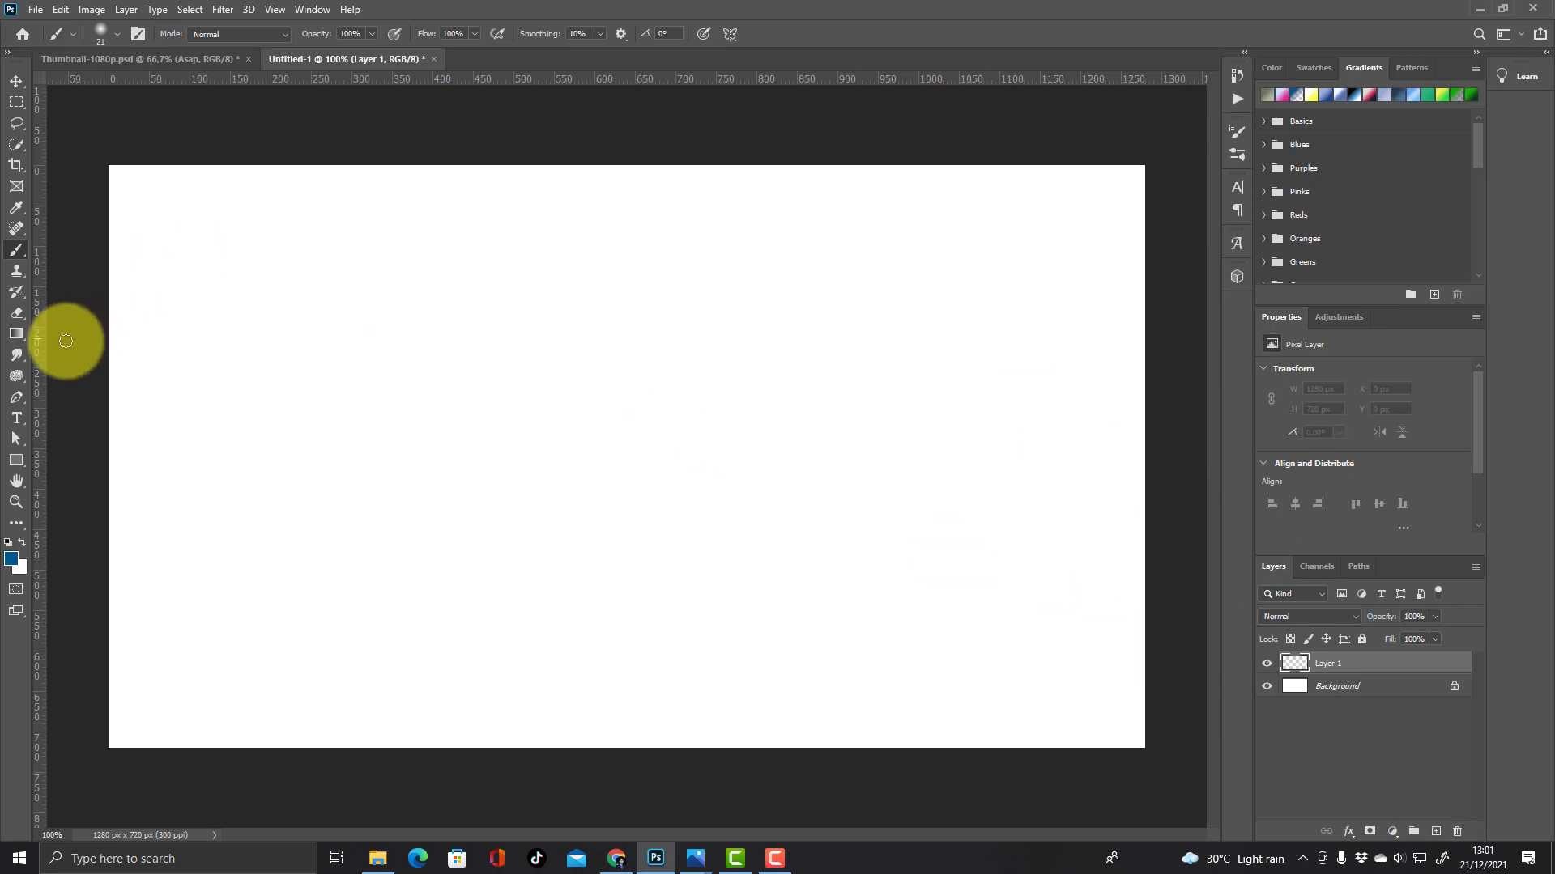
left_click(14, 335)
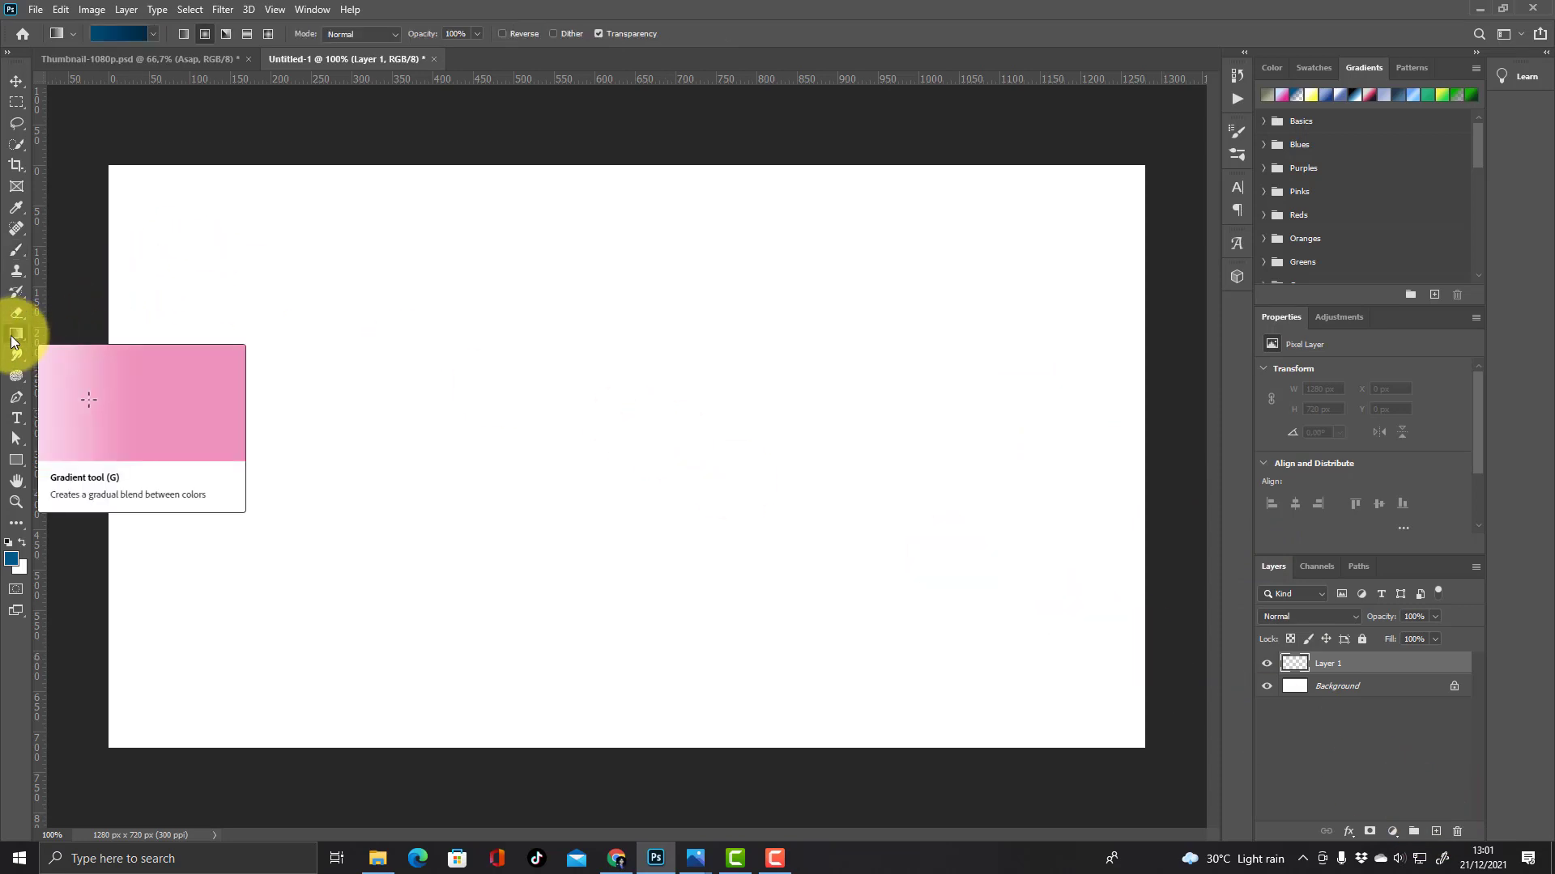
left_click(100, 32)
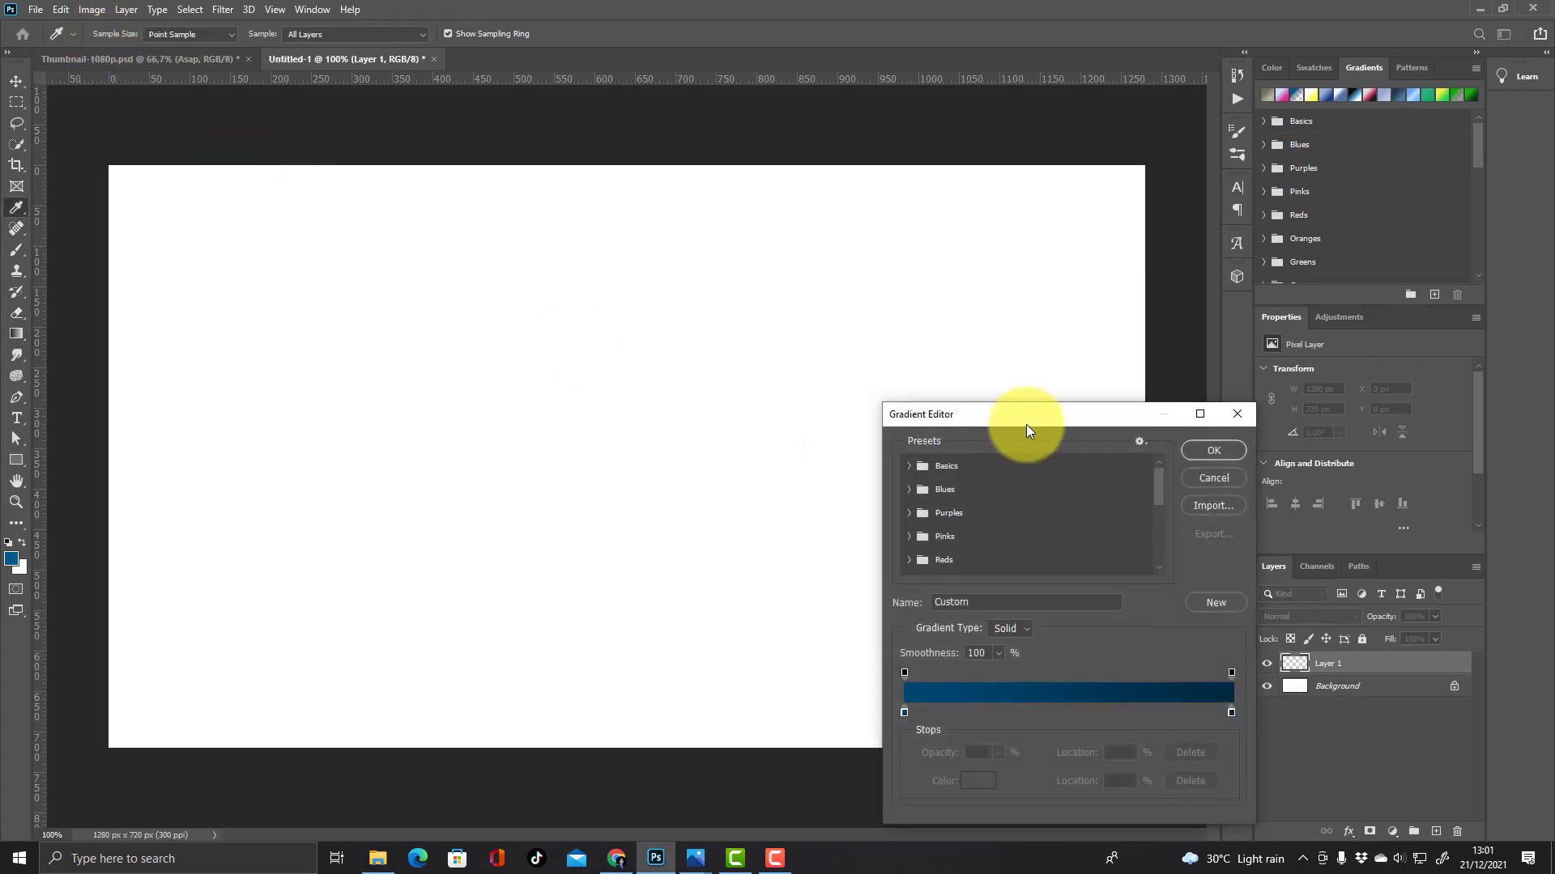
left_click_drag(1027, 424, 773, 301)
left_click(653, 594)
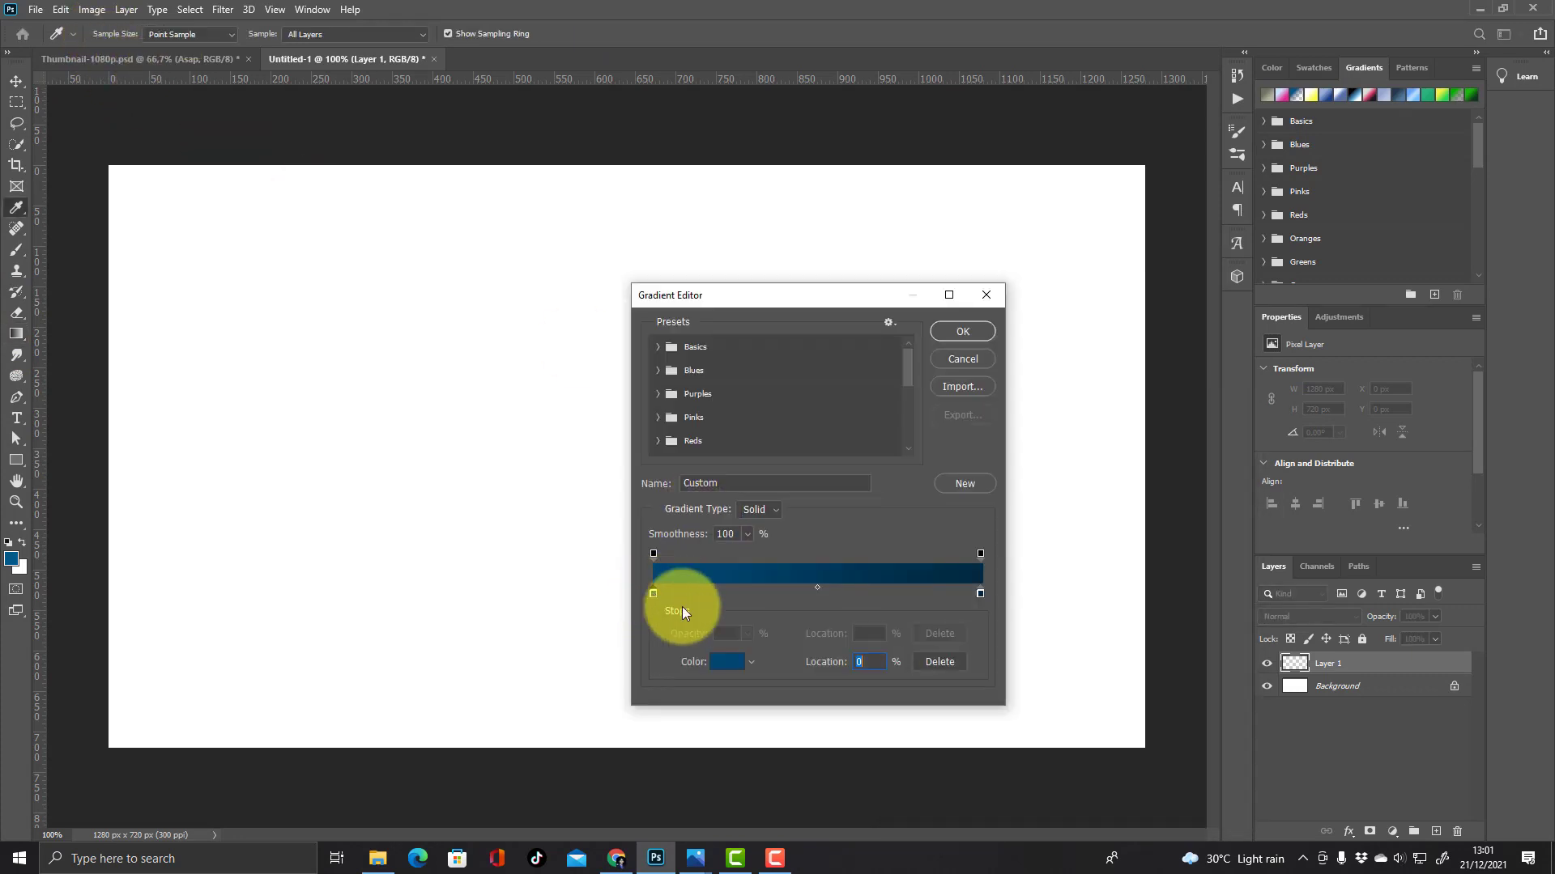
left_click(717, 653)
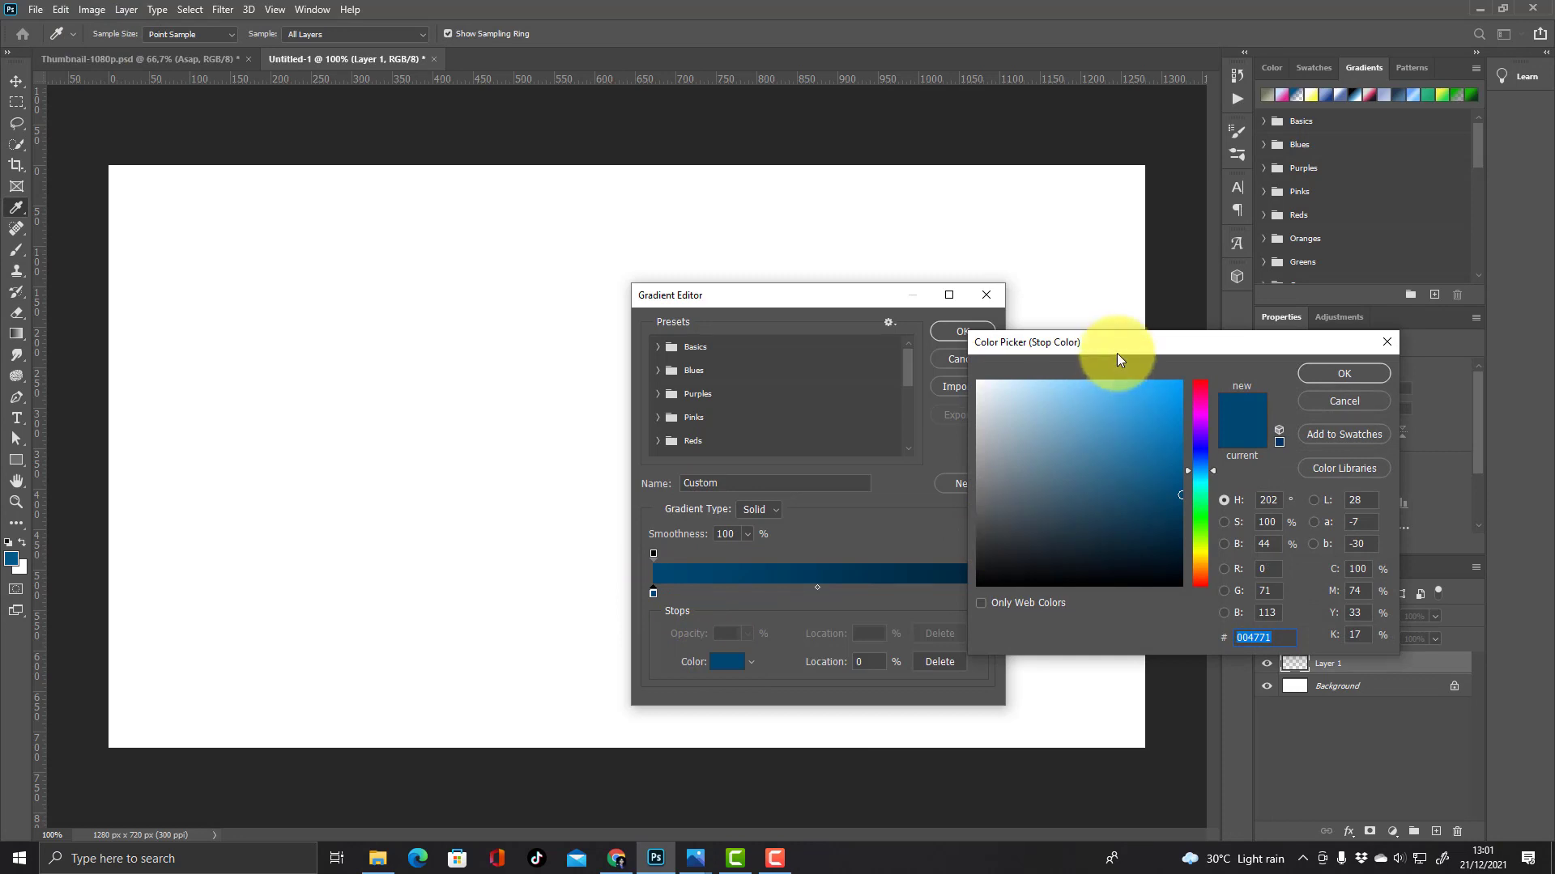
left_click_drag(1110, 347, 887, 303)
left_click(948, 412)
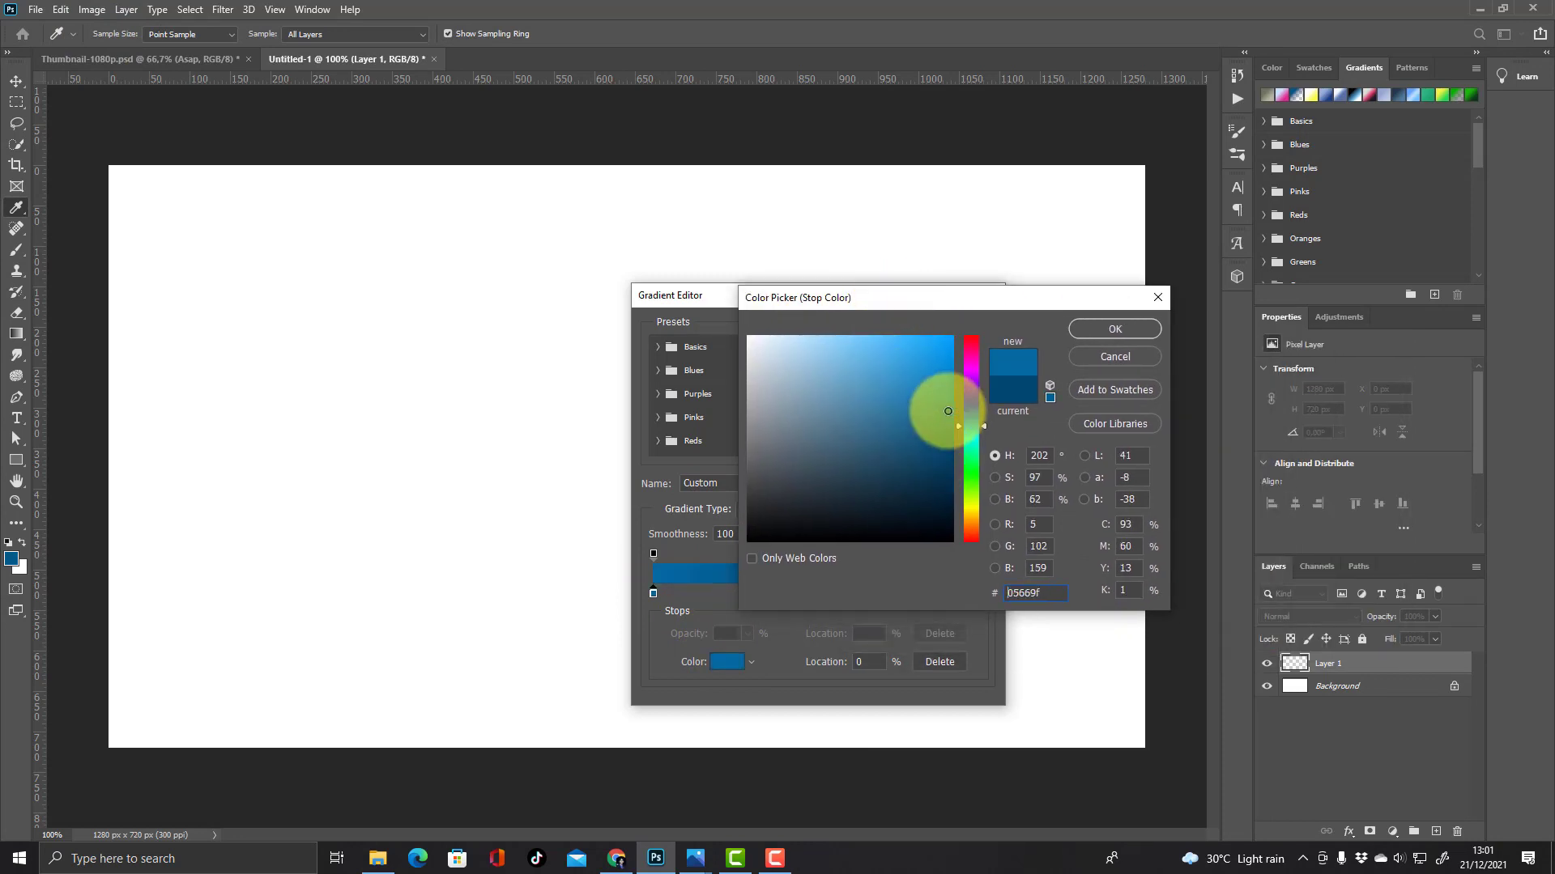
mouse_move(948, 412)
left_mouse_down()
mouse_move(954, 441)
mouse_move(937, 405)
mouse_move(952, 436)
left_mouse_up()
left_click(1034, 356)
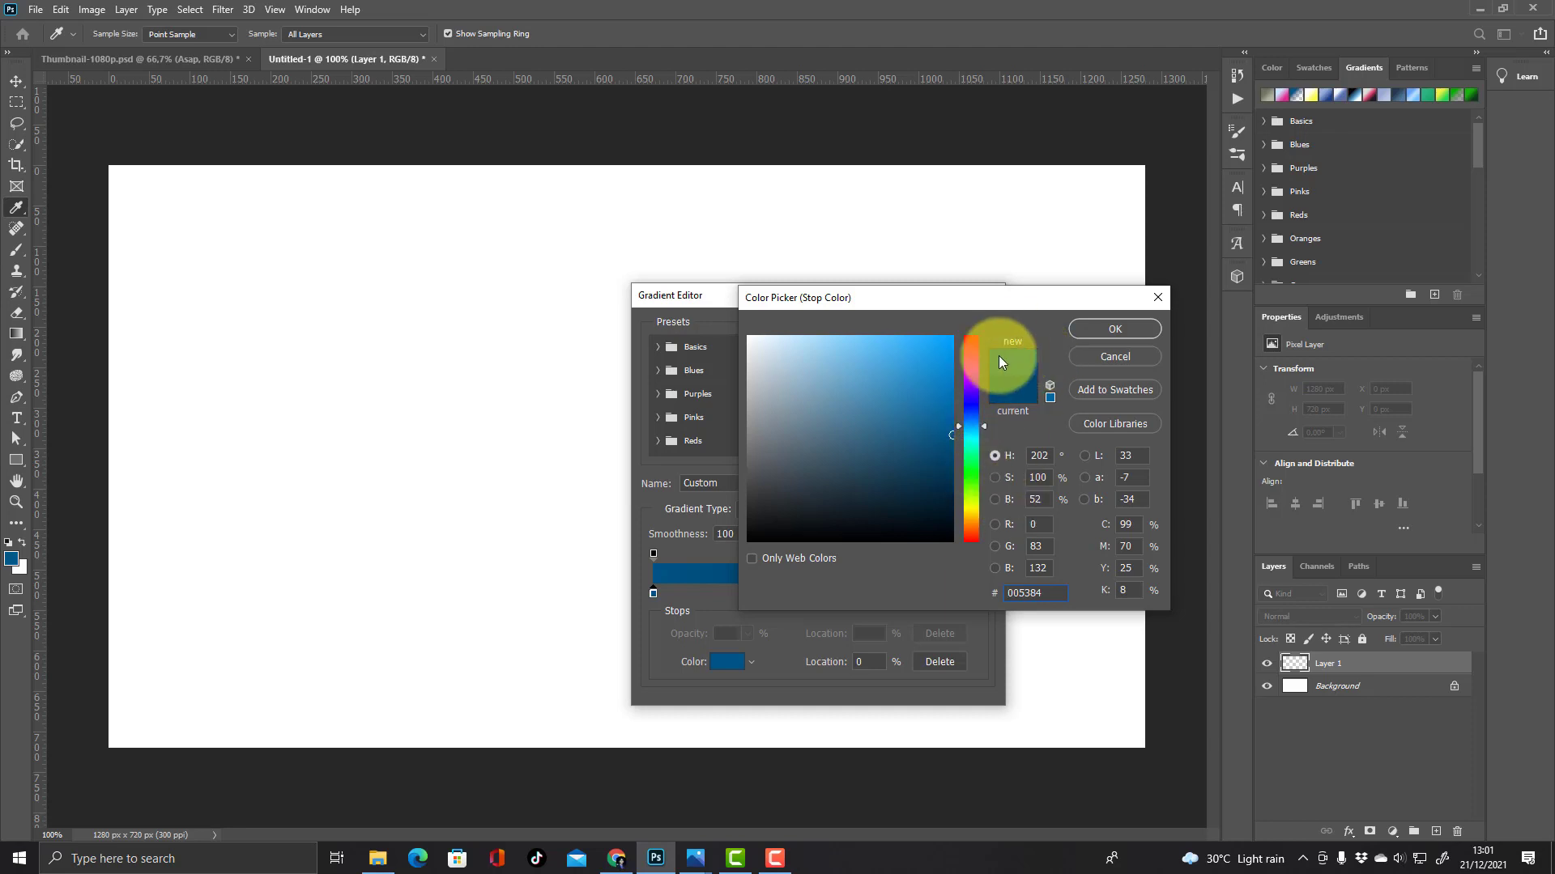
left_click(952, 439)
left_click(1114, 331)
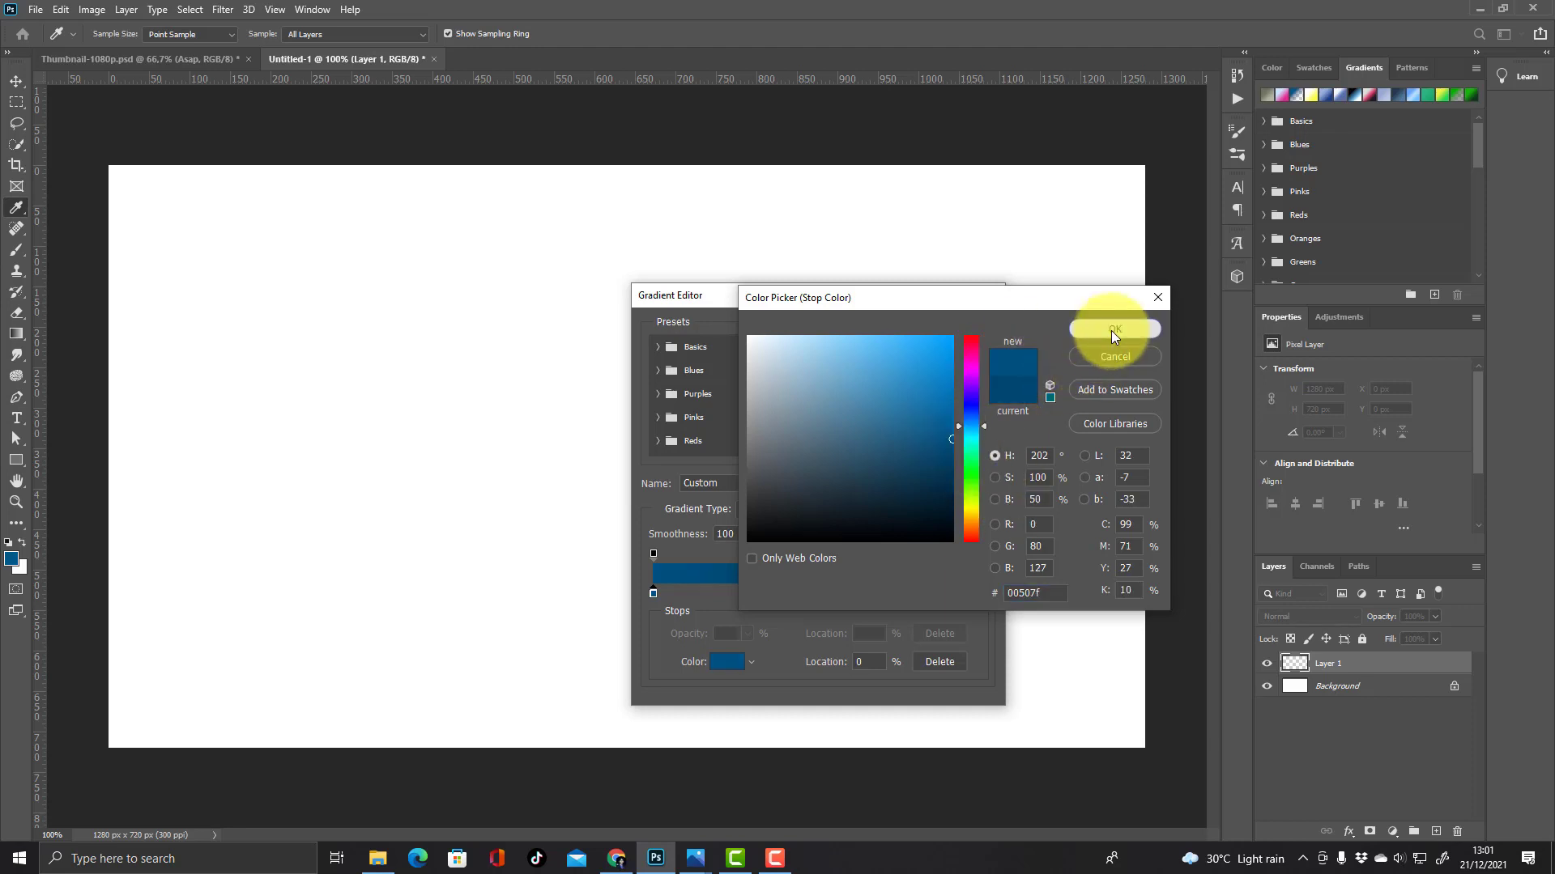
- Set the gradient's end color stop to dark blue #012133 and accept the gradient
left_click(980, 597)
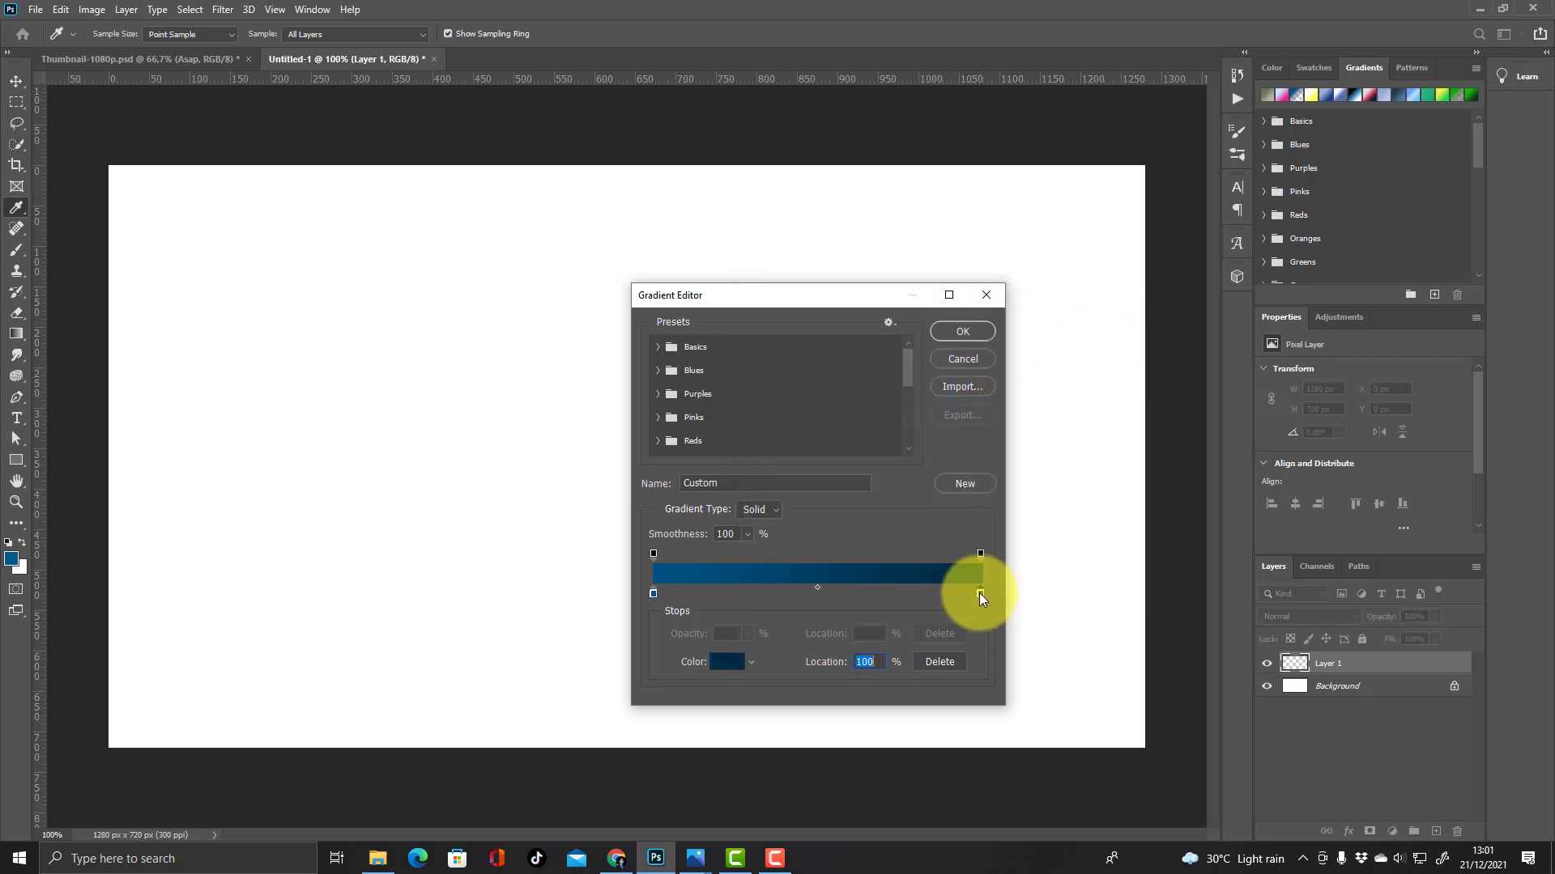
left_click(727, 661)
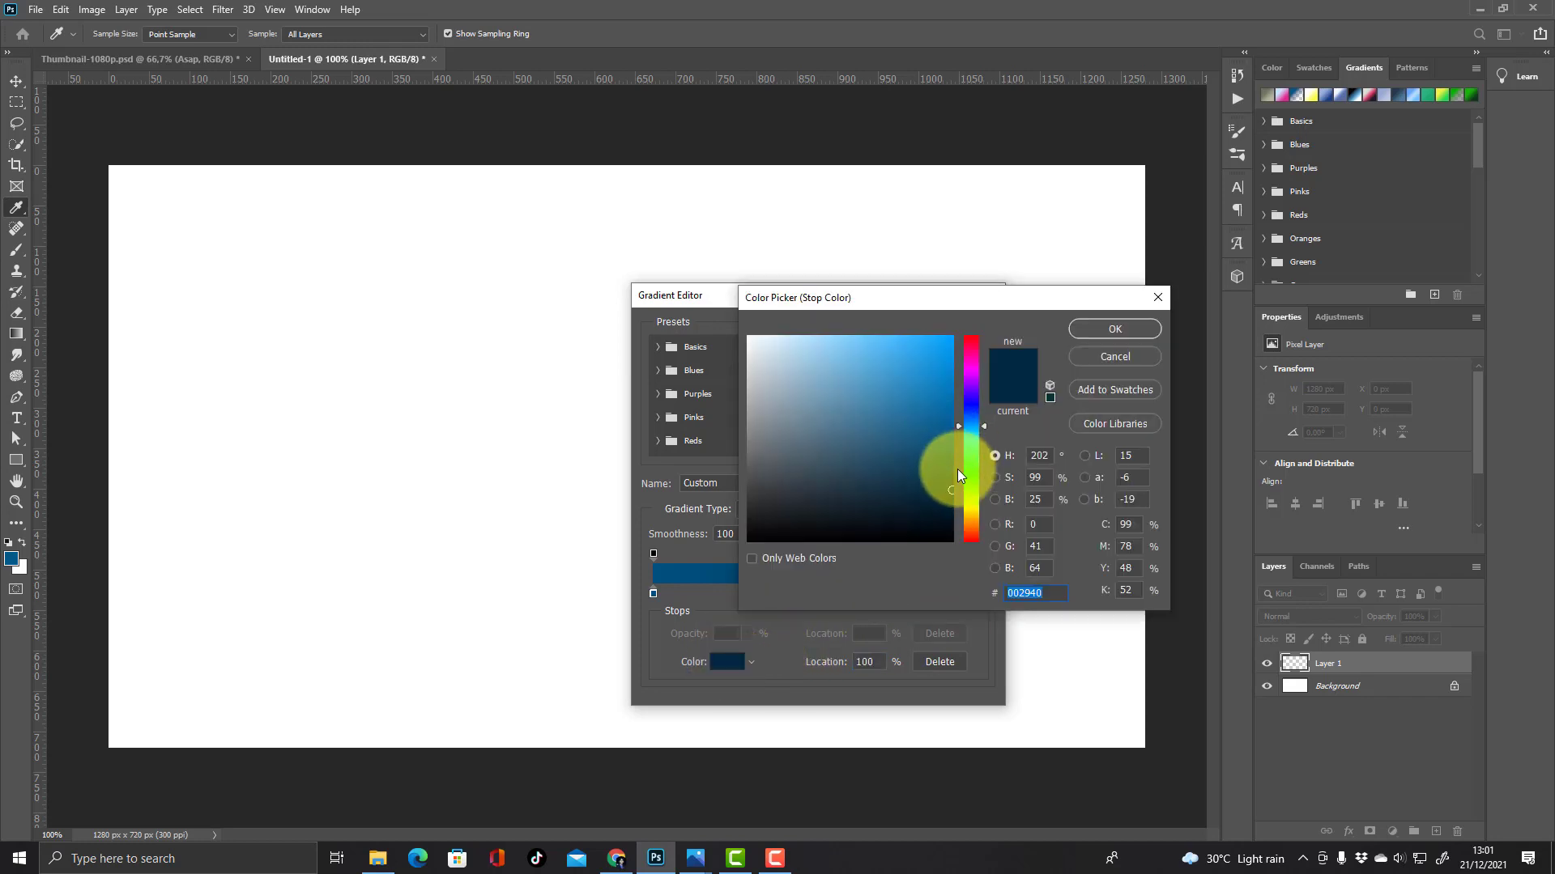
left_click(954, 493)
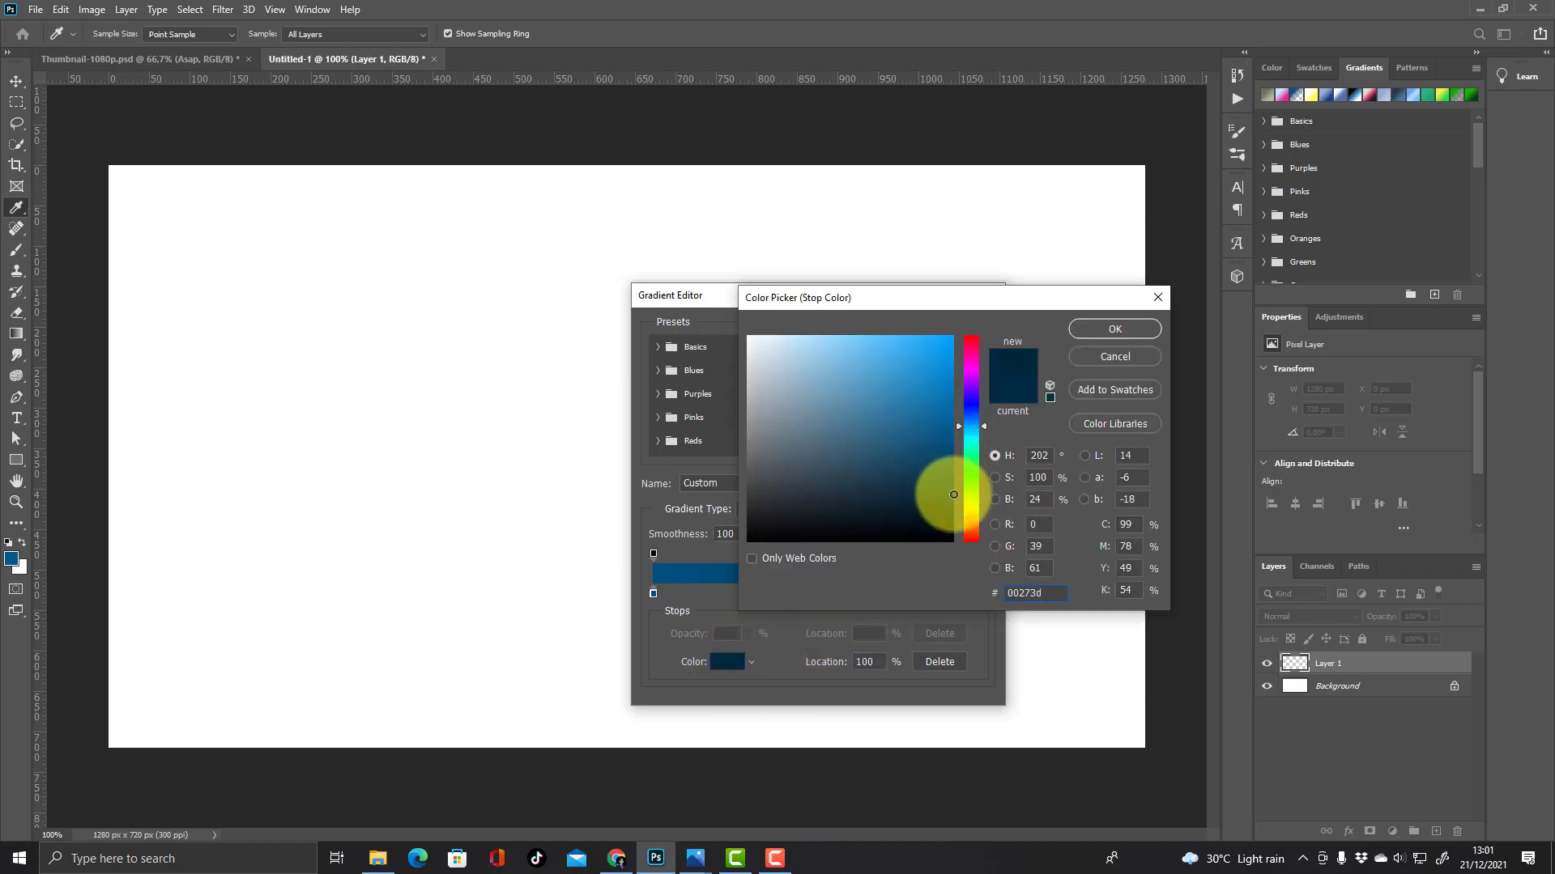
mouse_move(954, 495)
left_mouse_down()
mouse_move(940, 485)
mouse_move(949, 501)
left_mouse_up()
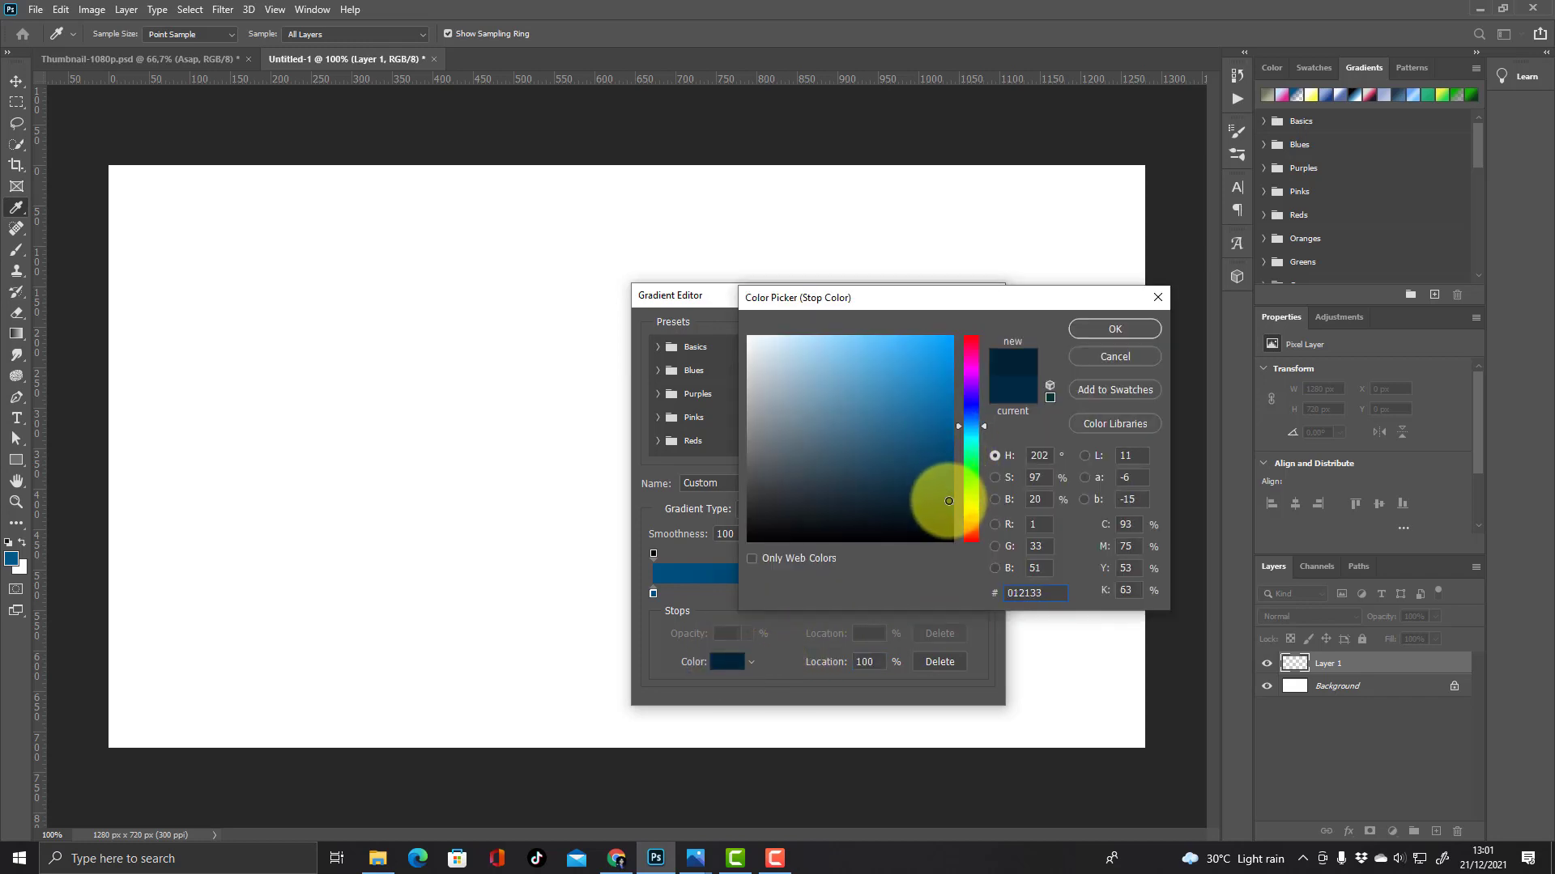
left_click(1104, 329)
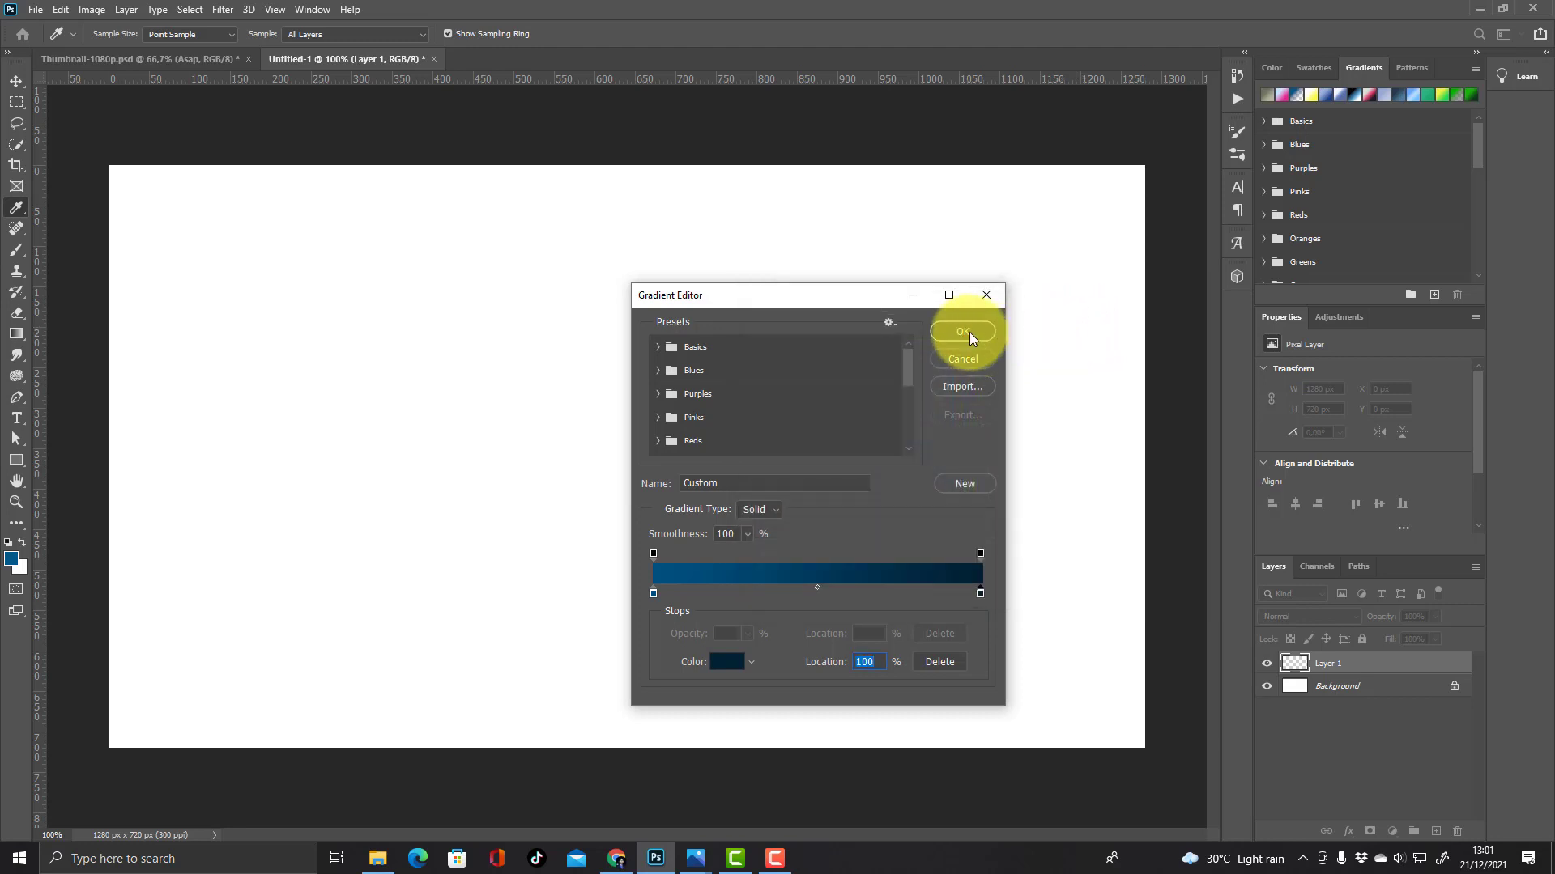
left_click(962, 332)
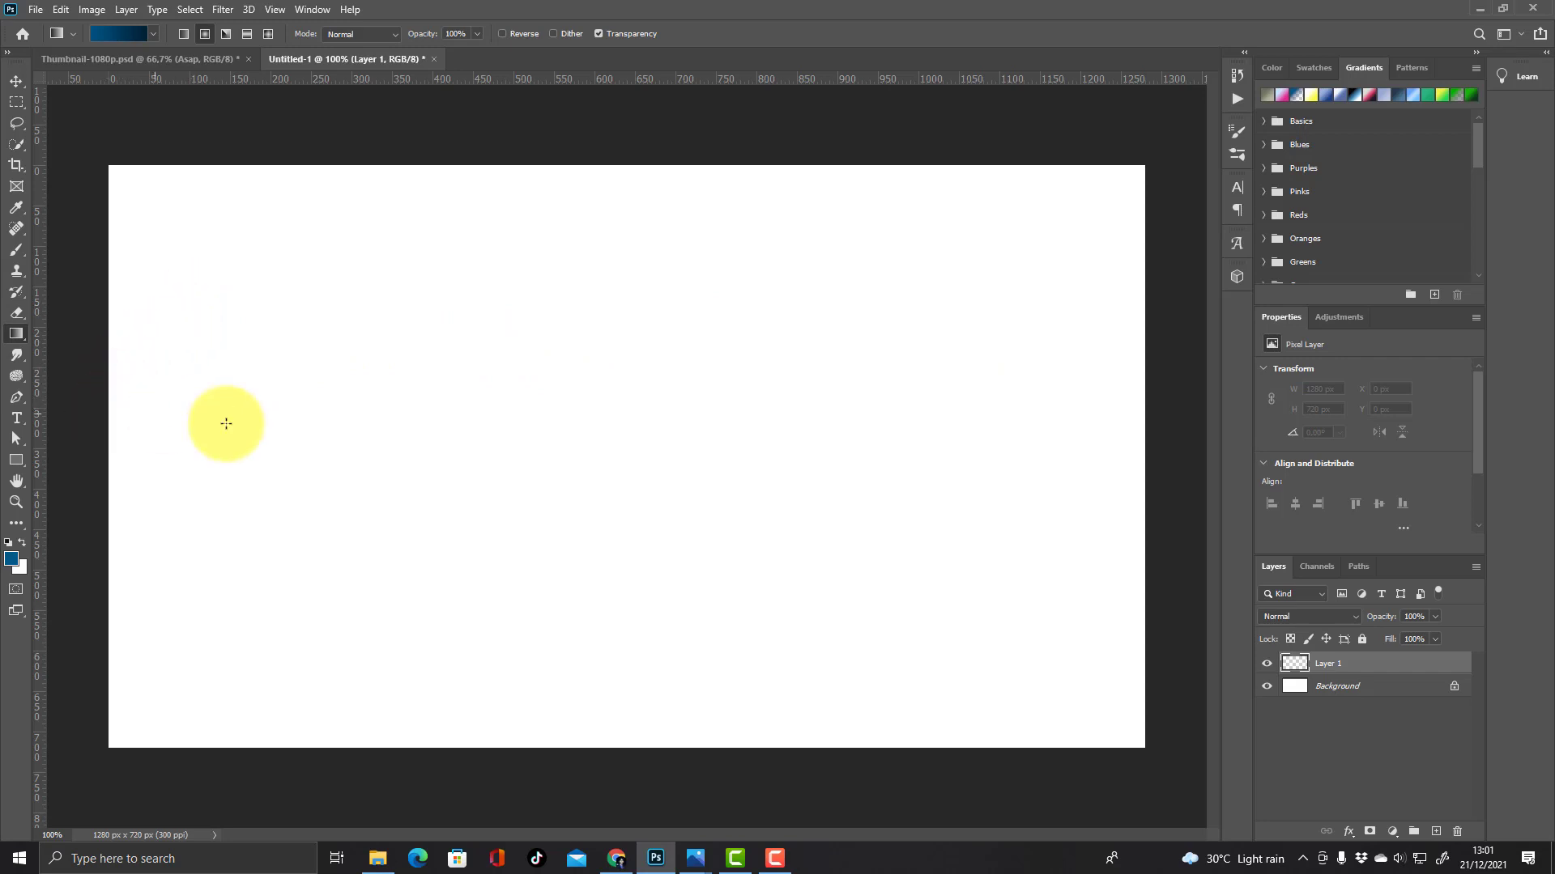
- Fill Layer 1 with the radial gradient, centred about 440 px across and 345 px down, with a radius of about 680 px
left_click_drag(239, 437, 823, 445)
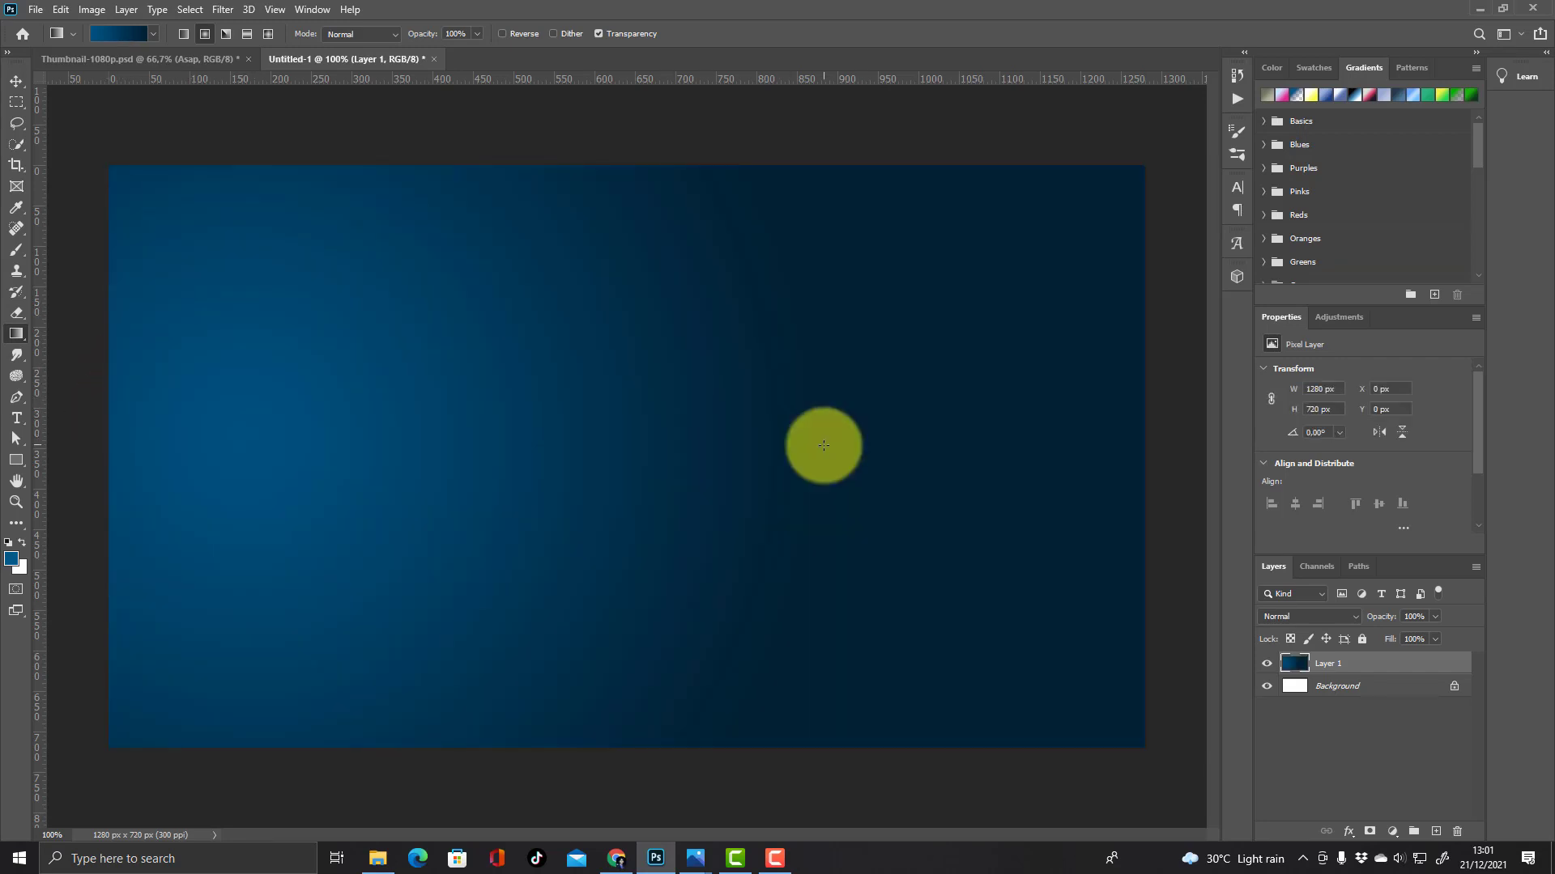
left_click_drag(464, 444, 1015, 448)
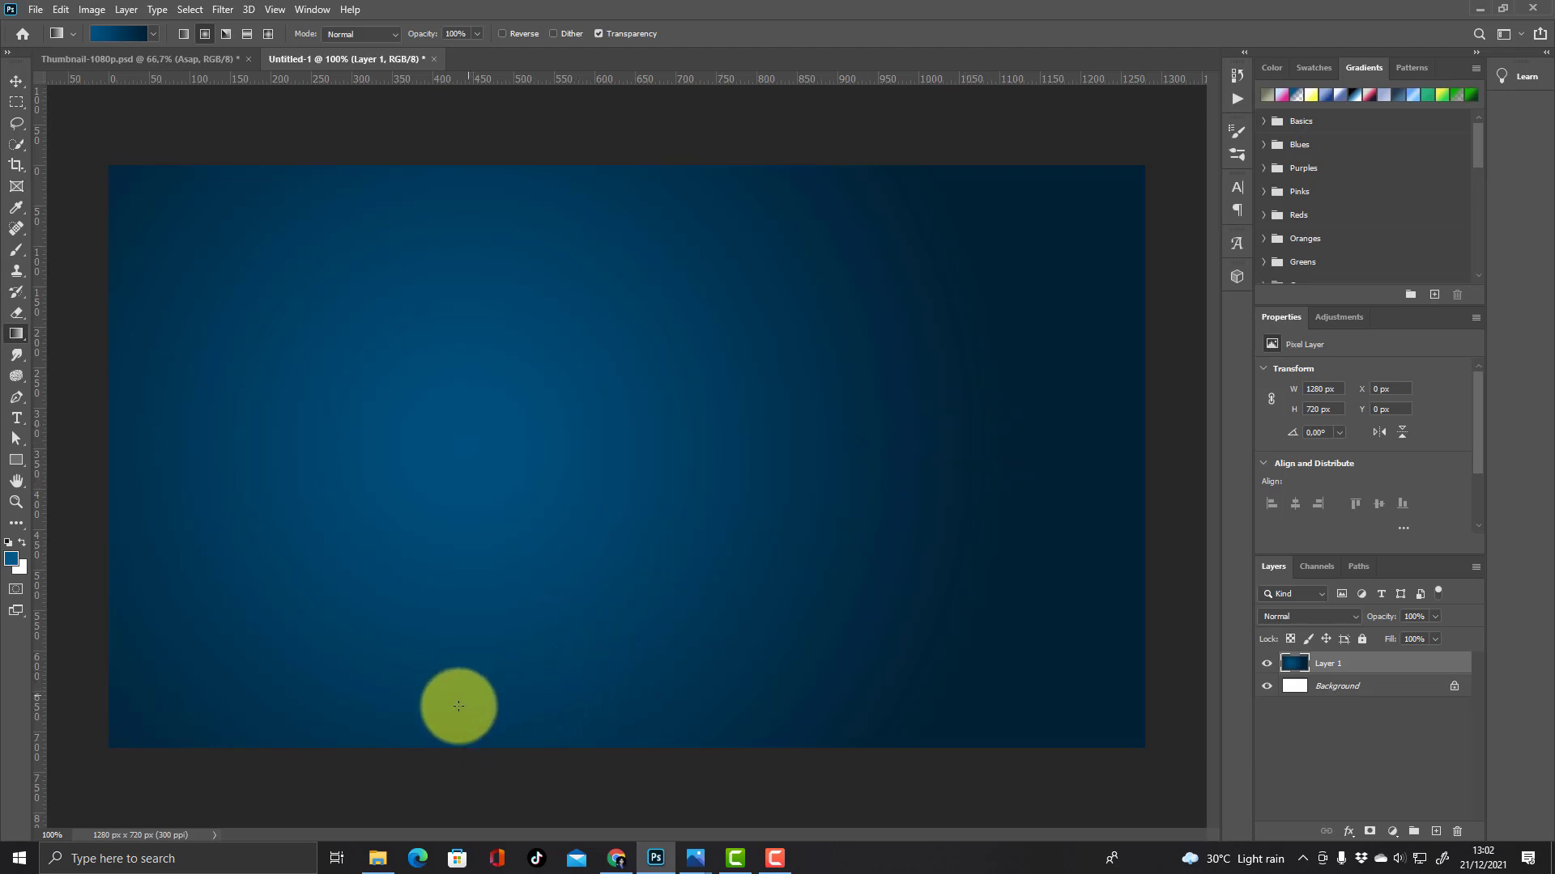
- Place the candle image Lilin.png from the Tutor folder into the blue gradient document
left_click(377, 860)
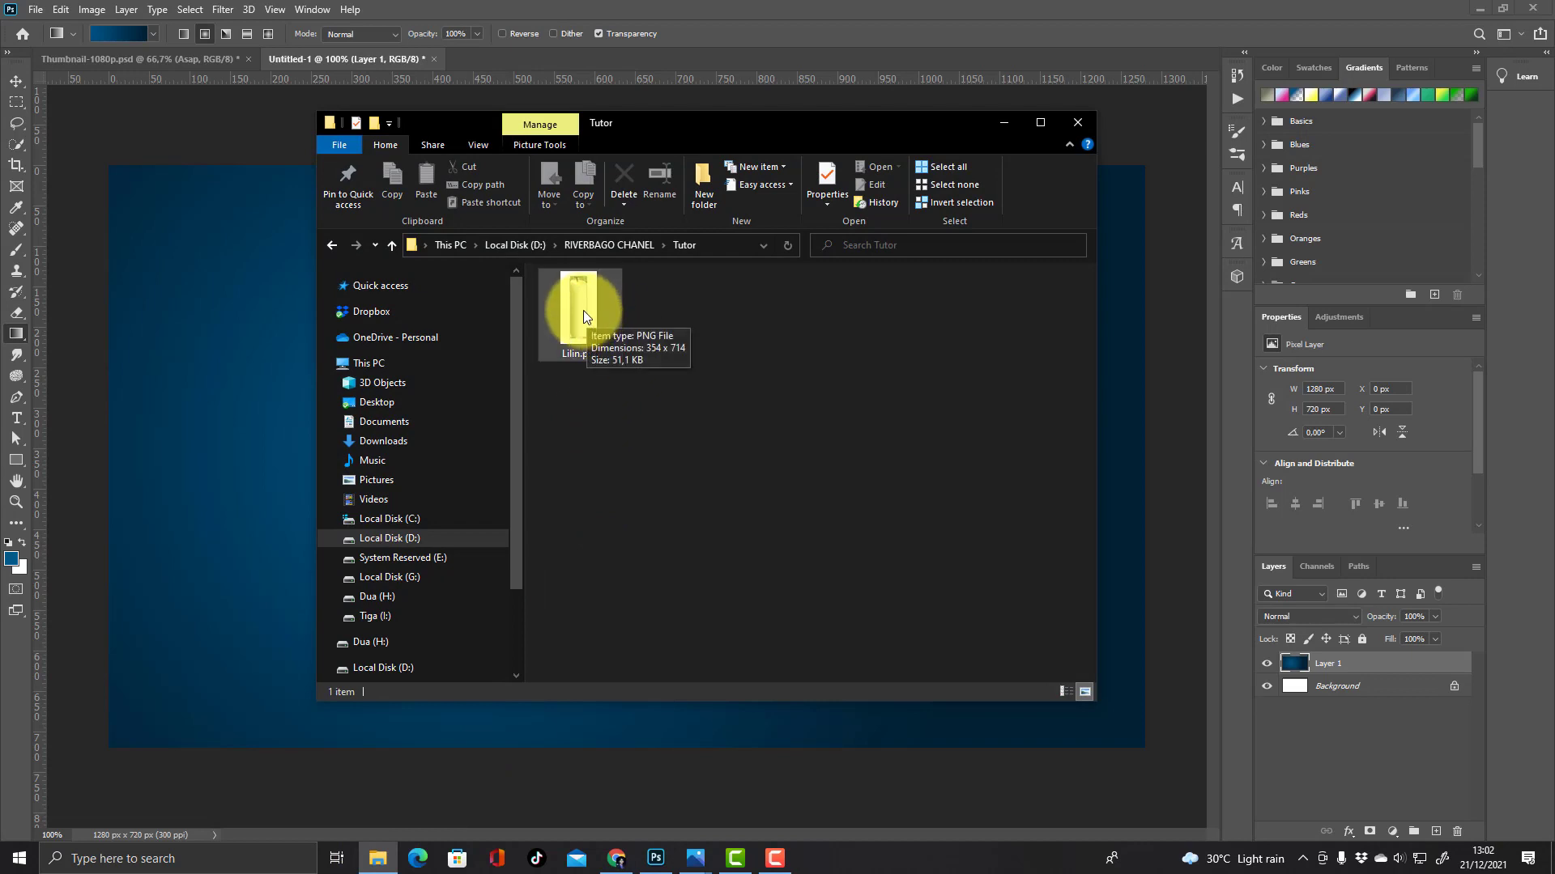
left_click_drag(773, 125, 1161, 162)
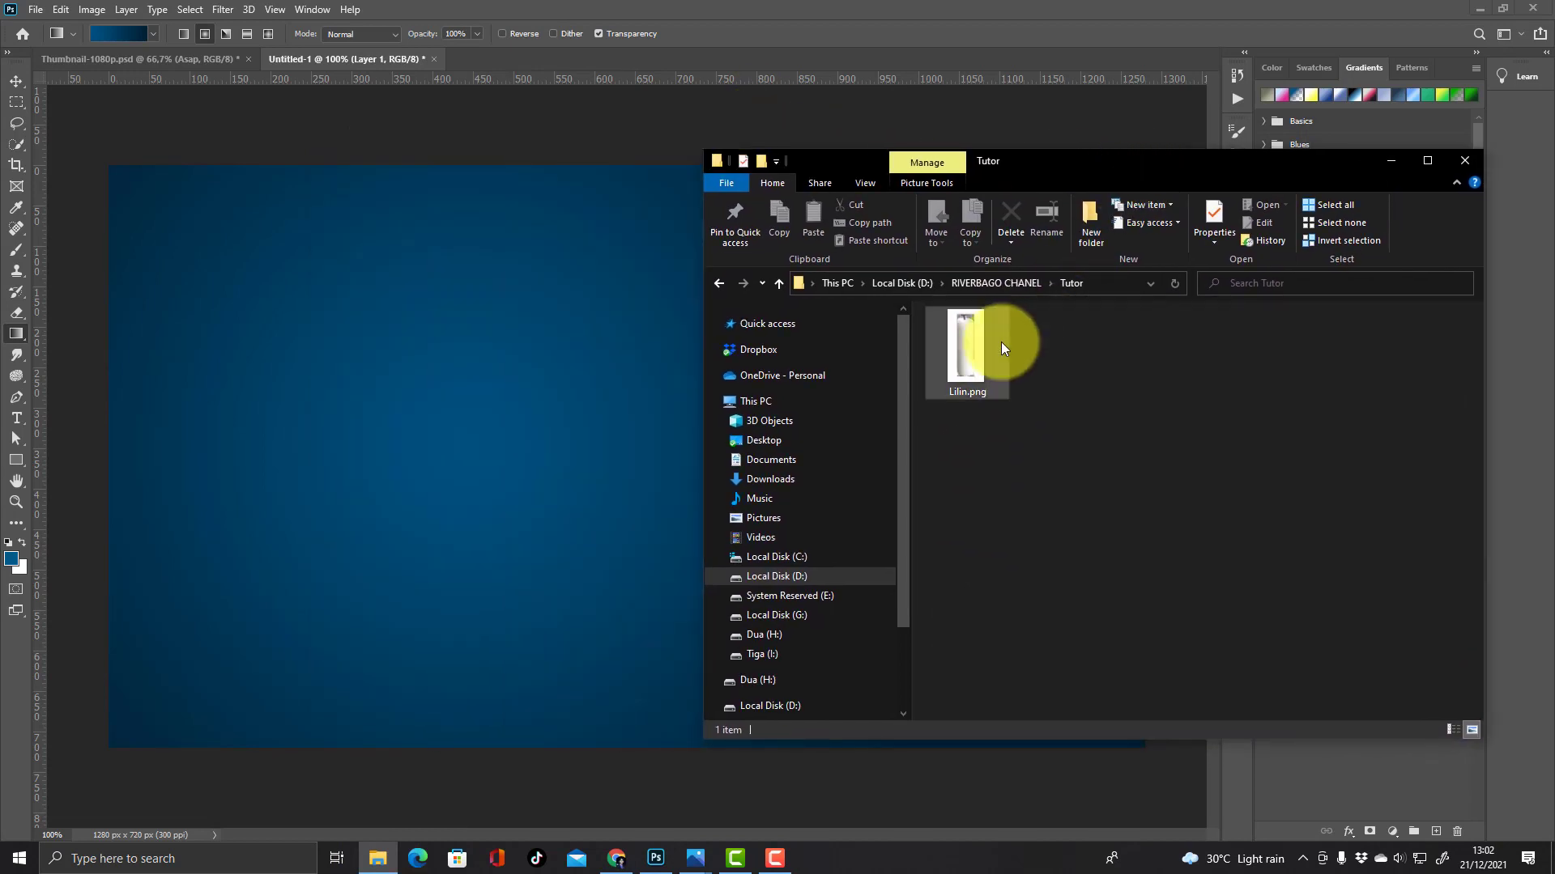
left_click_drag(975, 343, 480, 477)
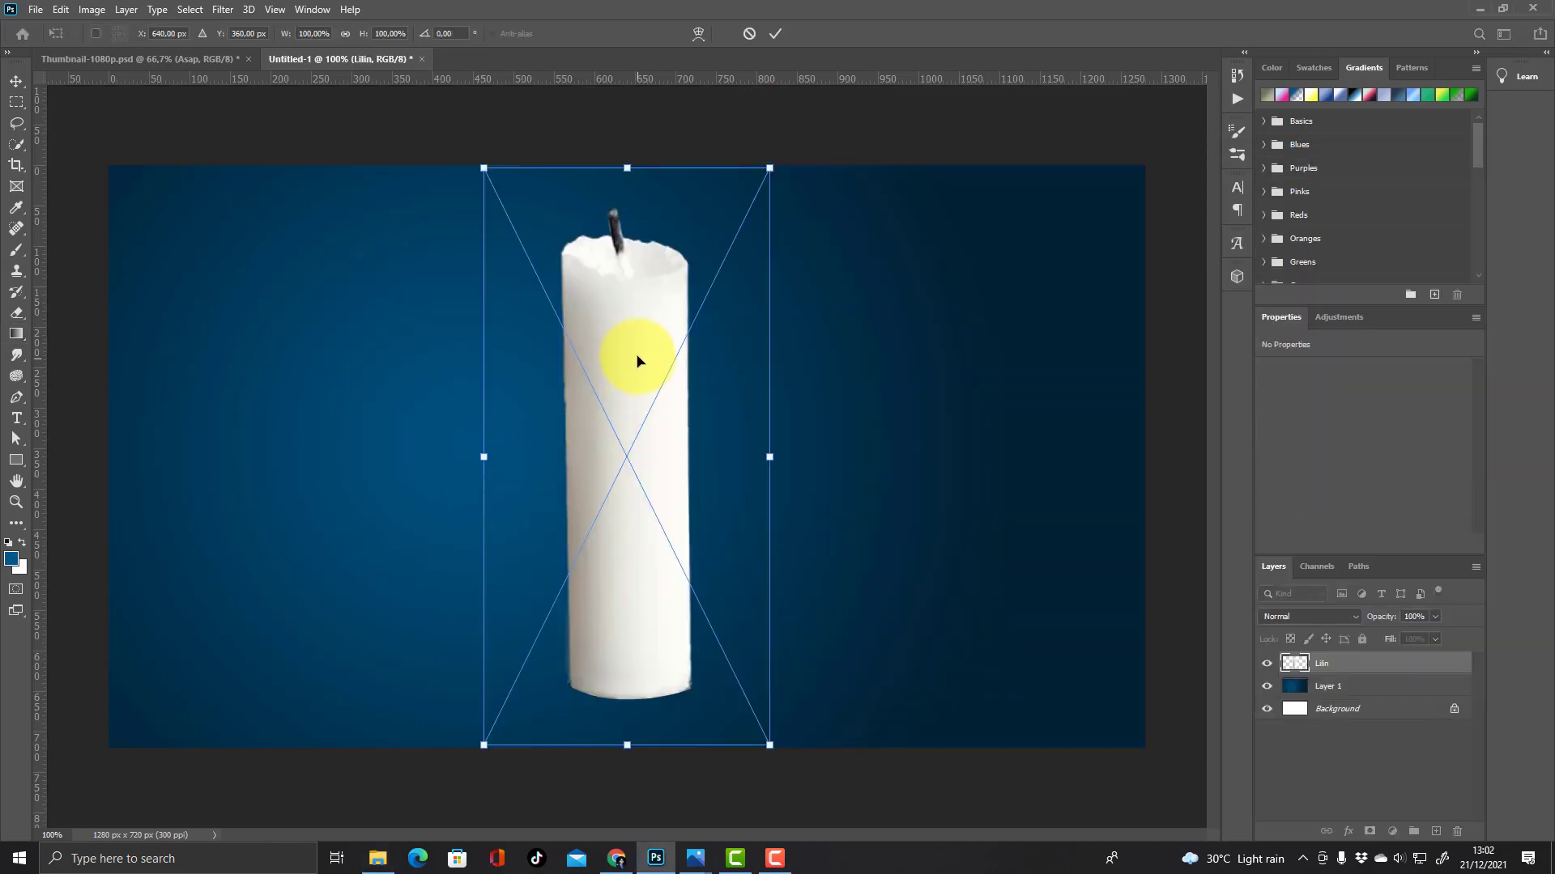
- Scale the placed candle to about 81% and position it about 401 px across and 604 px down, with its base below the canvas
left_click_drag(636, 359, 480, 396)
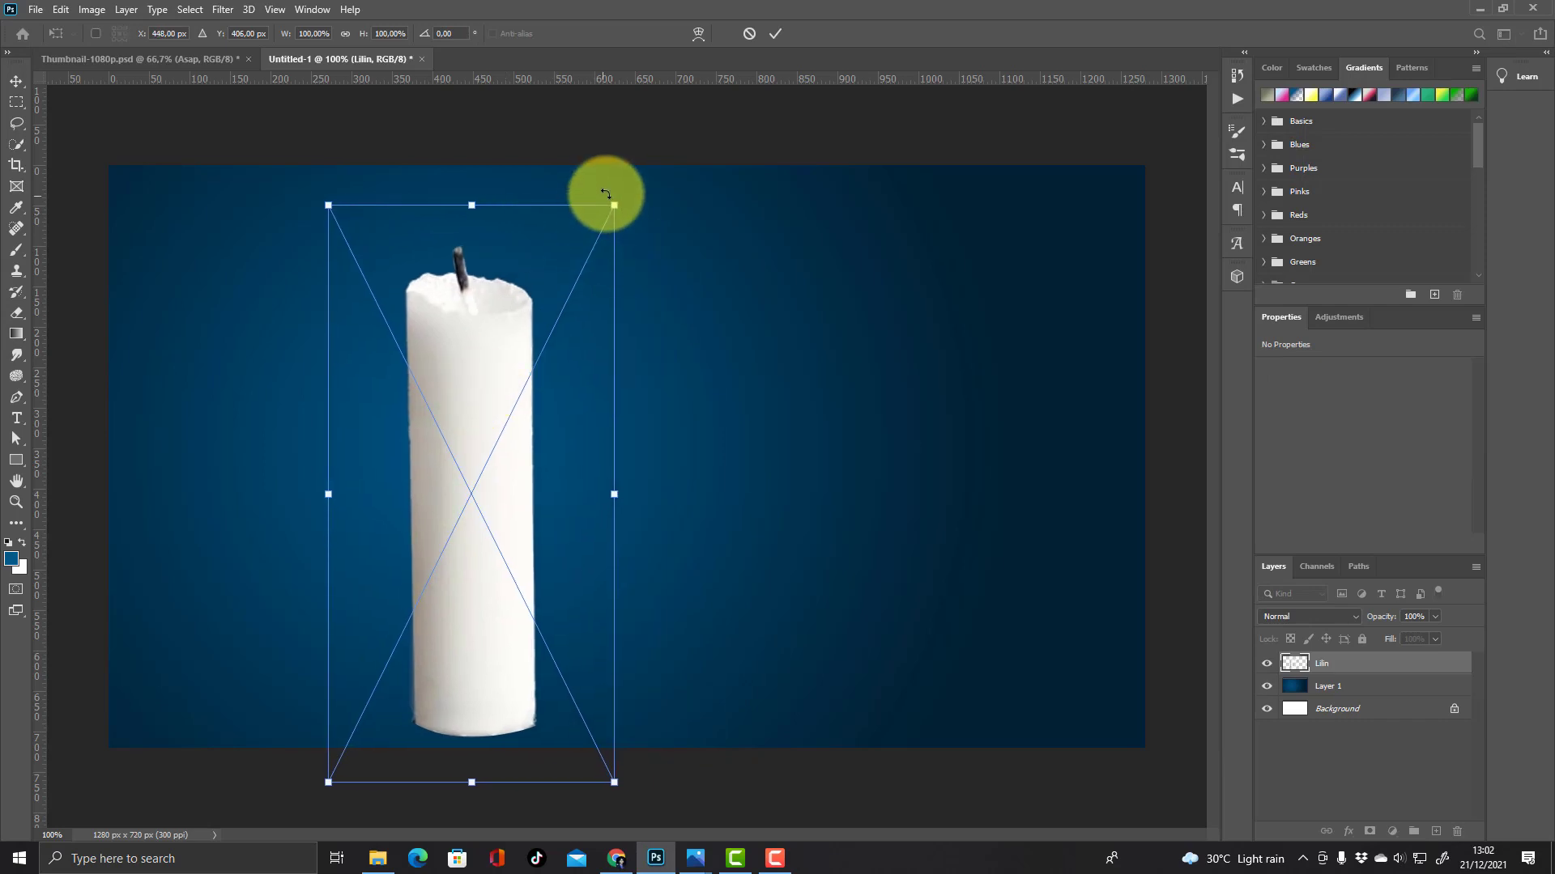
left_click_drag(505, 318, 469, 323)
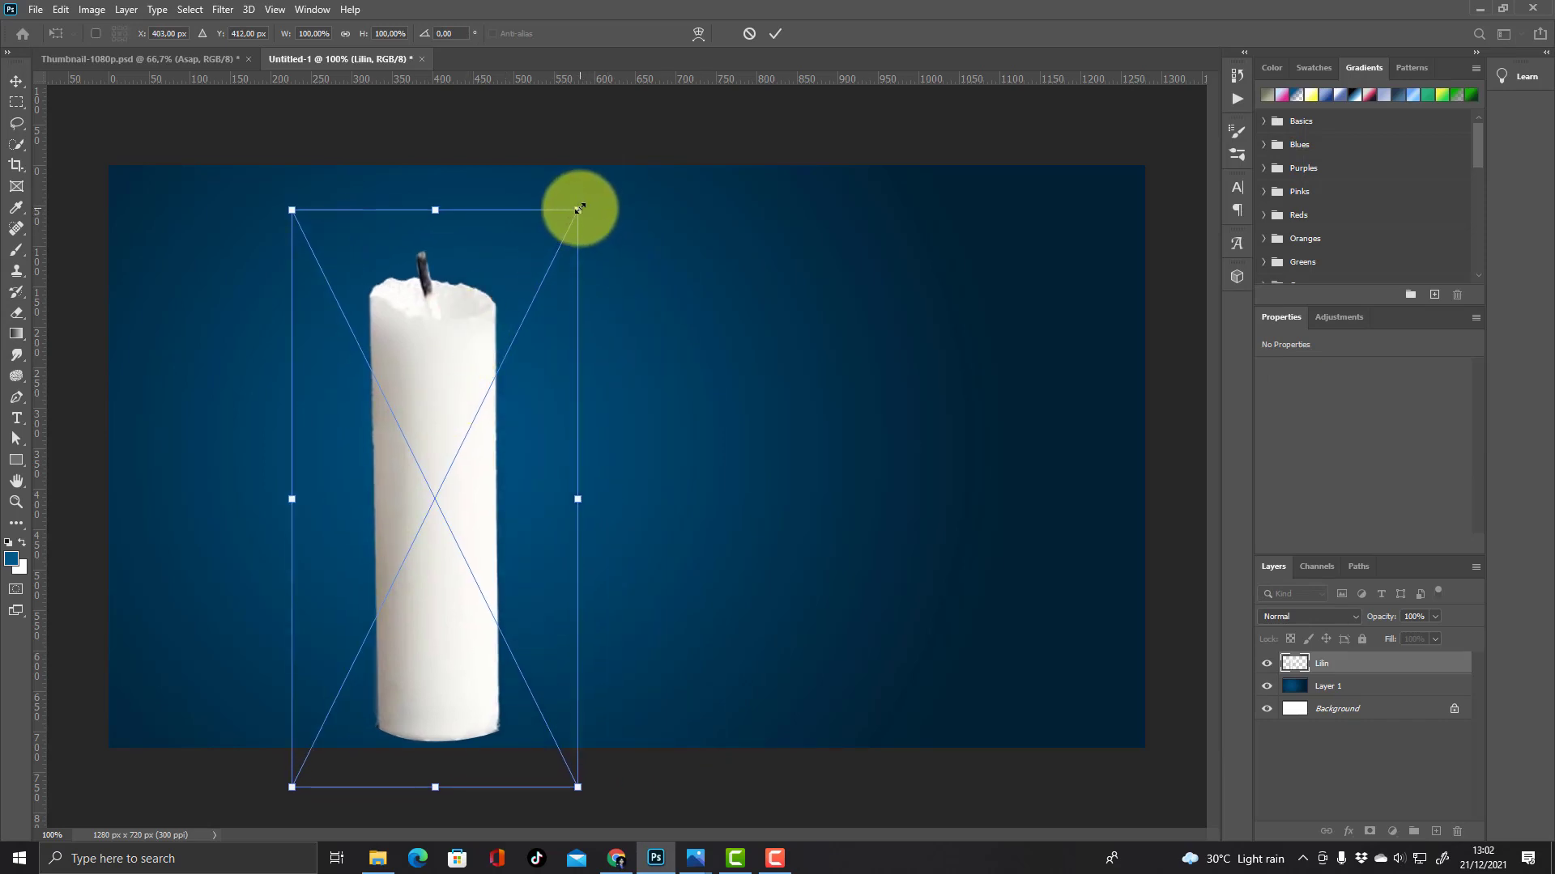
left_click_drag(579, 209, 529, 396)
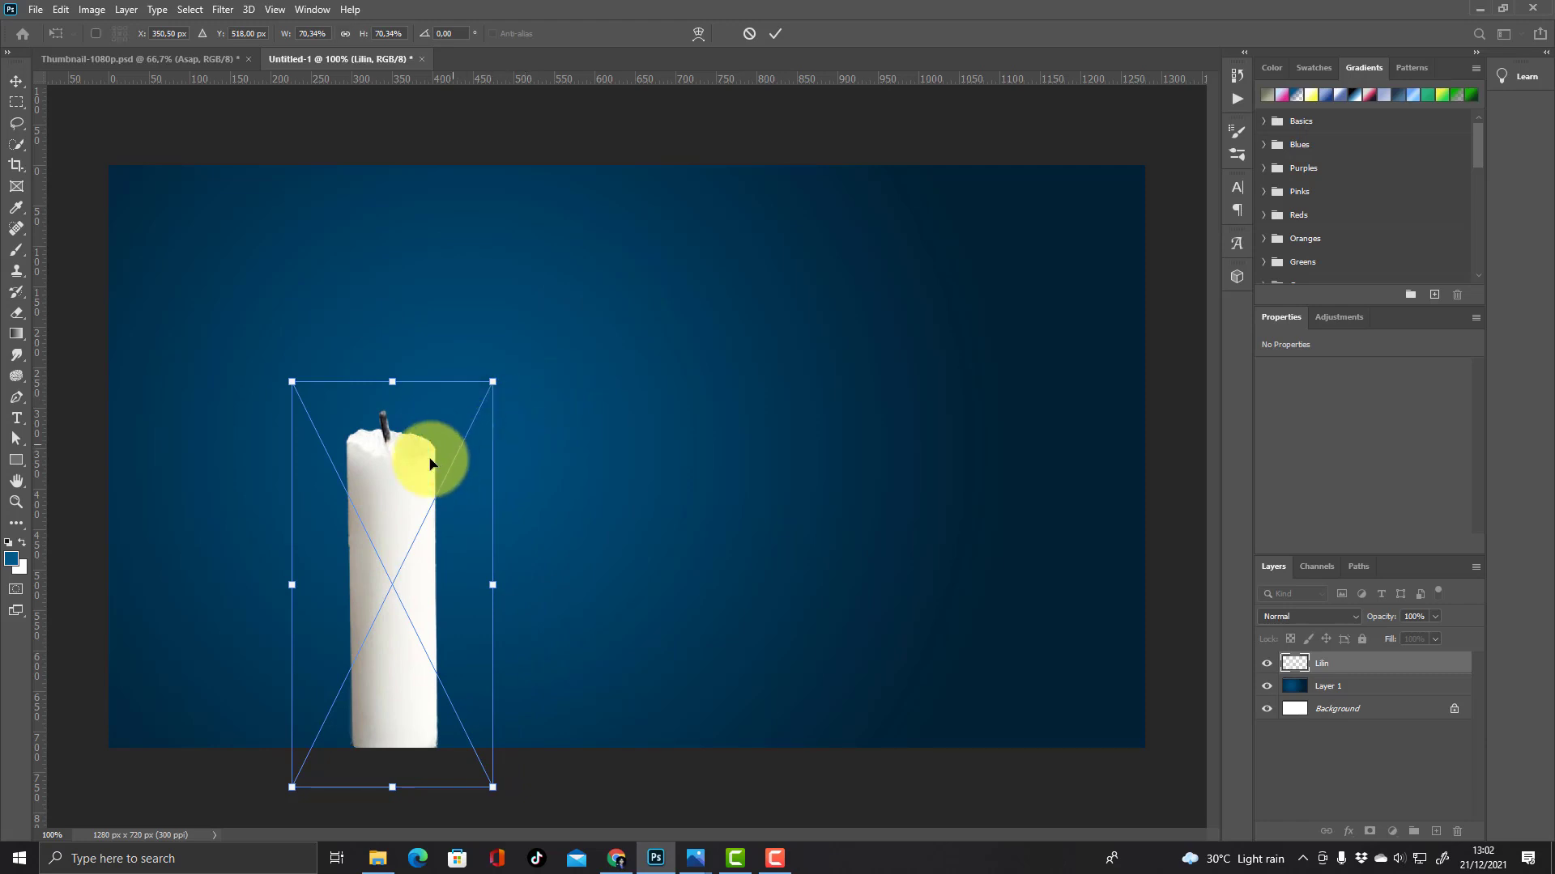
left_click_drag(381, 495, 423, 486)
left_click_drag(337, 372, 307, 310)
left_click_drag(419, 425, 441, 536)
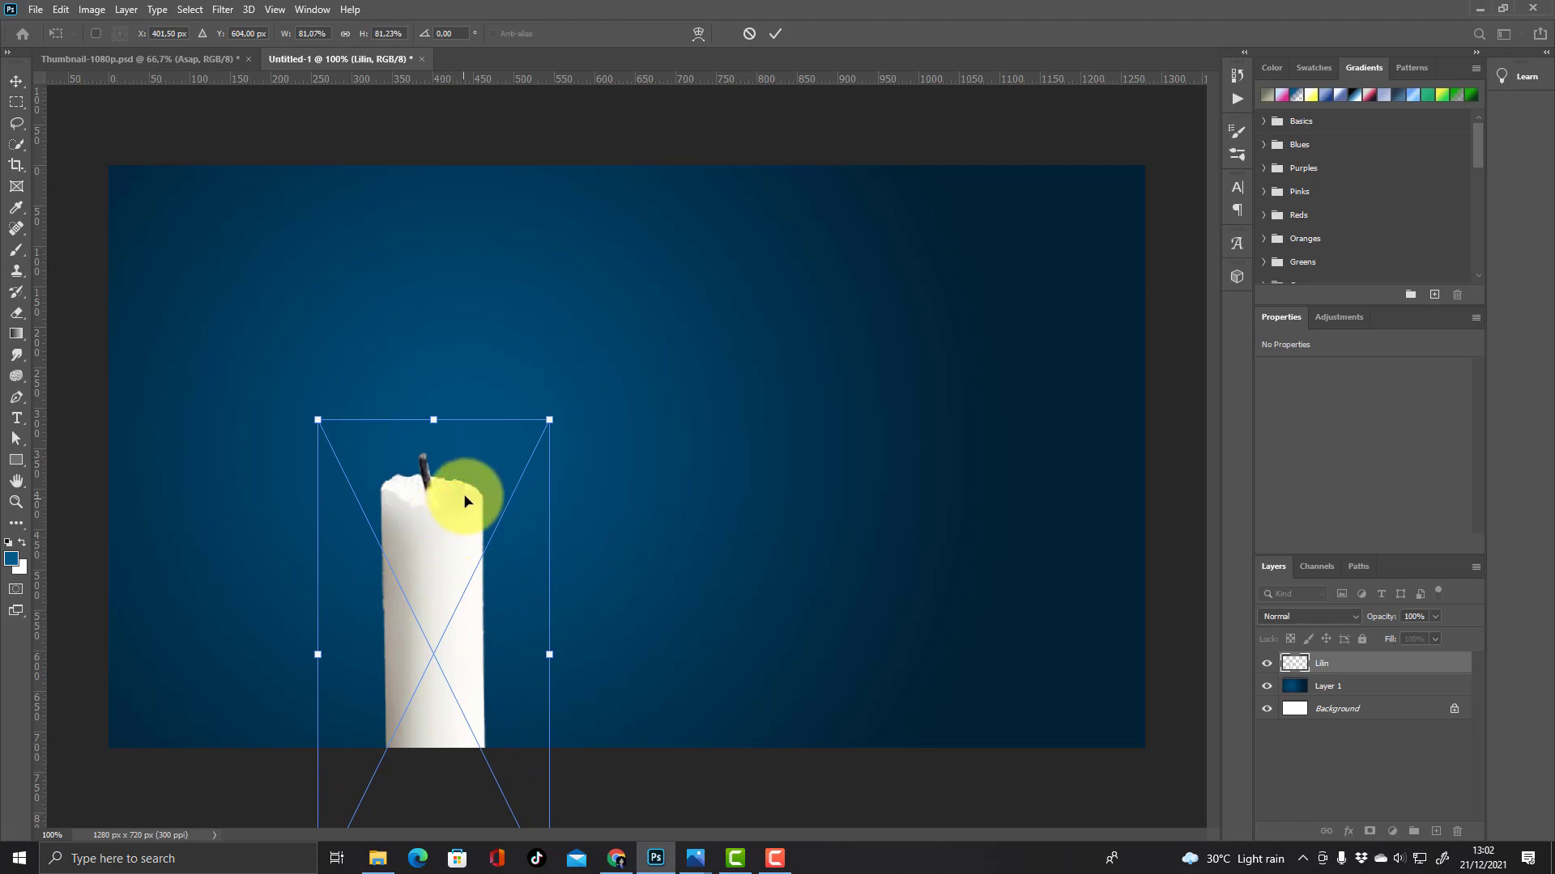
left_click(771, 35)
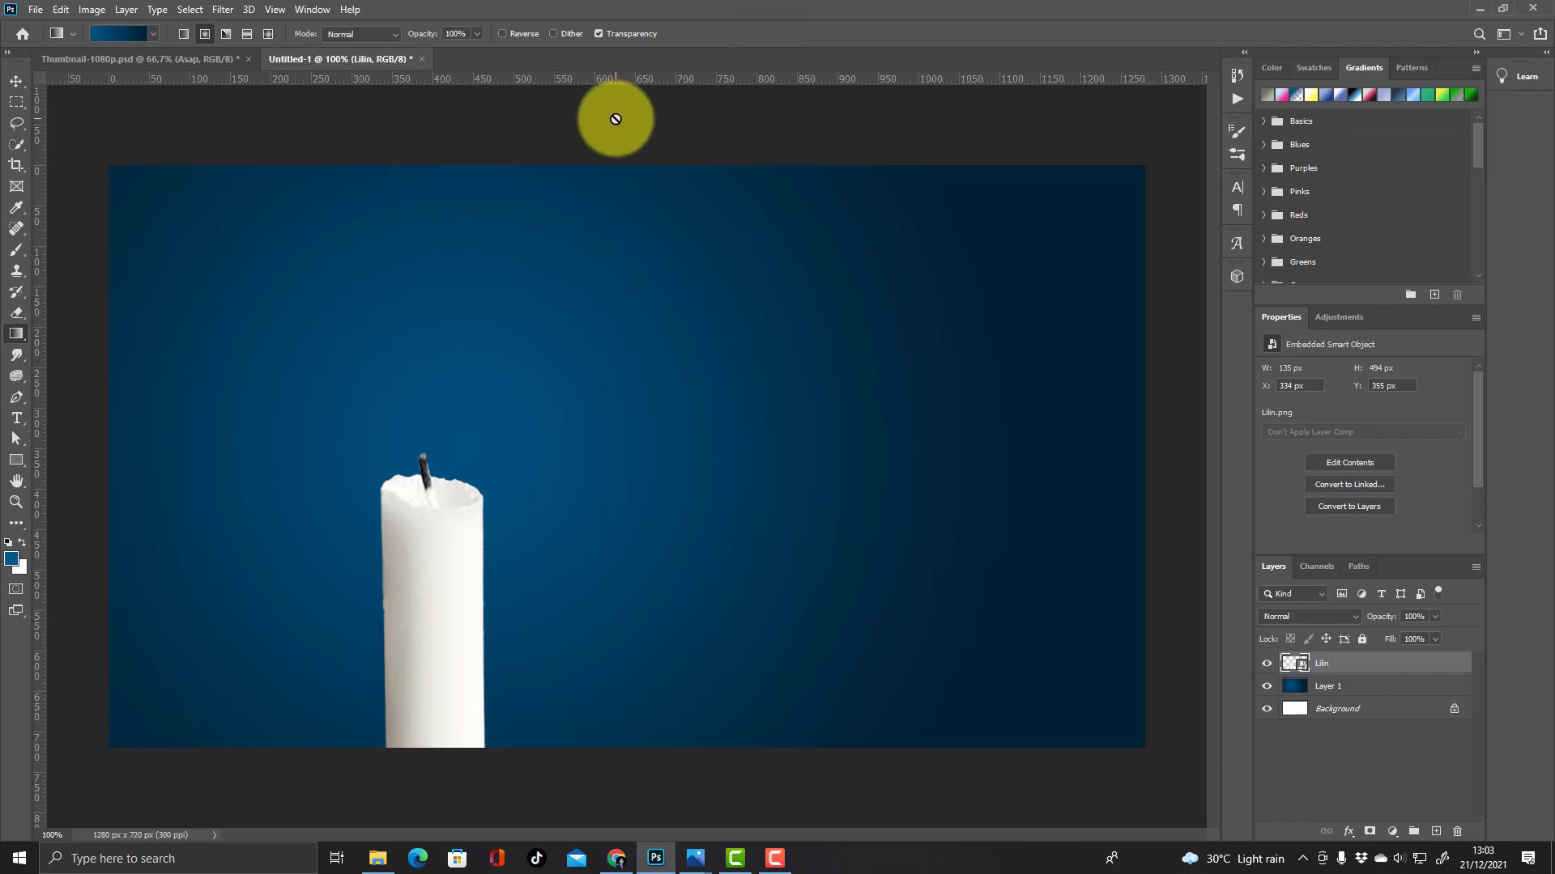
- On a new layer, paint a wavy white smoke line about 91 x 293 px rising from the wick with a 10 px soft round brush
left_click(16, 256)
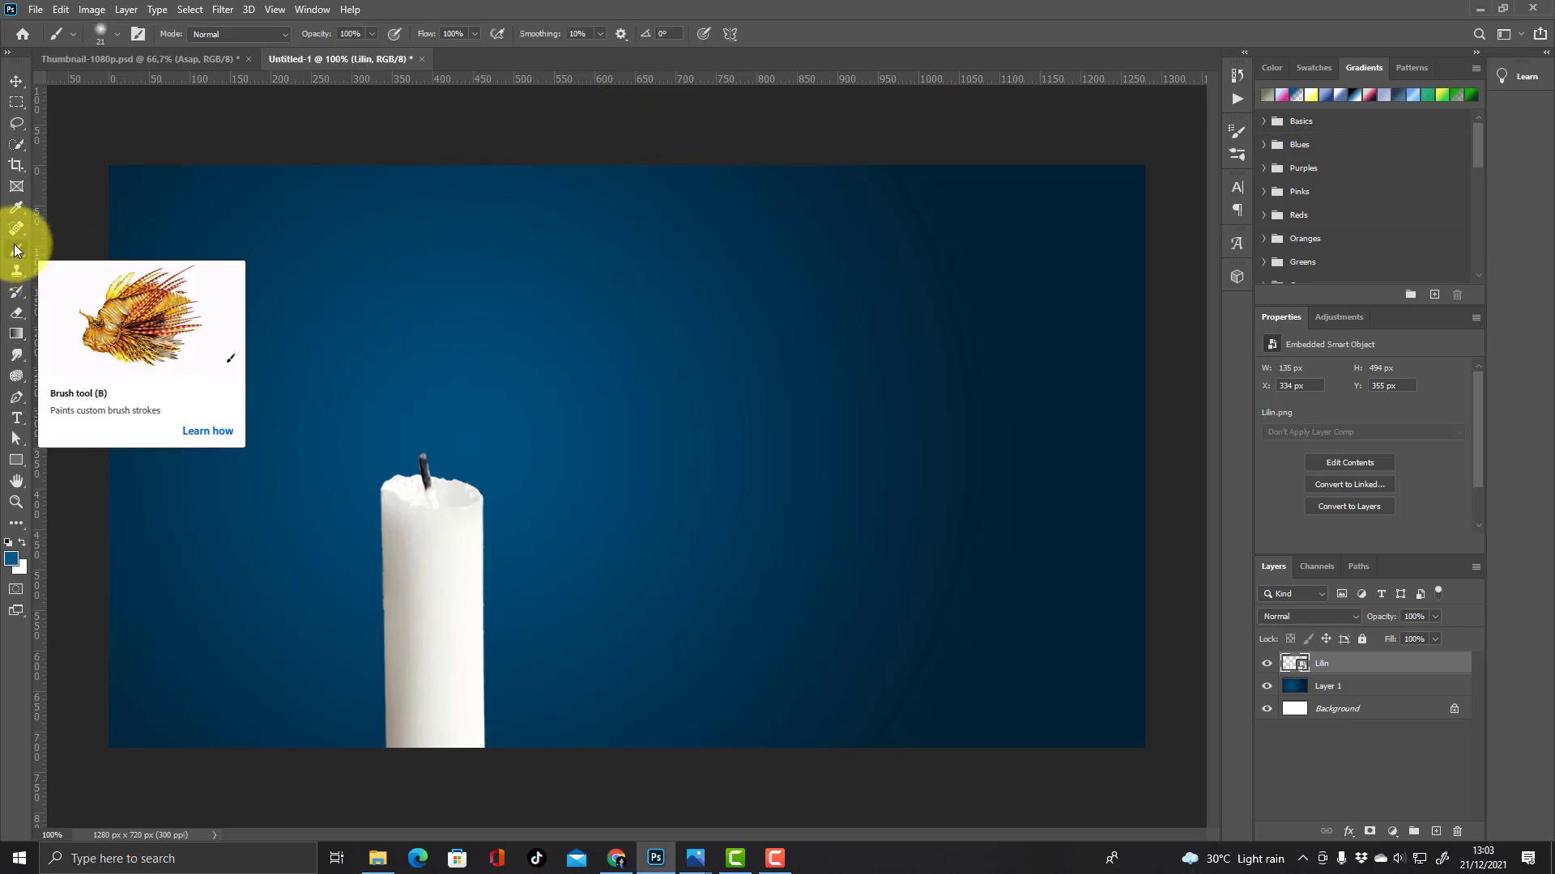
left_click(23, 544)
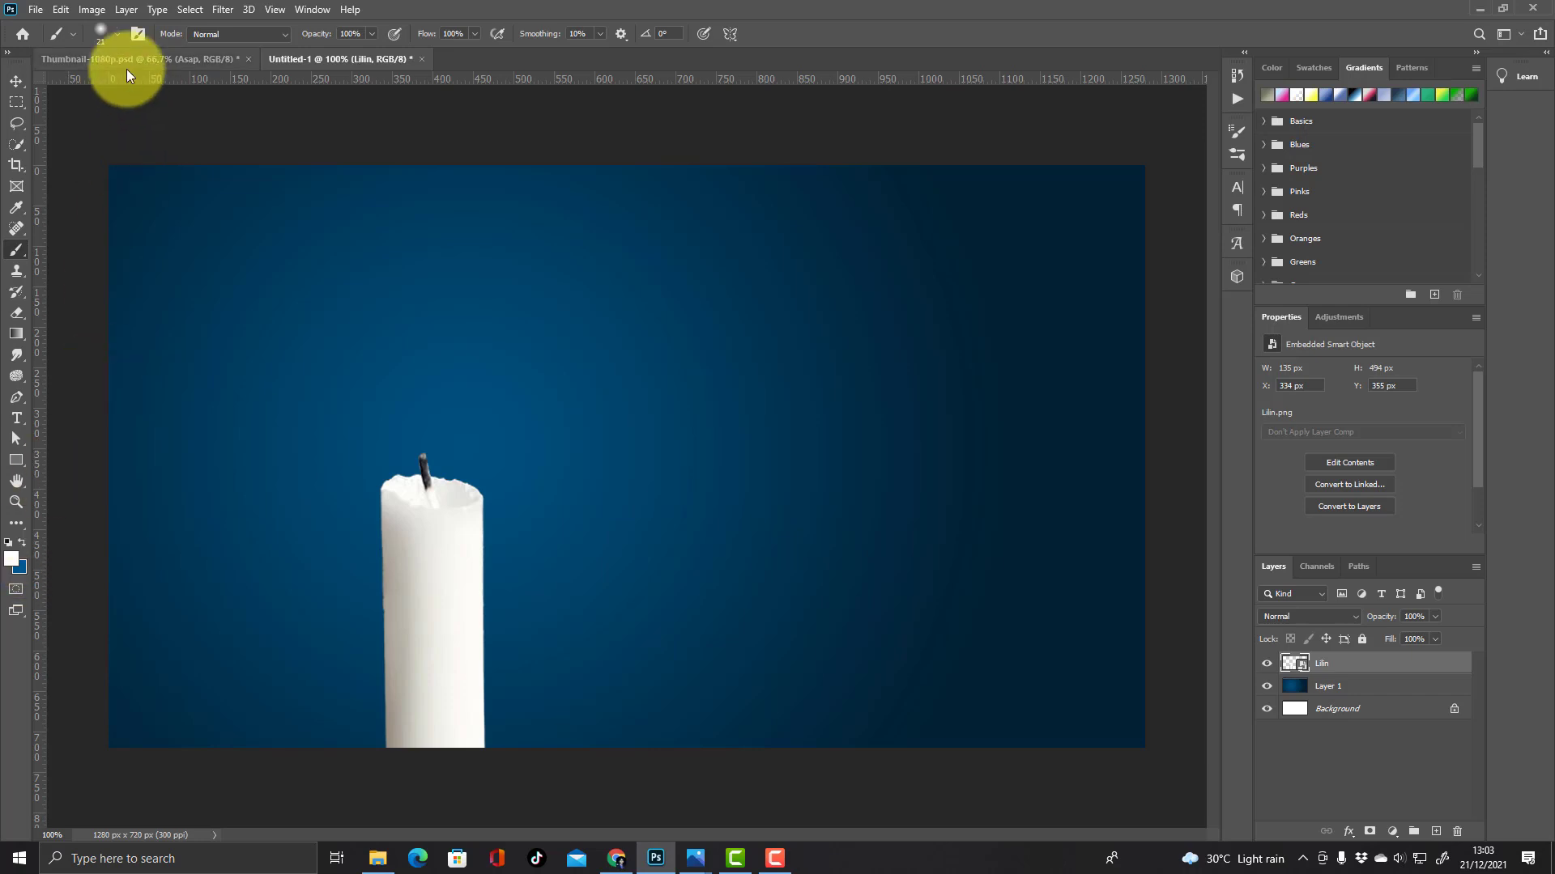
left_click(119, 33)
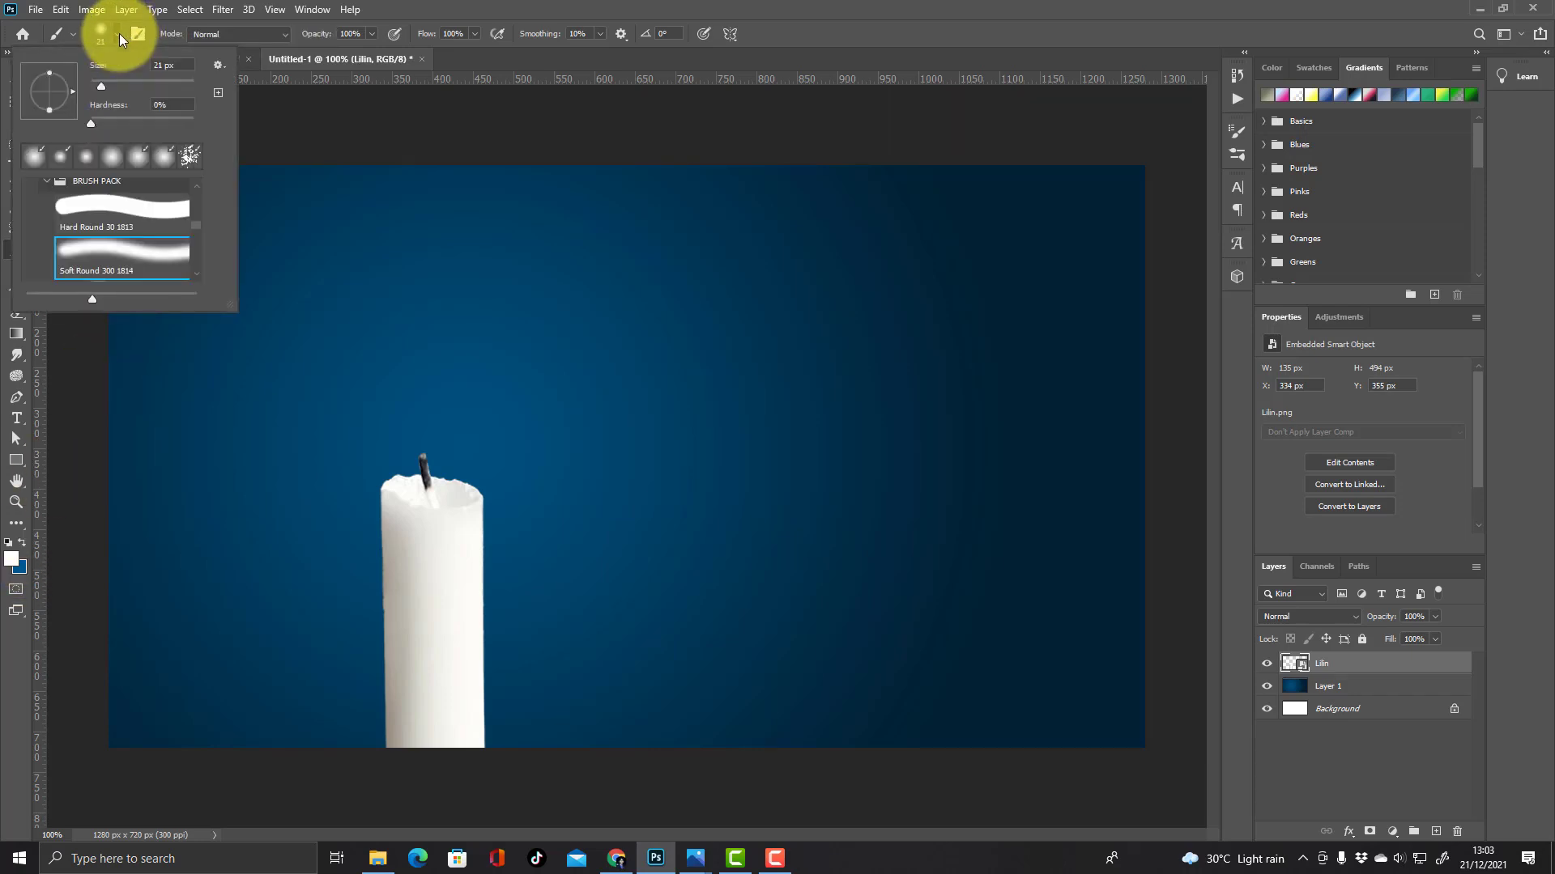
left_click(160, 64)
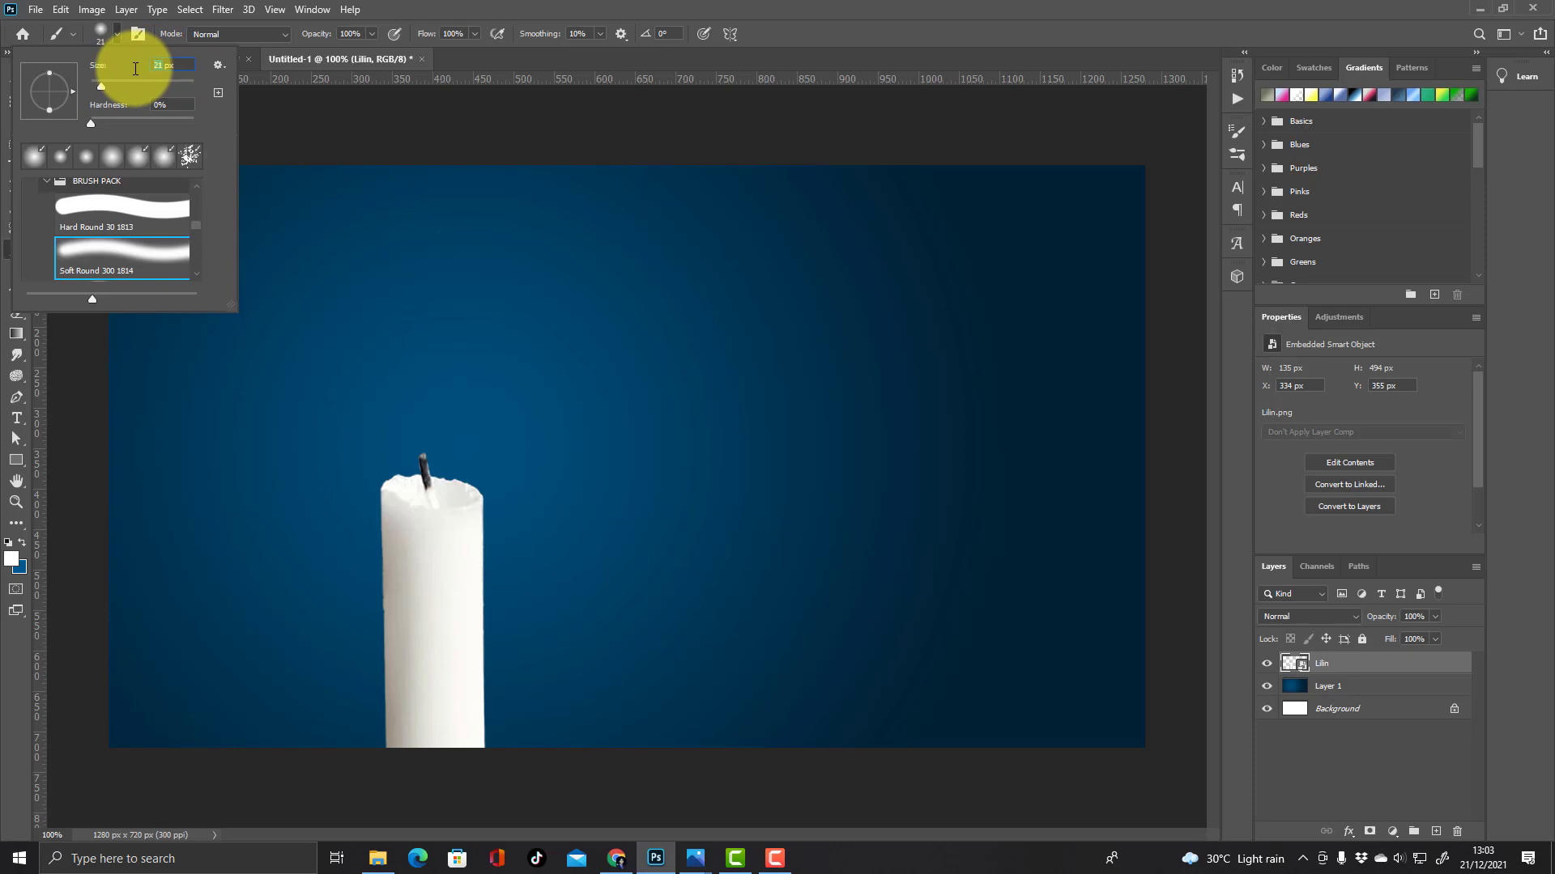
type("10")
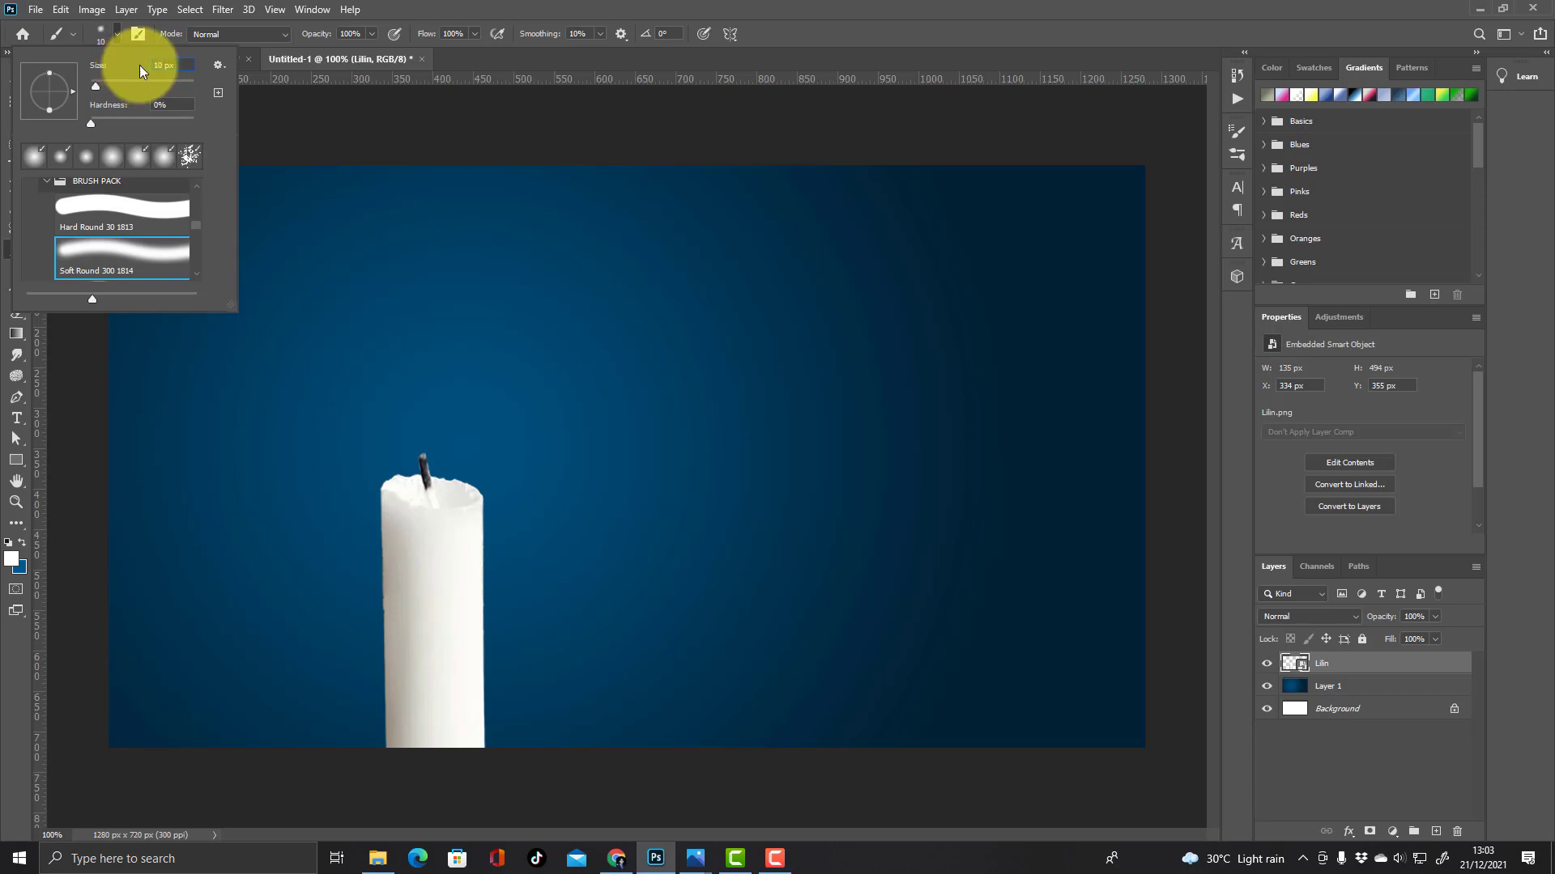
left_click(523, 4)
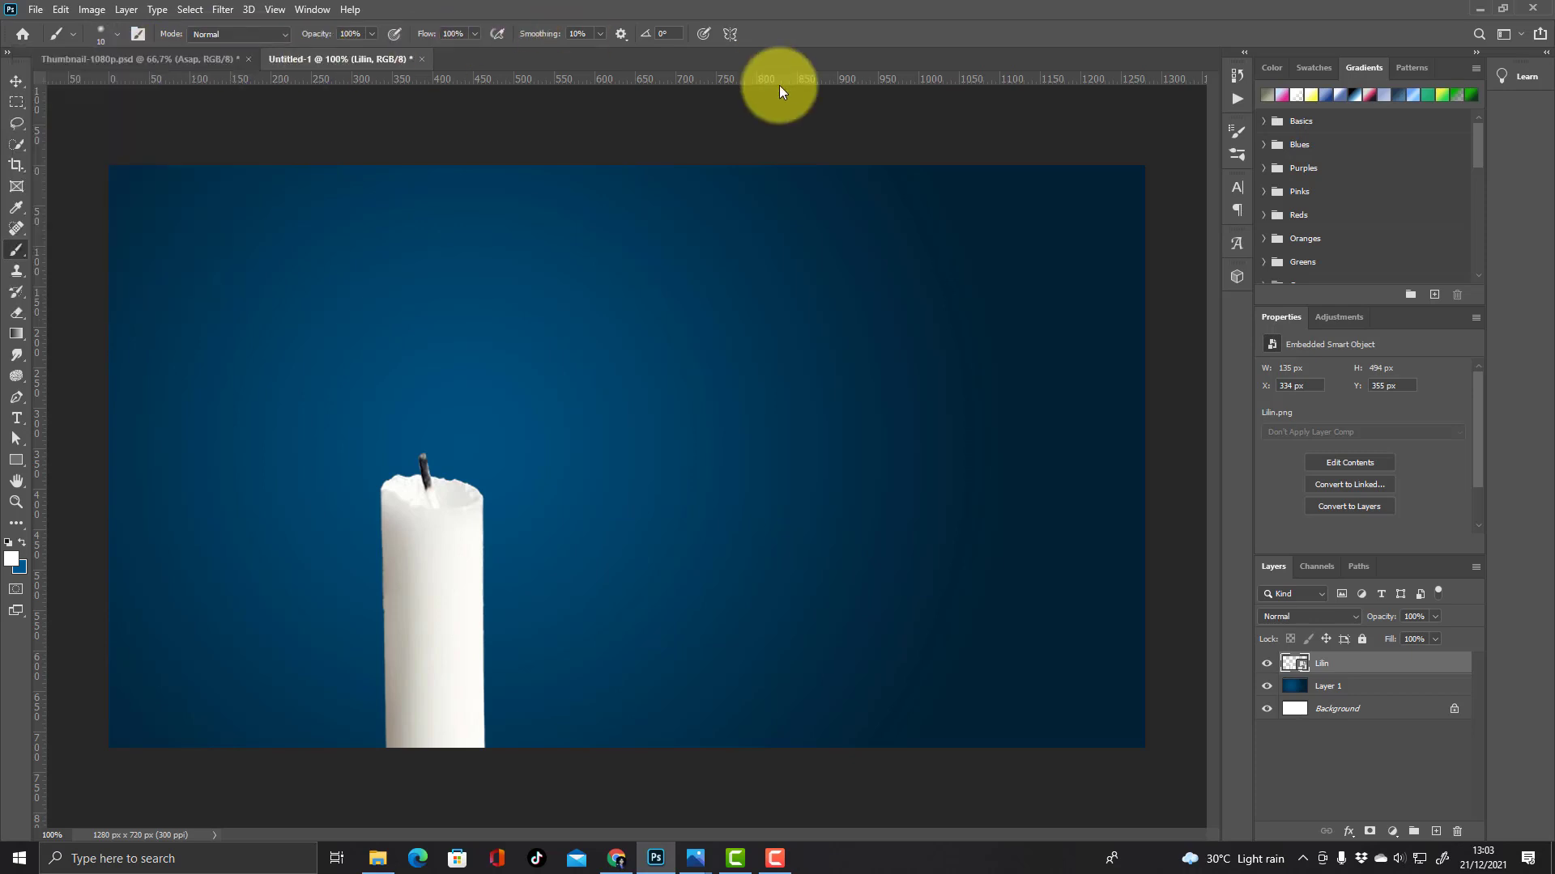
left_click(1436, 832)
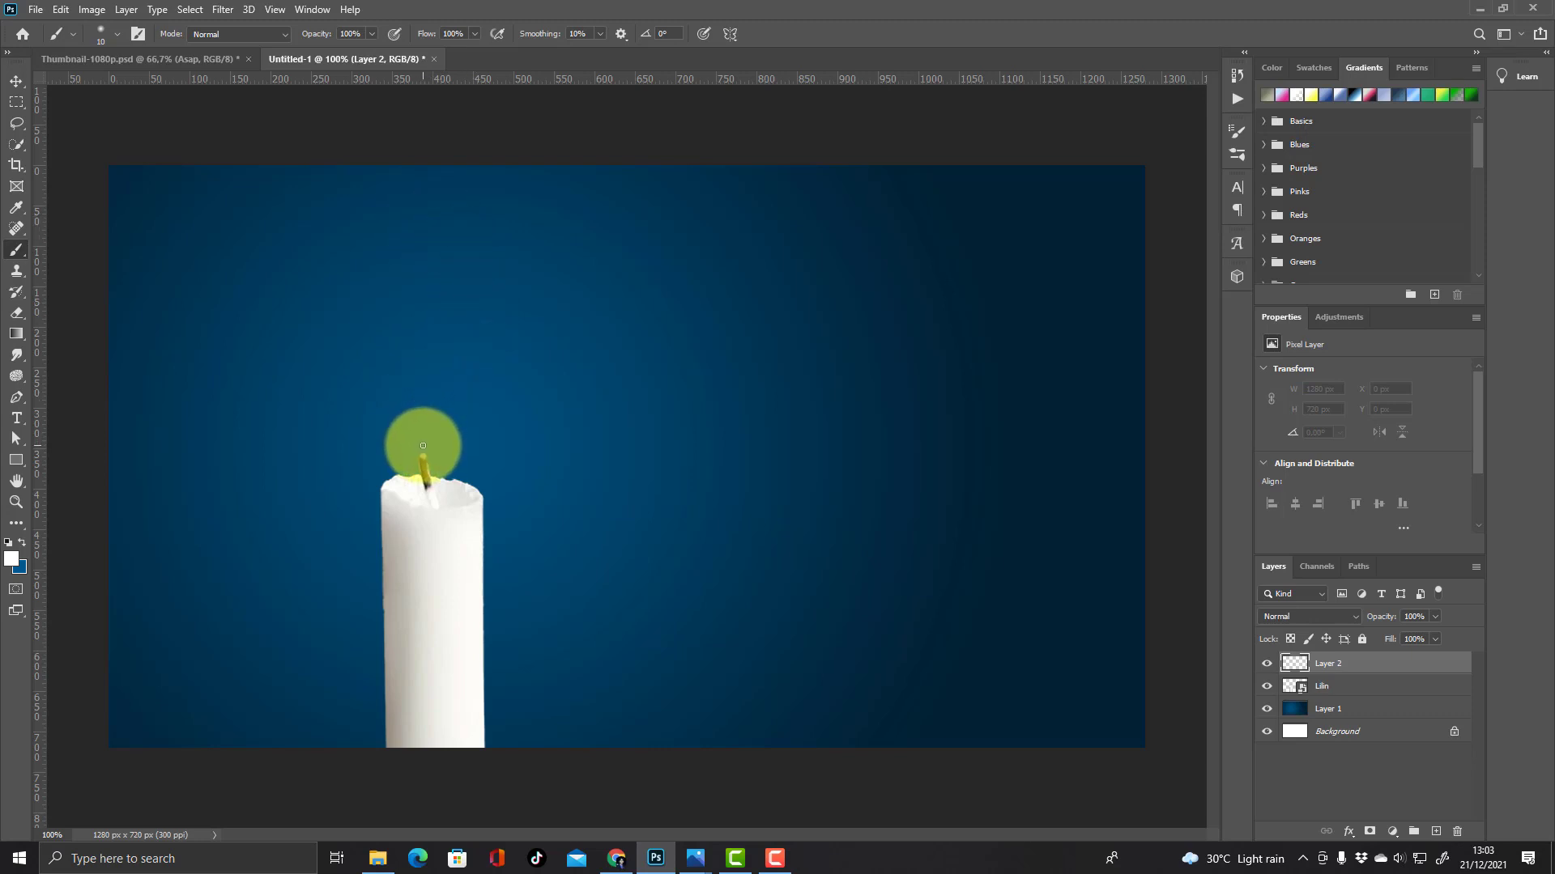
mouse_move(423, 445)
left_mouse_down()
mouse_move(407, 372)
mouse_move(447, 328)
mouse_move(467, 265)
mouse_move(440, 220)
left_mouse_up()
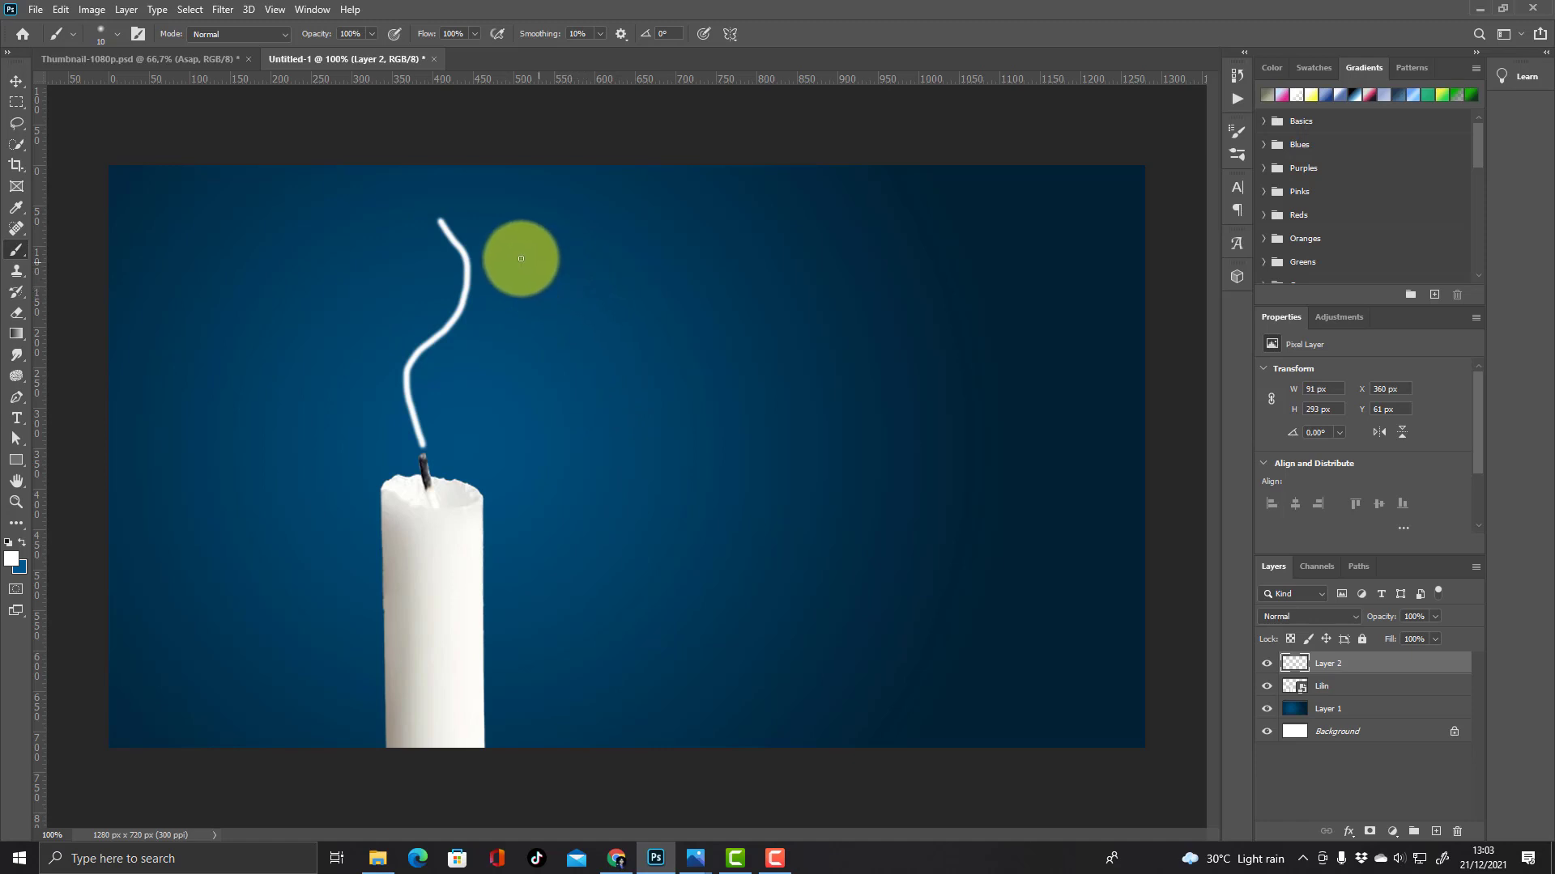
- Start a Path Blur on the smoke layer and run its blur path from the wick to the smoke's upper end
left_click(225, 11)
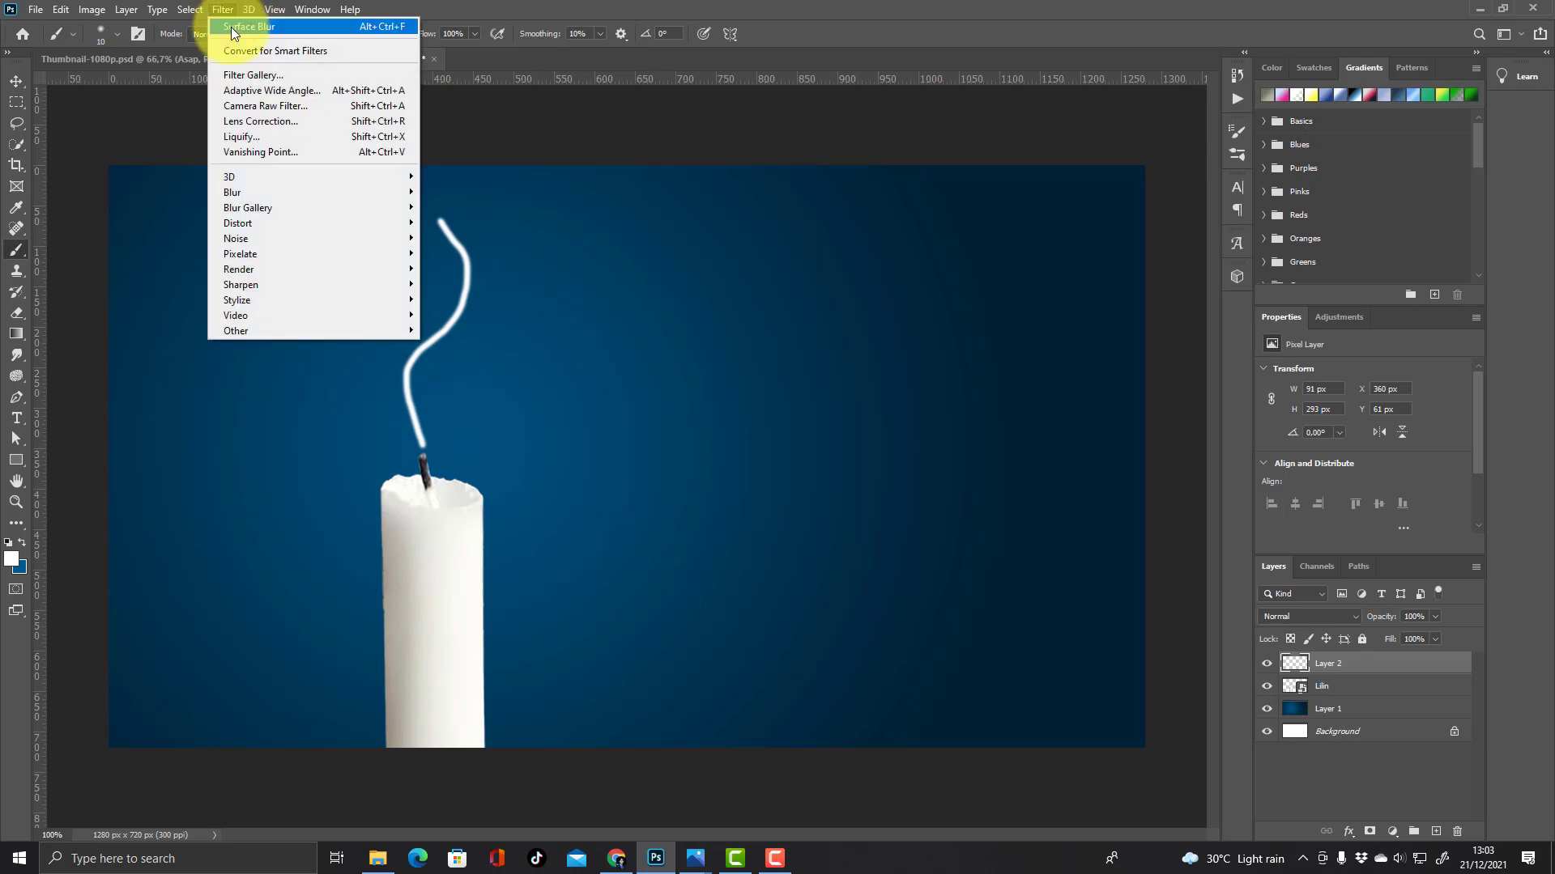
mouse_move(283, 211)
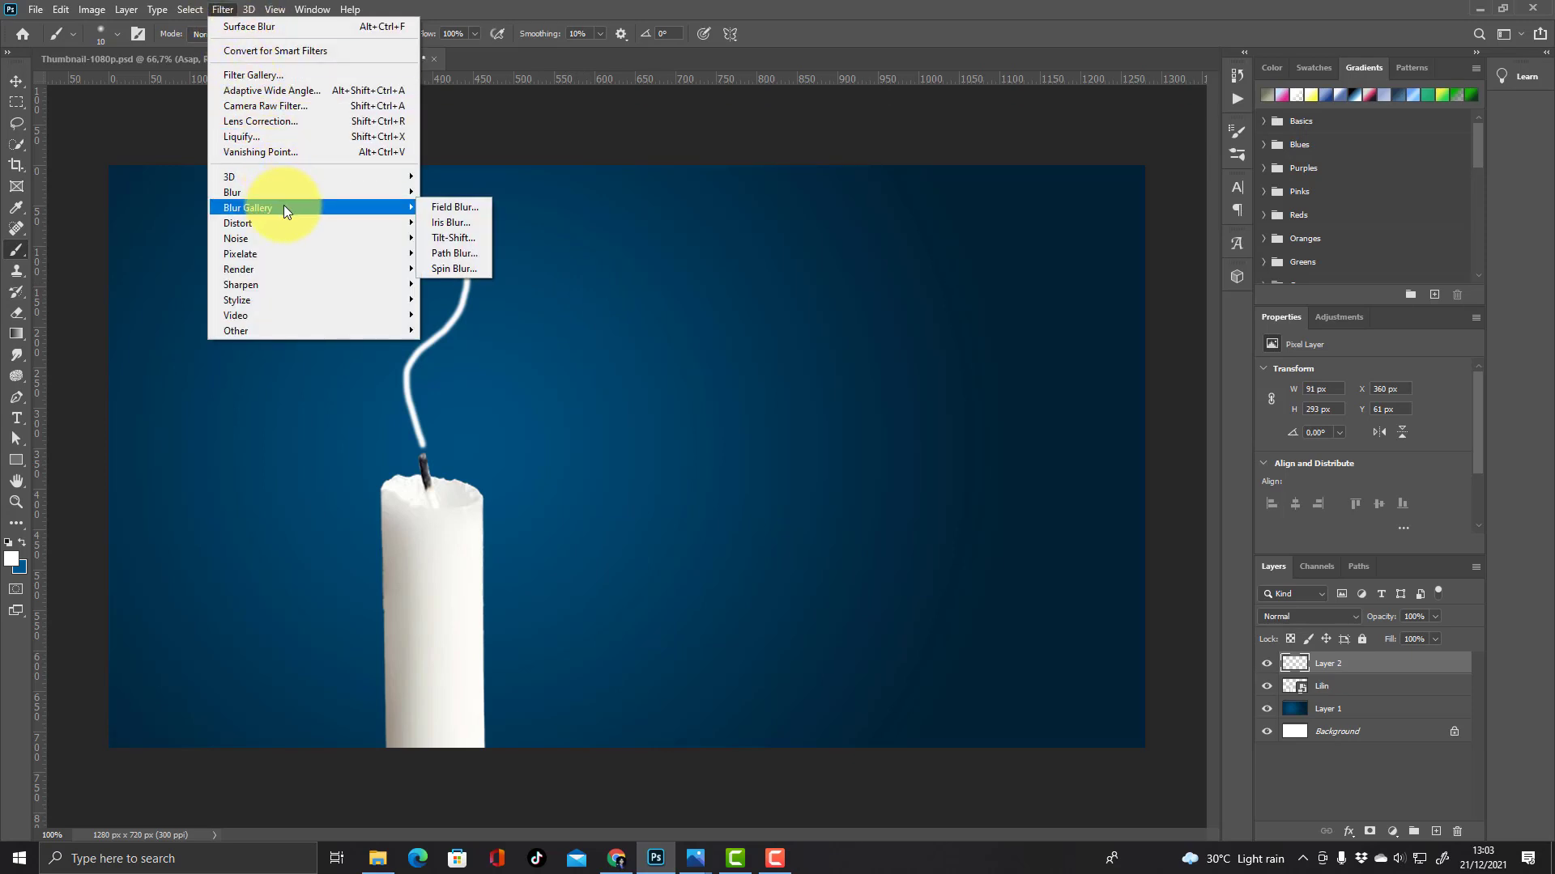
left_click(480, 254)
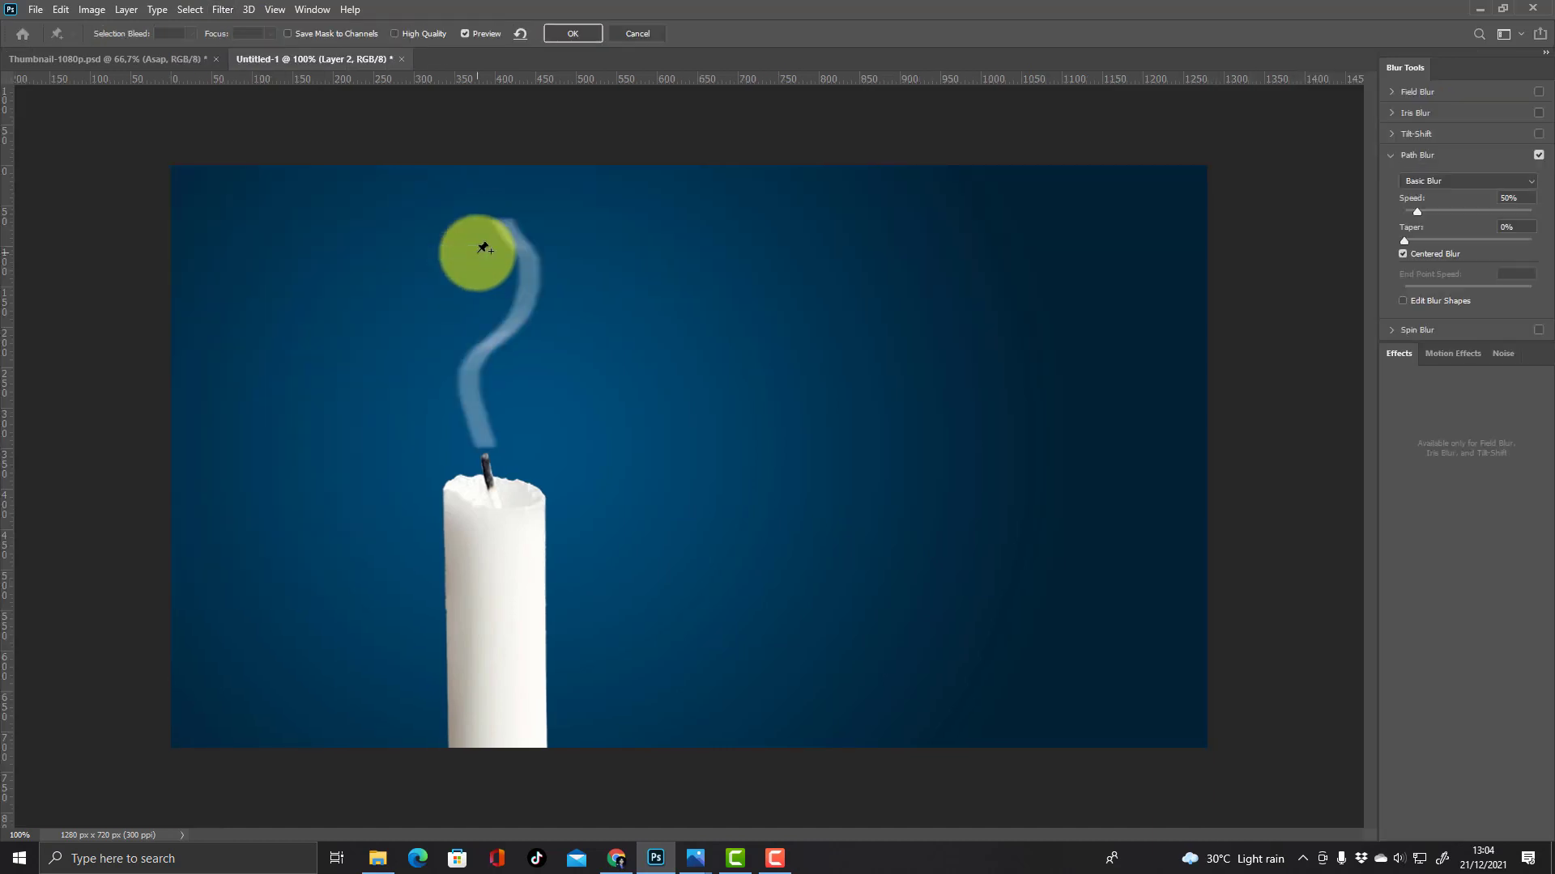
left_click(485, 442)
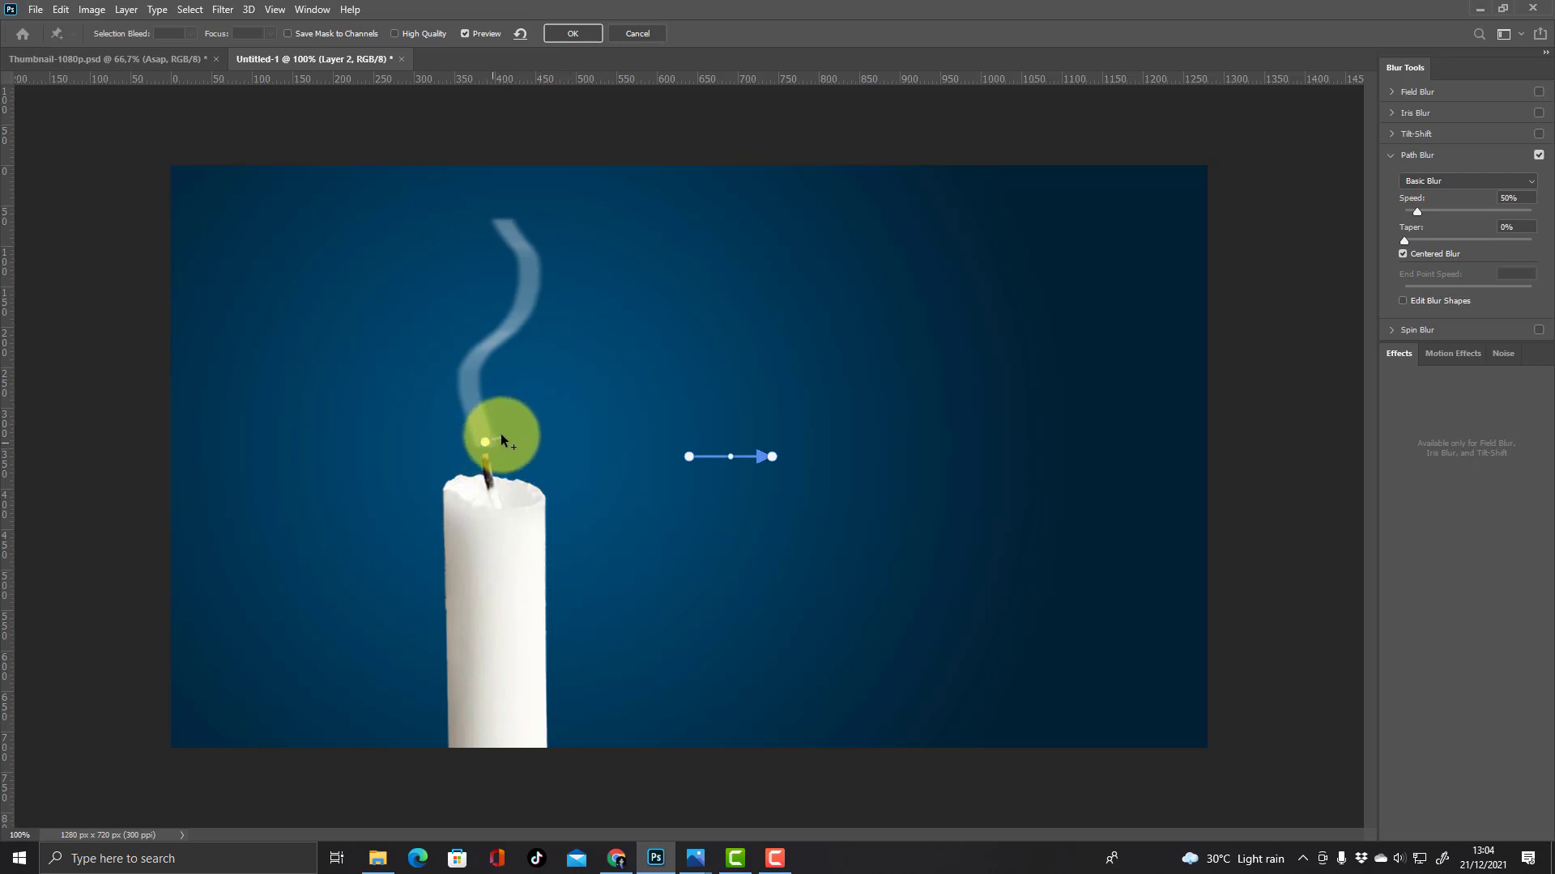
key("Escape")
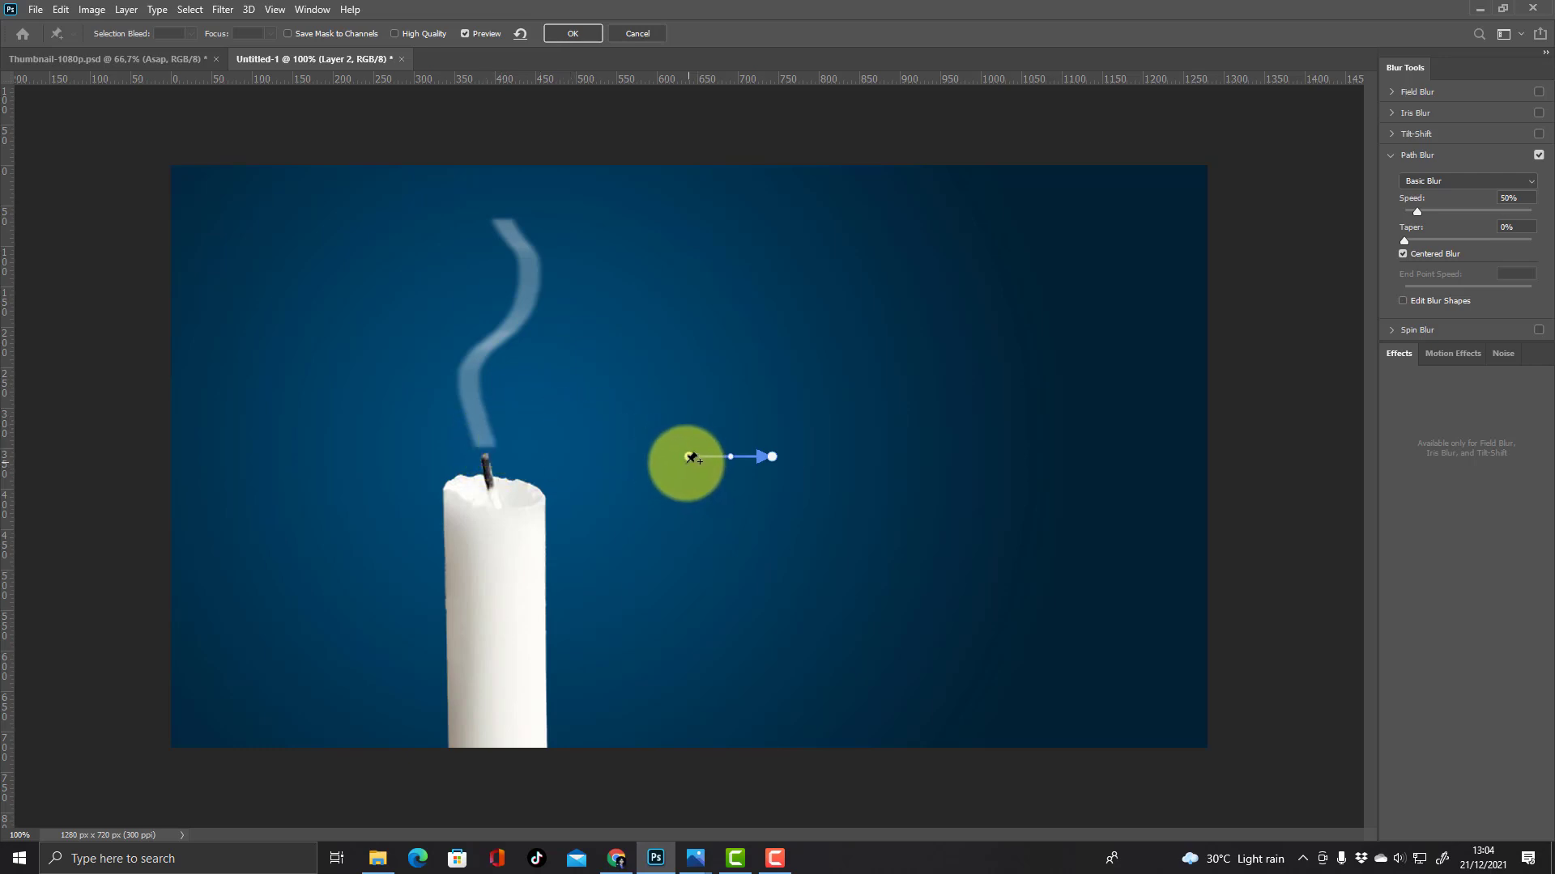
left_click_drag(690, 458, 480, 442)
left_click_drag(771, 456, 507, 229)
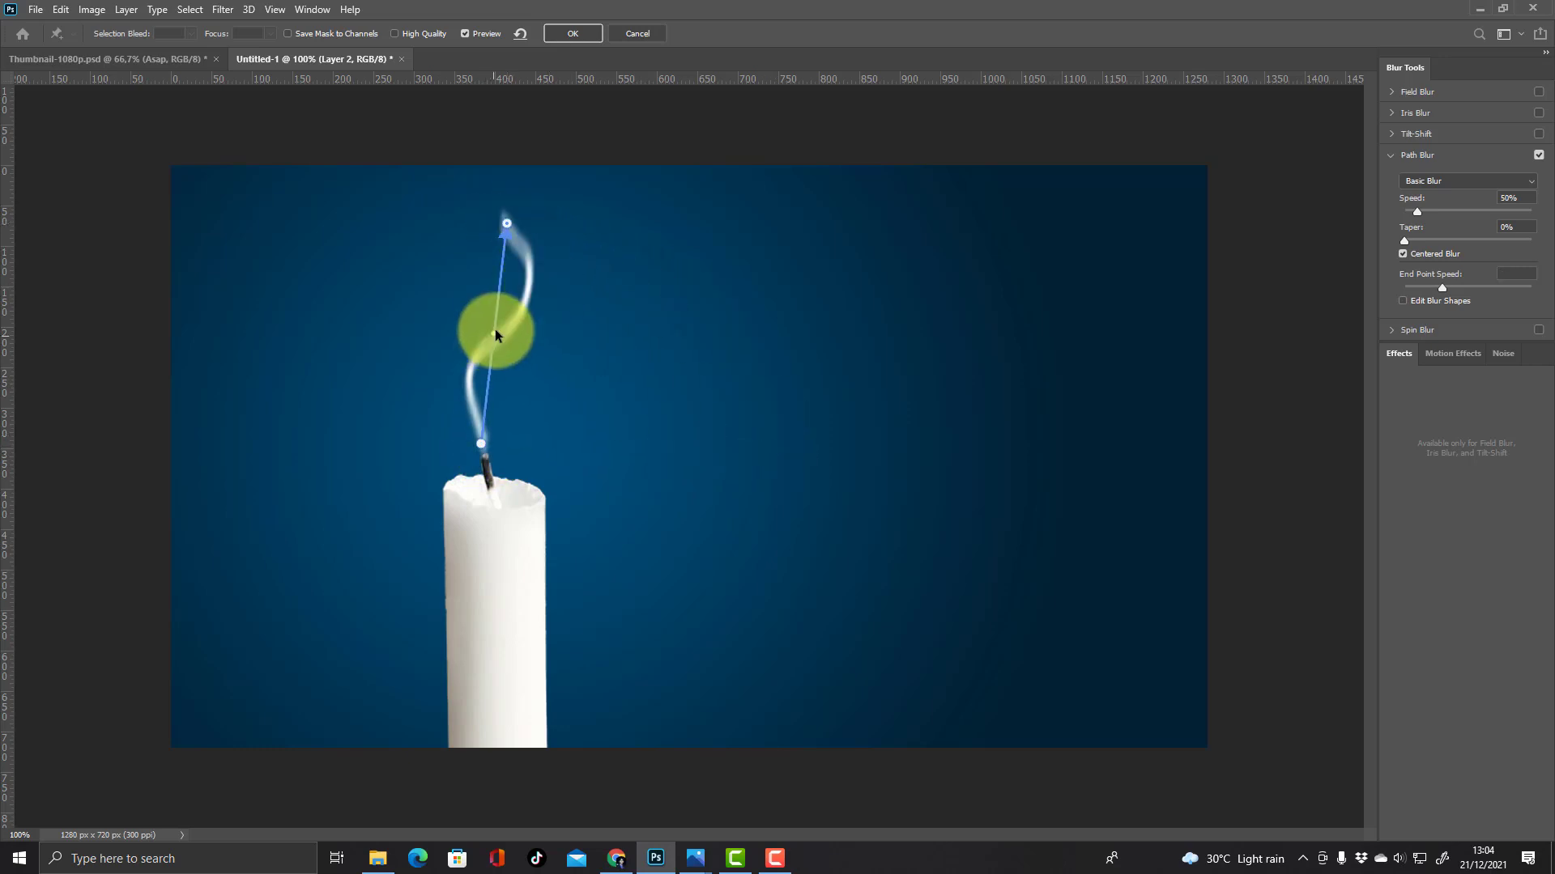
- Bend the blur path along both curves of the smoke line and extend its end point slightly past the smoke's tip
left_click_drag(494, 332, 532, 280)
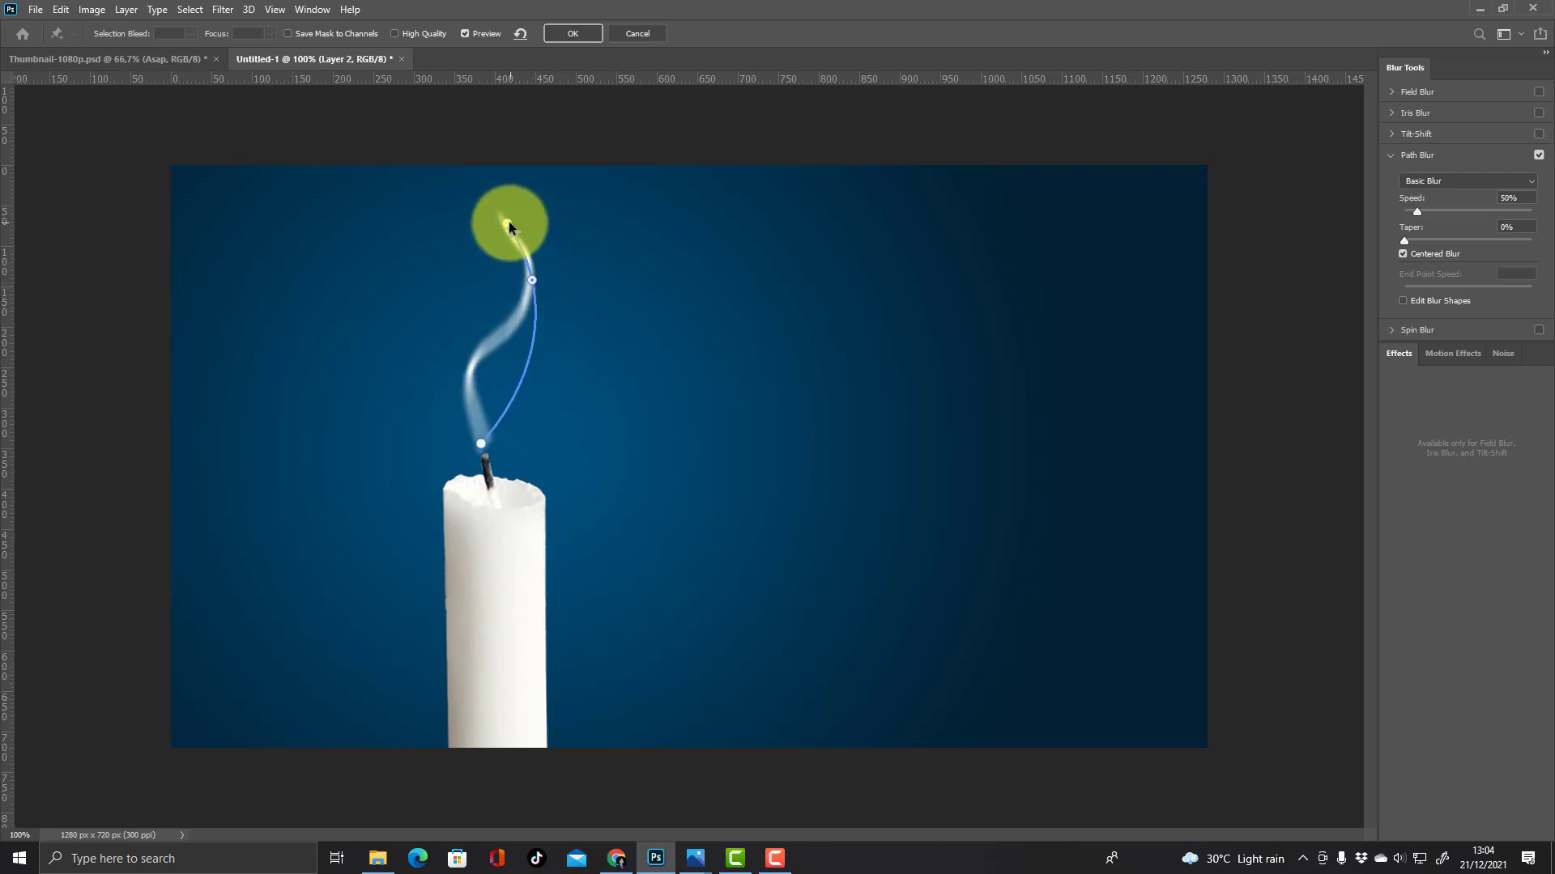
left_click_drag(510, 226, 503, 213)
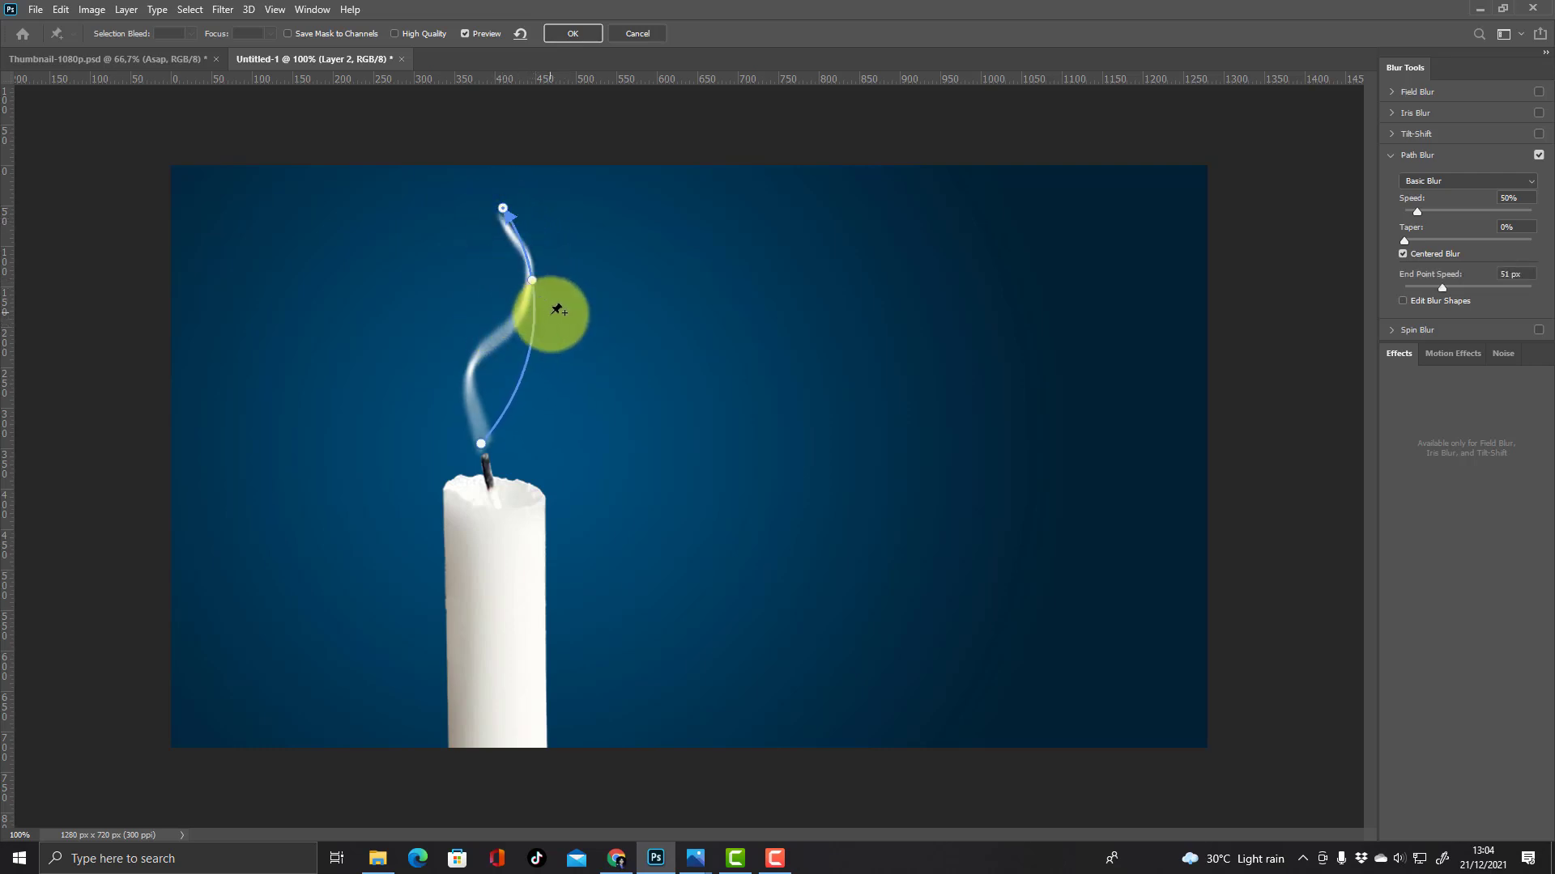
left_click(518, 382)
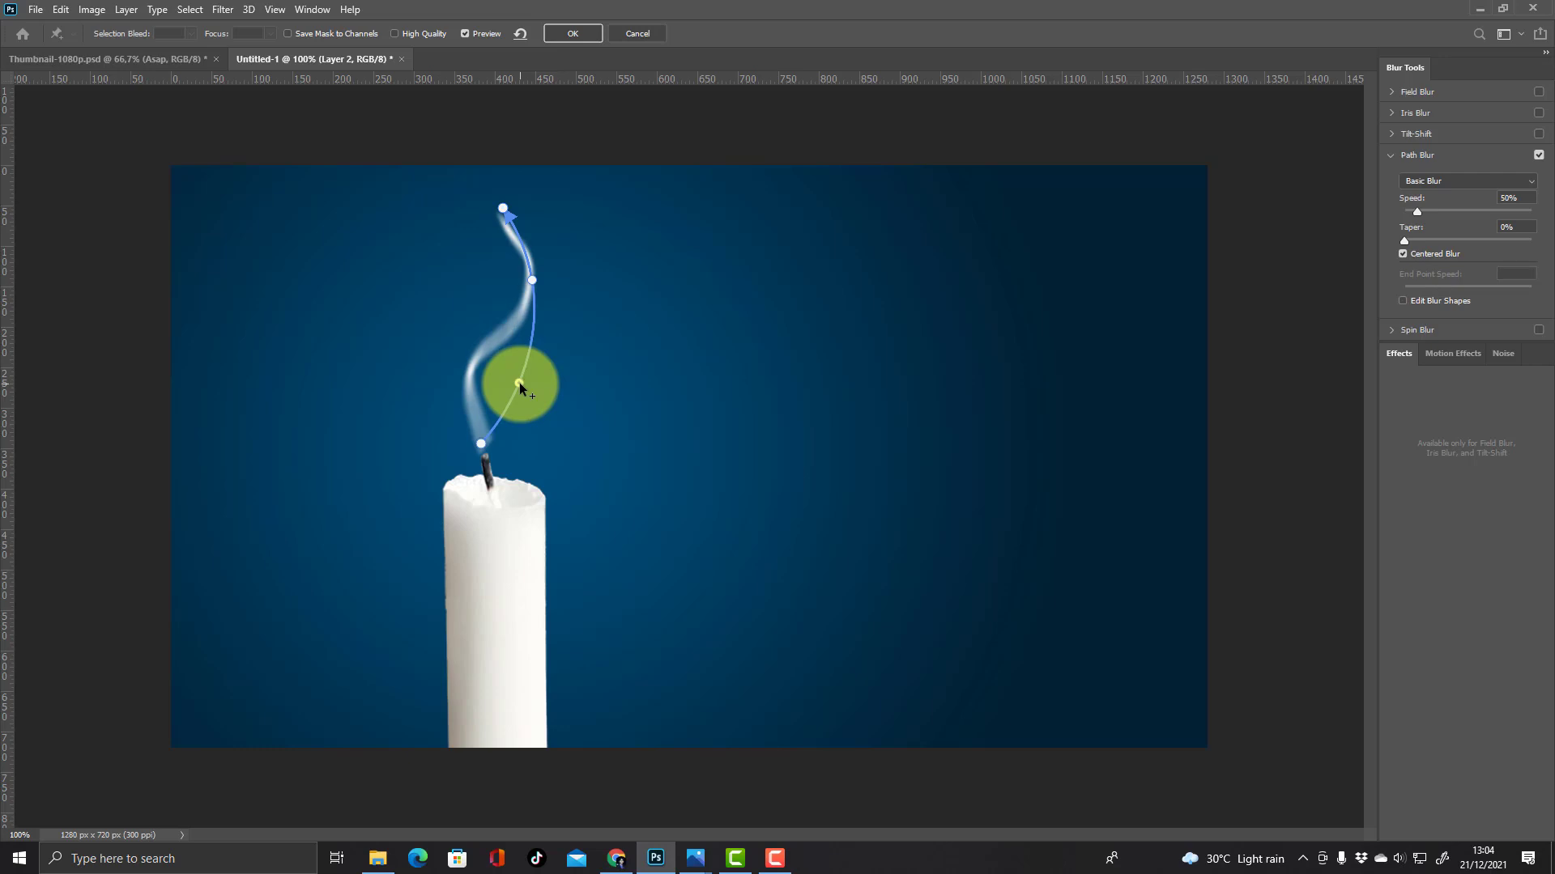
left_click_drag(519, 382, 454, 375)
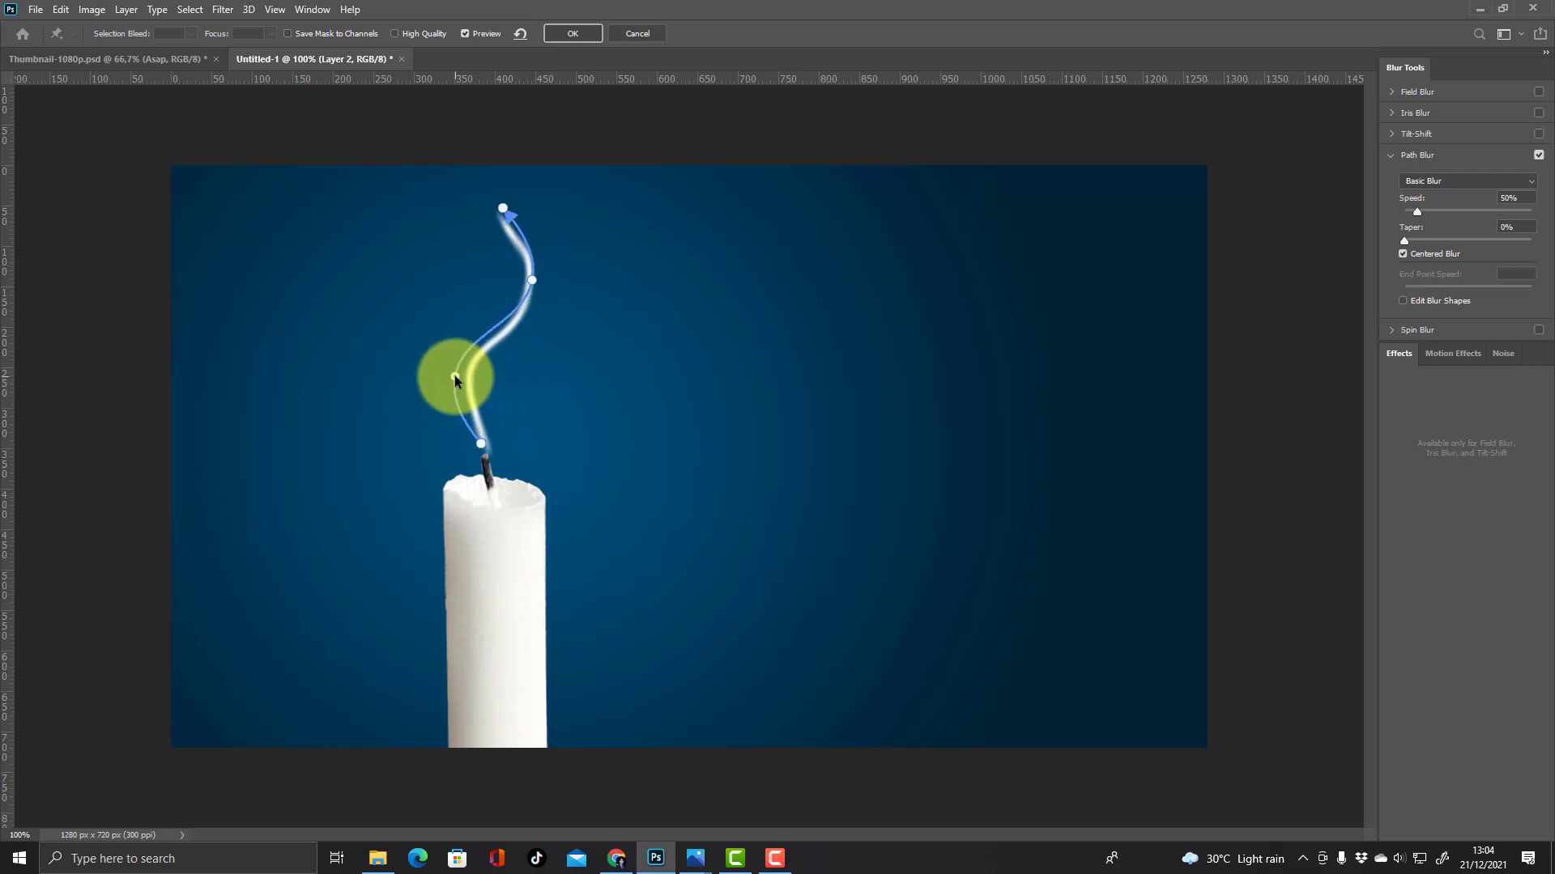
left_click_drag(502, 208, 496, 208)
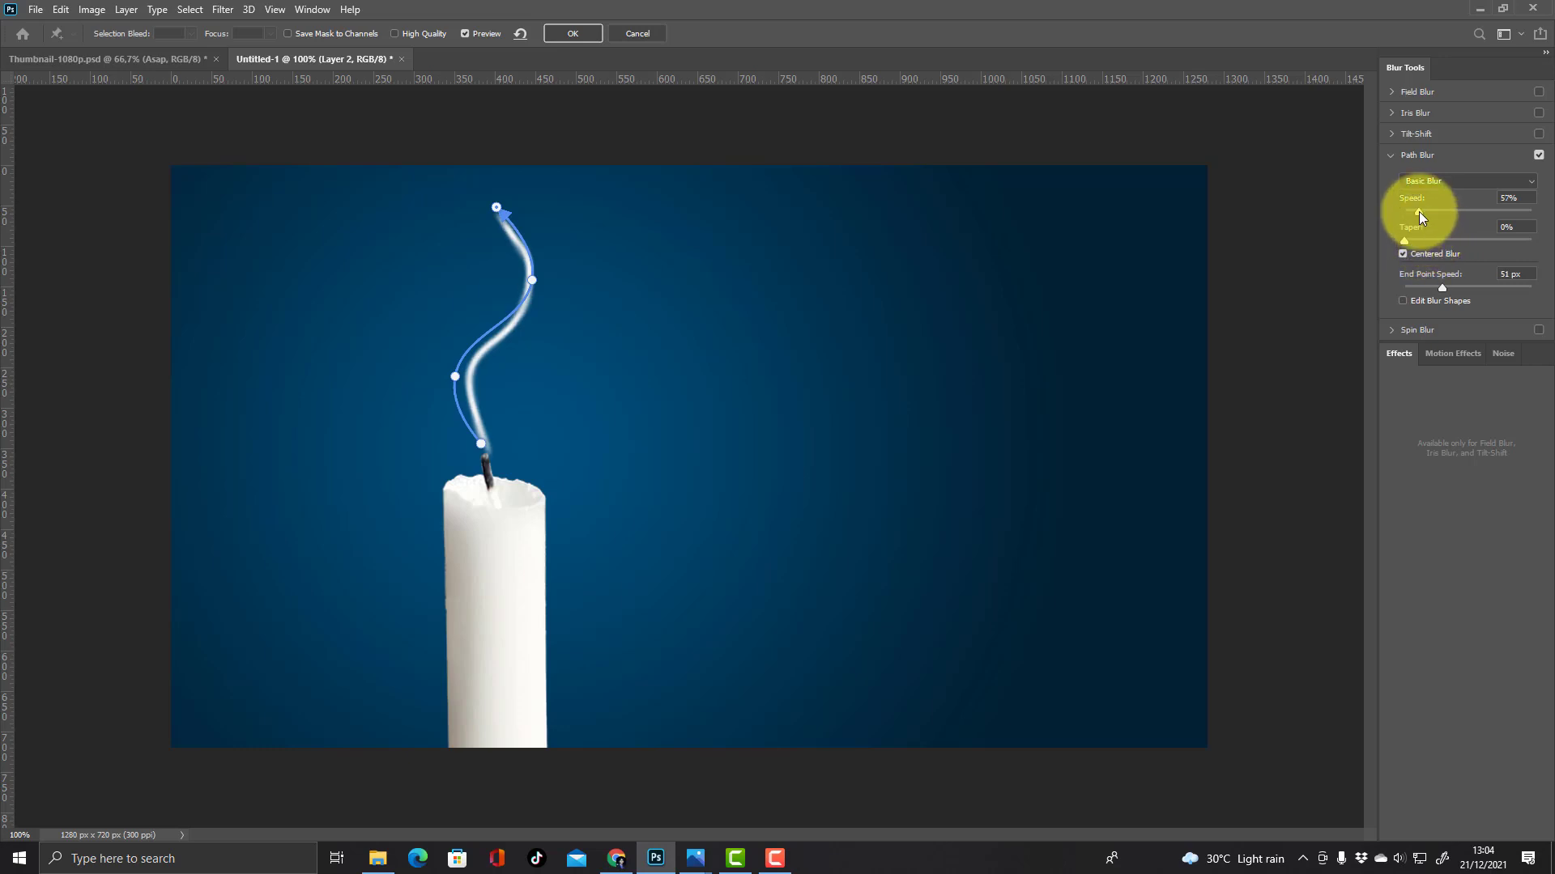
- Set the Path Blur speed to 350% and the taper to 15%
left_click_drag(1419, 212, 1493, 218)
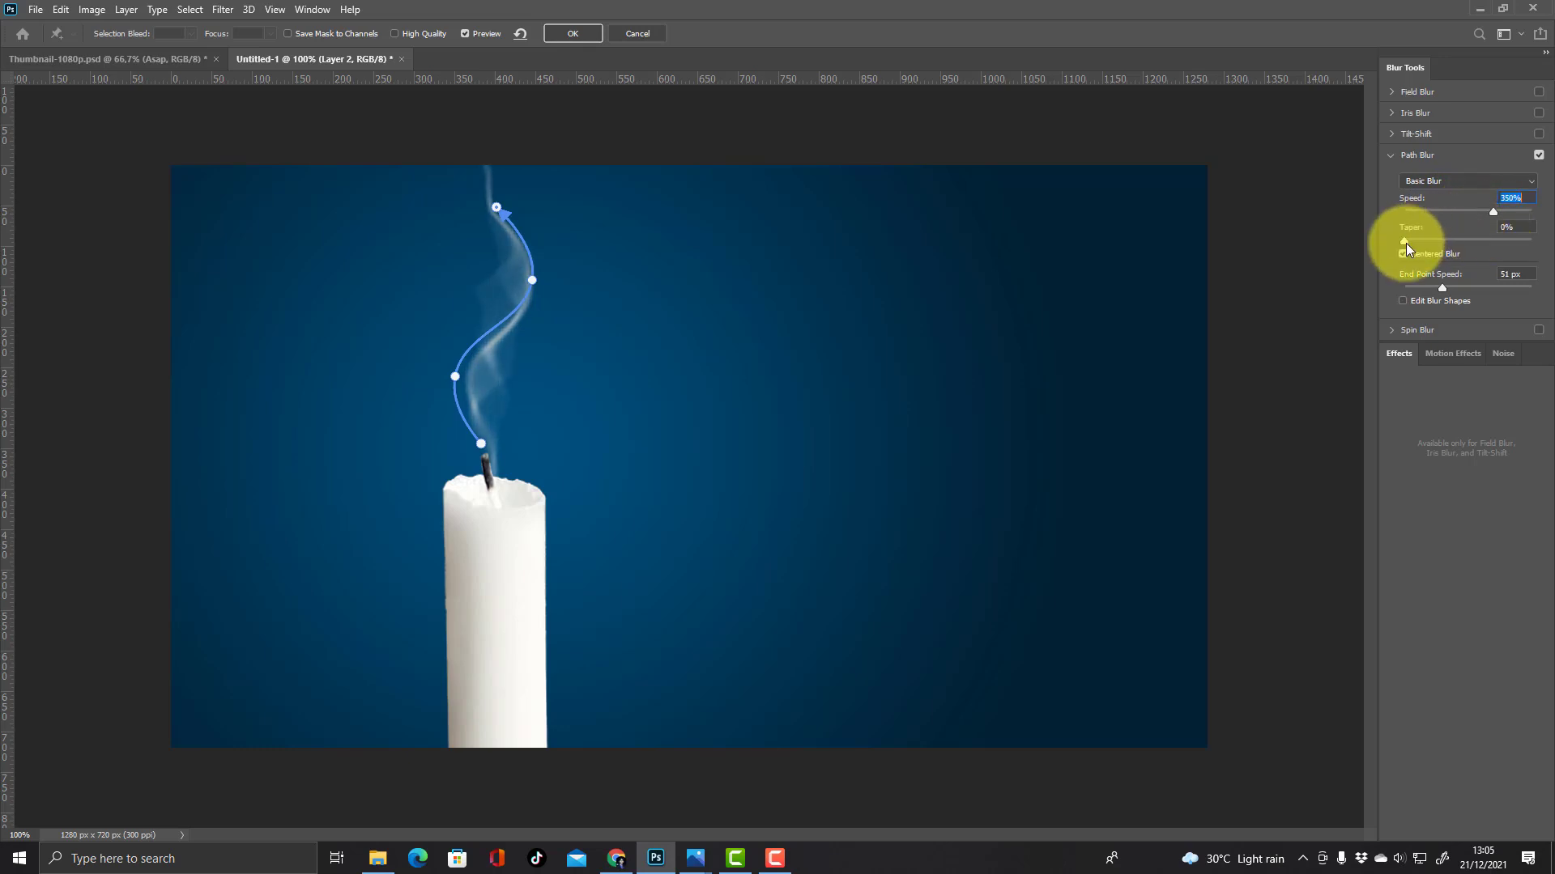
left_click_drag(1407, 245, 1405, 242)
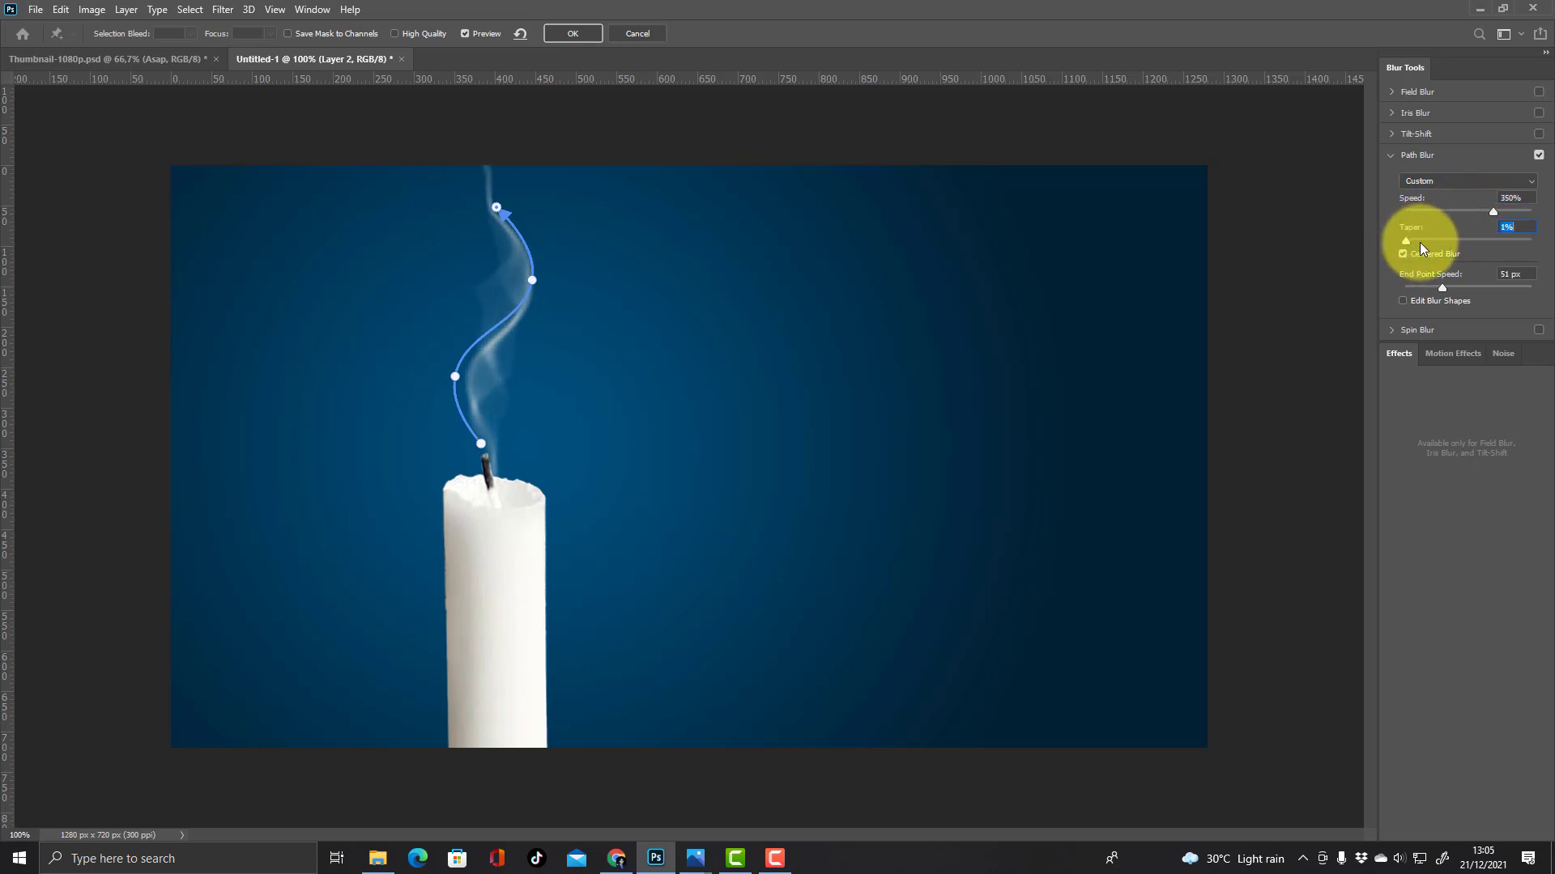
key("Up")
left_click_drag(1407, 245, 1444, 244)
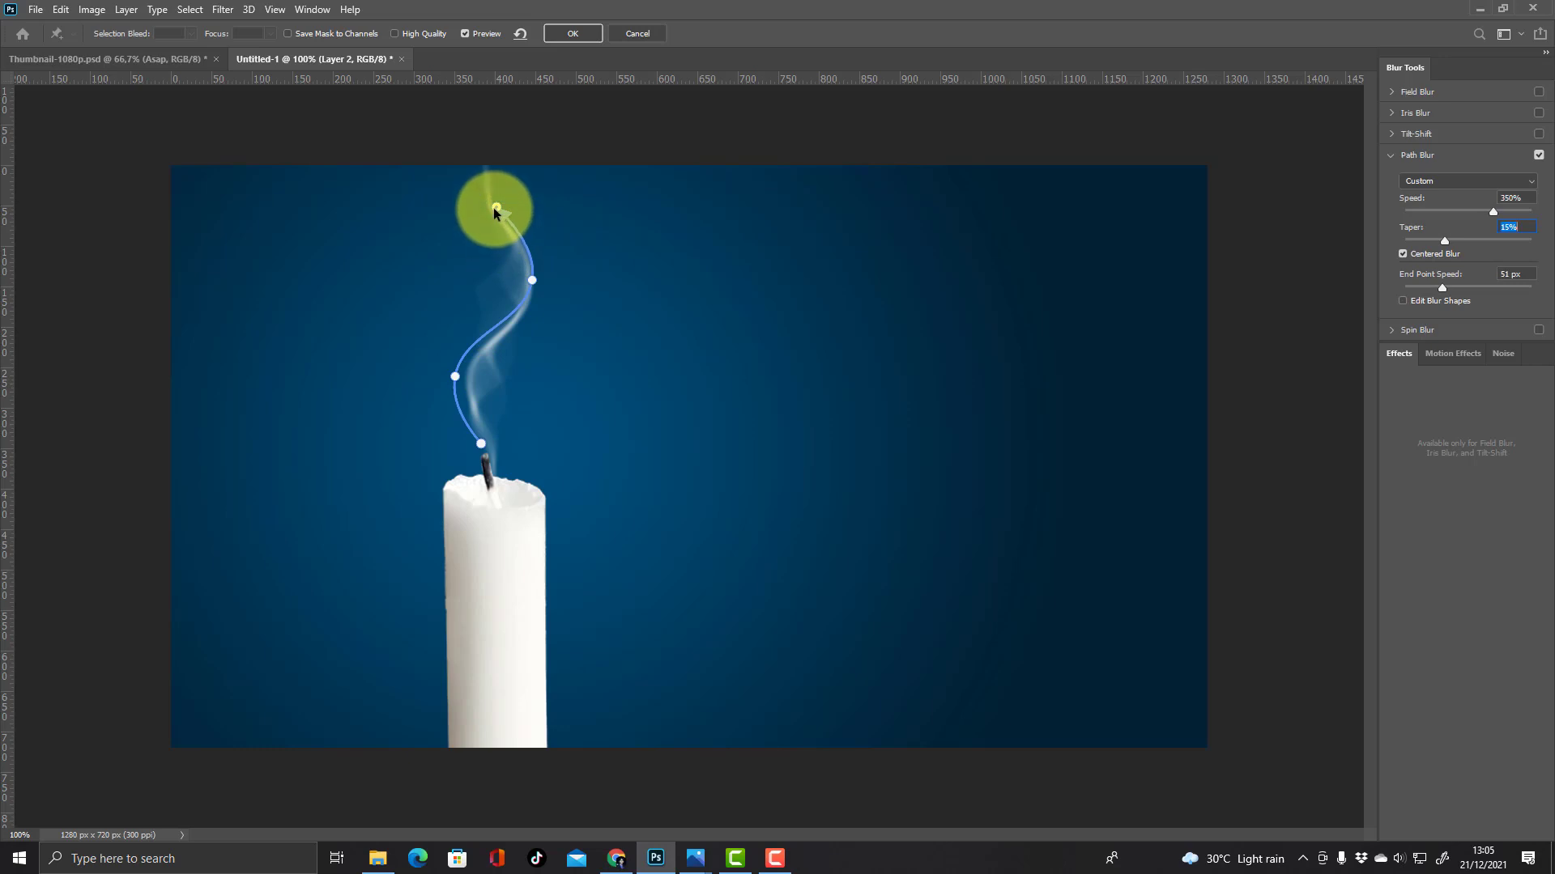
- Reshape the blur path so its upper end stops lower beside the smoke and its lower bend swings right, and apply the Path Blur
left_click_drag(496, 208, 484, 244)
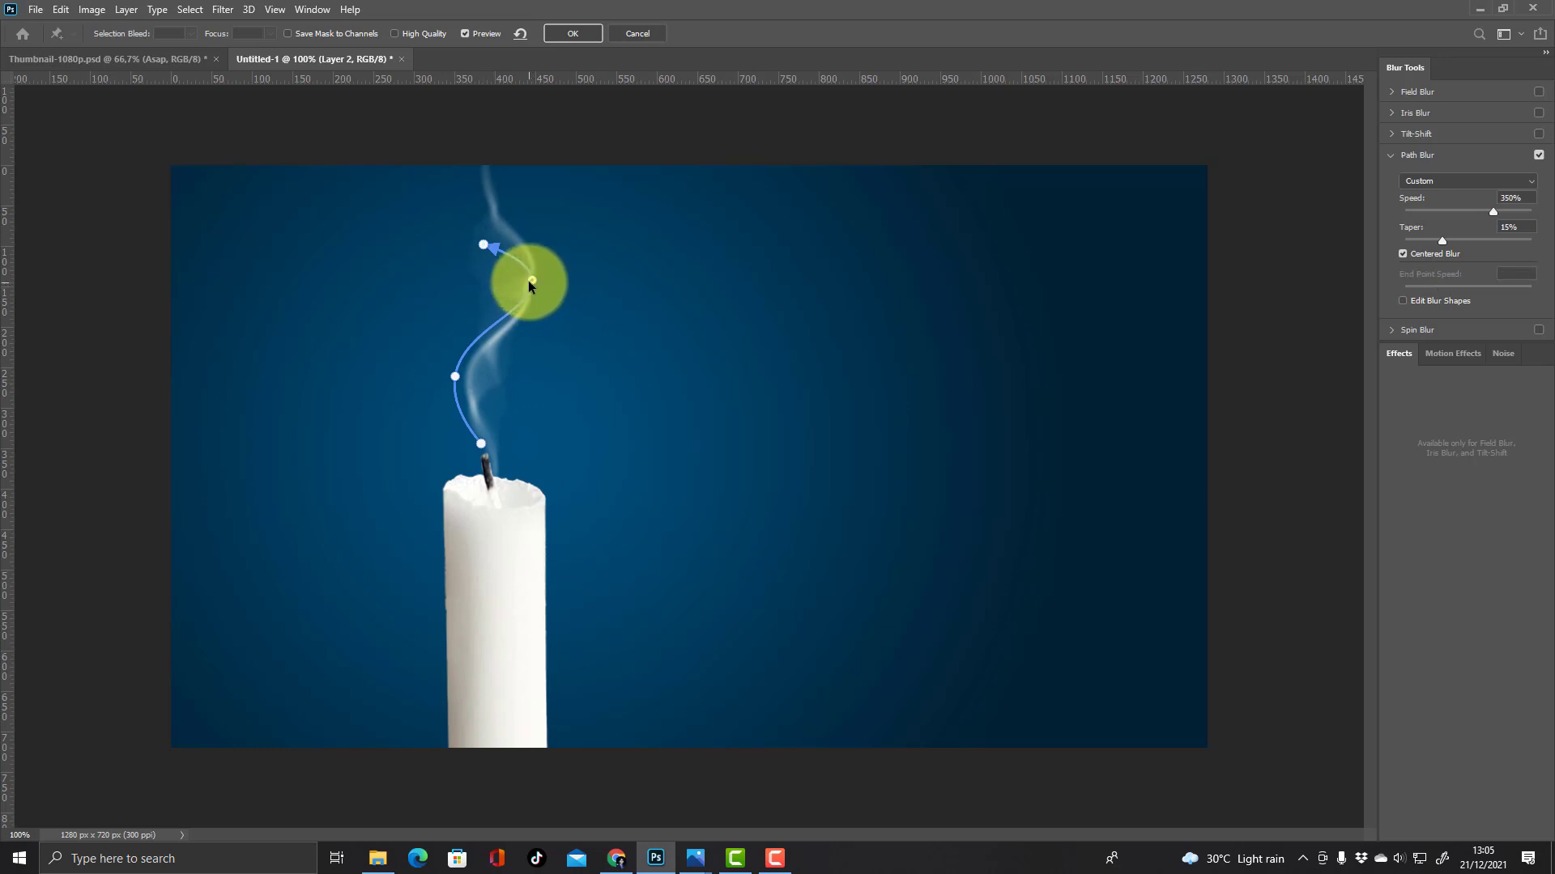
left_click_drag(532, 280, 504, 267)
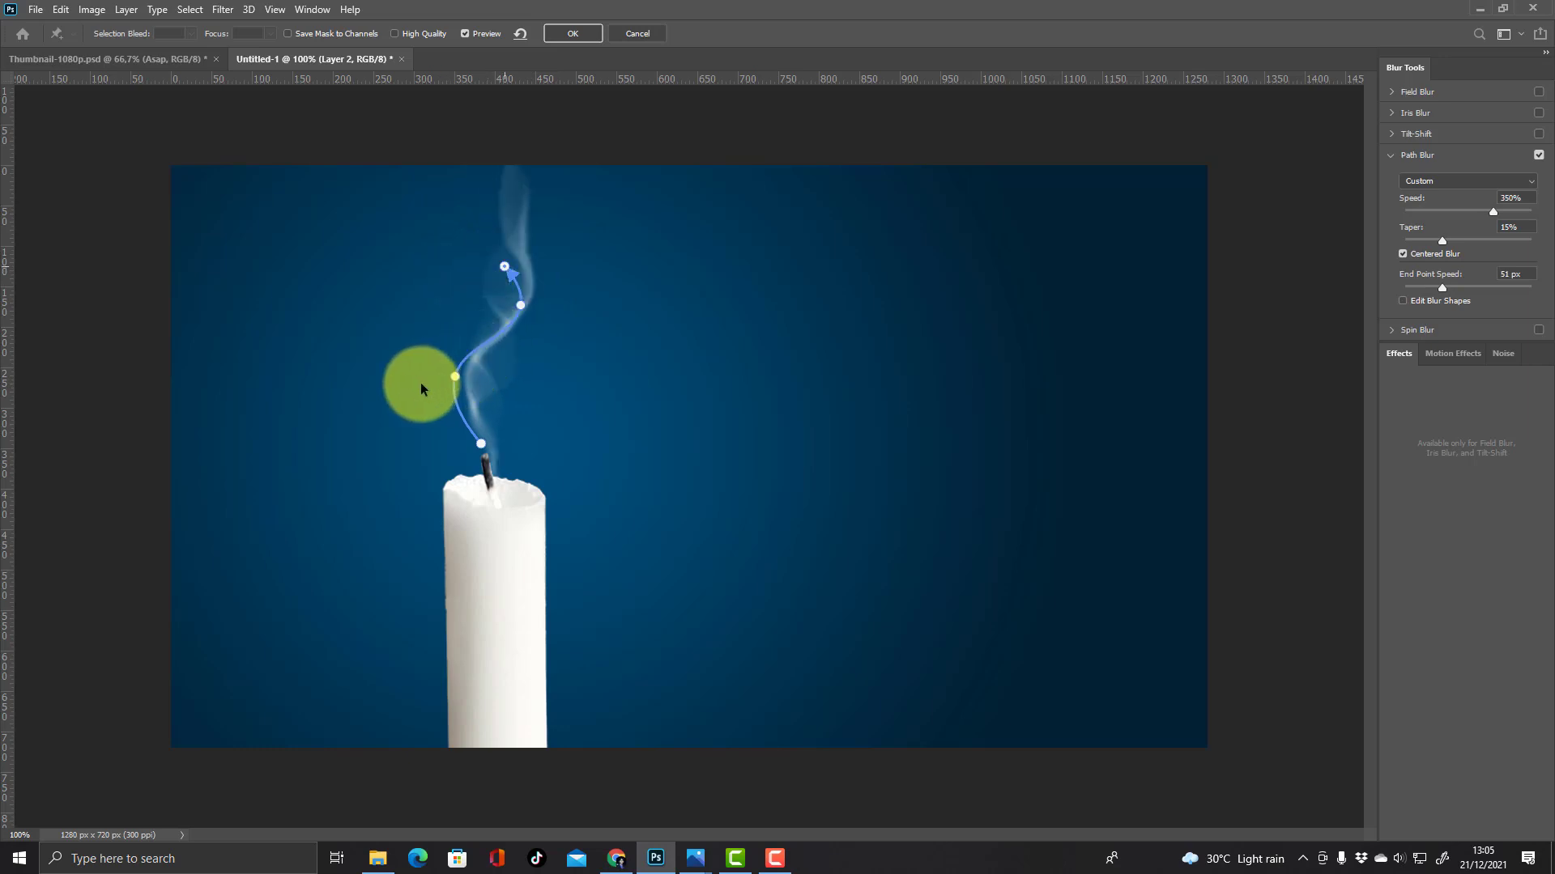
left_click_drag(420, 382, 421, 382)
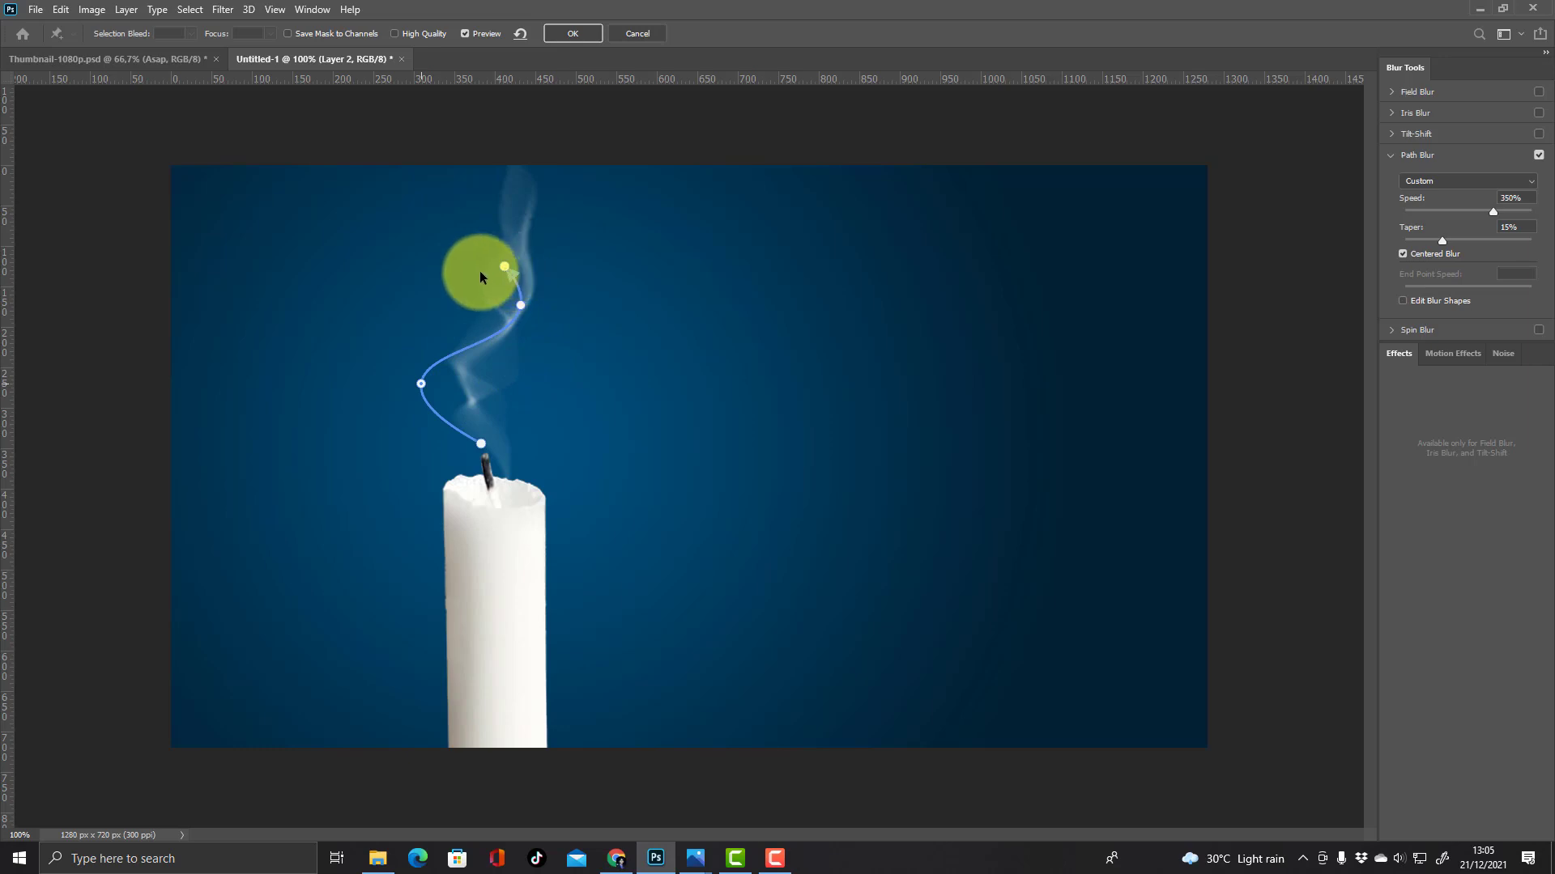
left_click_drag(503, 266, 480, 273)
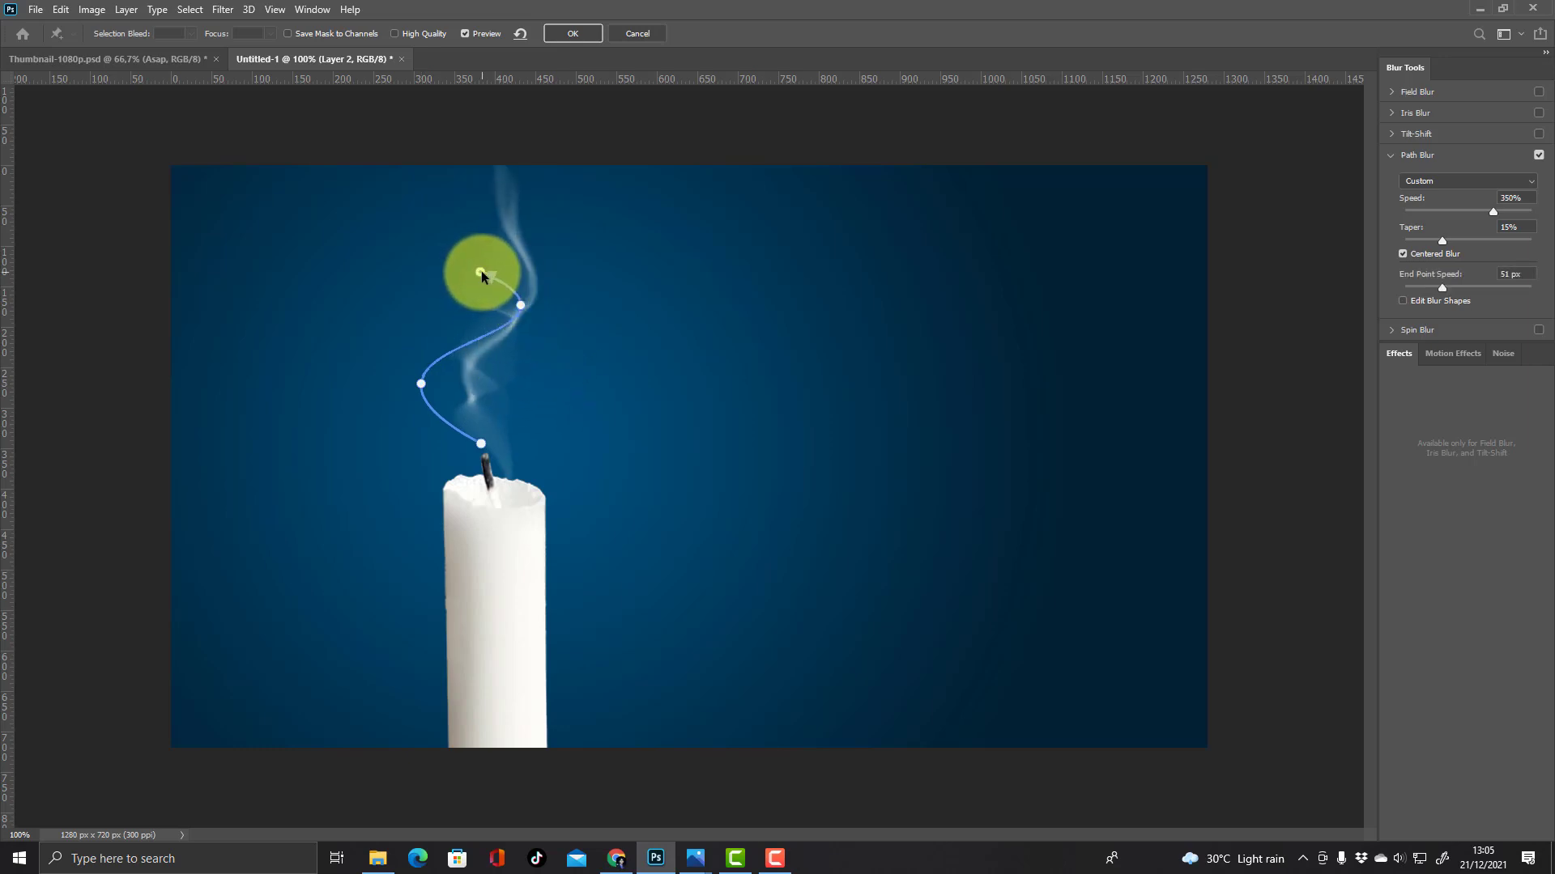
left_click_drag(480, 272, 472, 258)
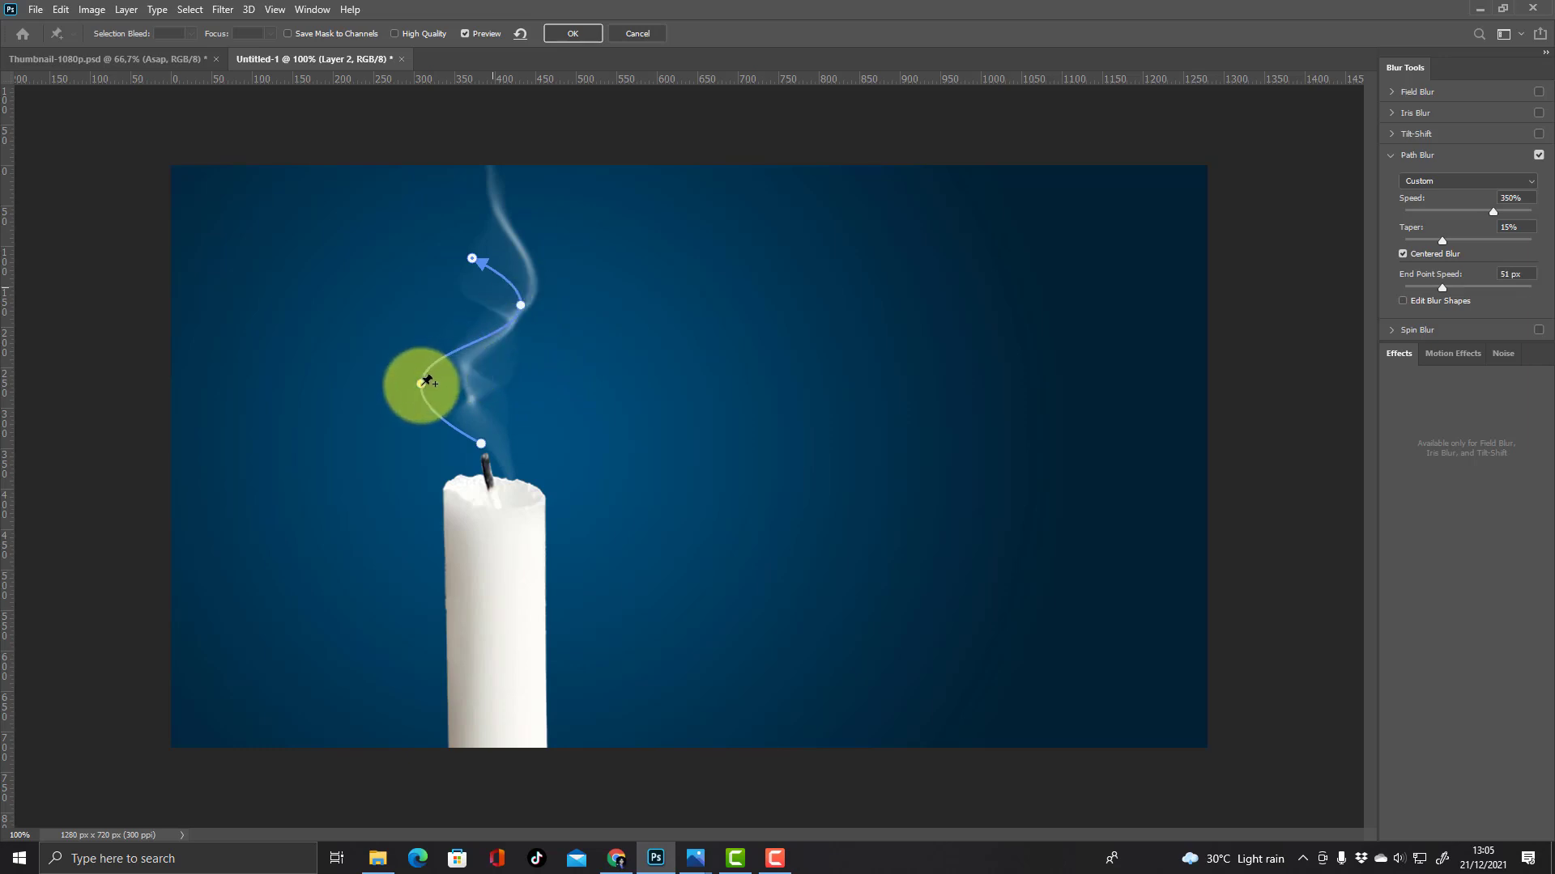
left_click_drag(420, 384, 491, 374)
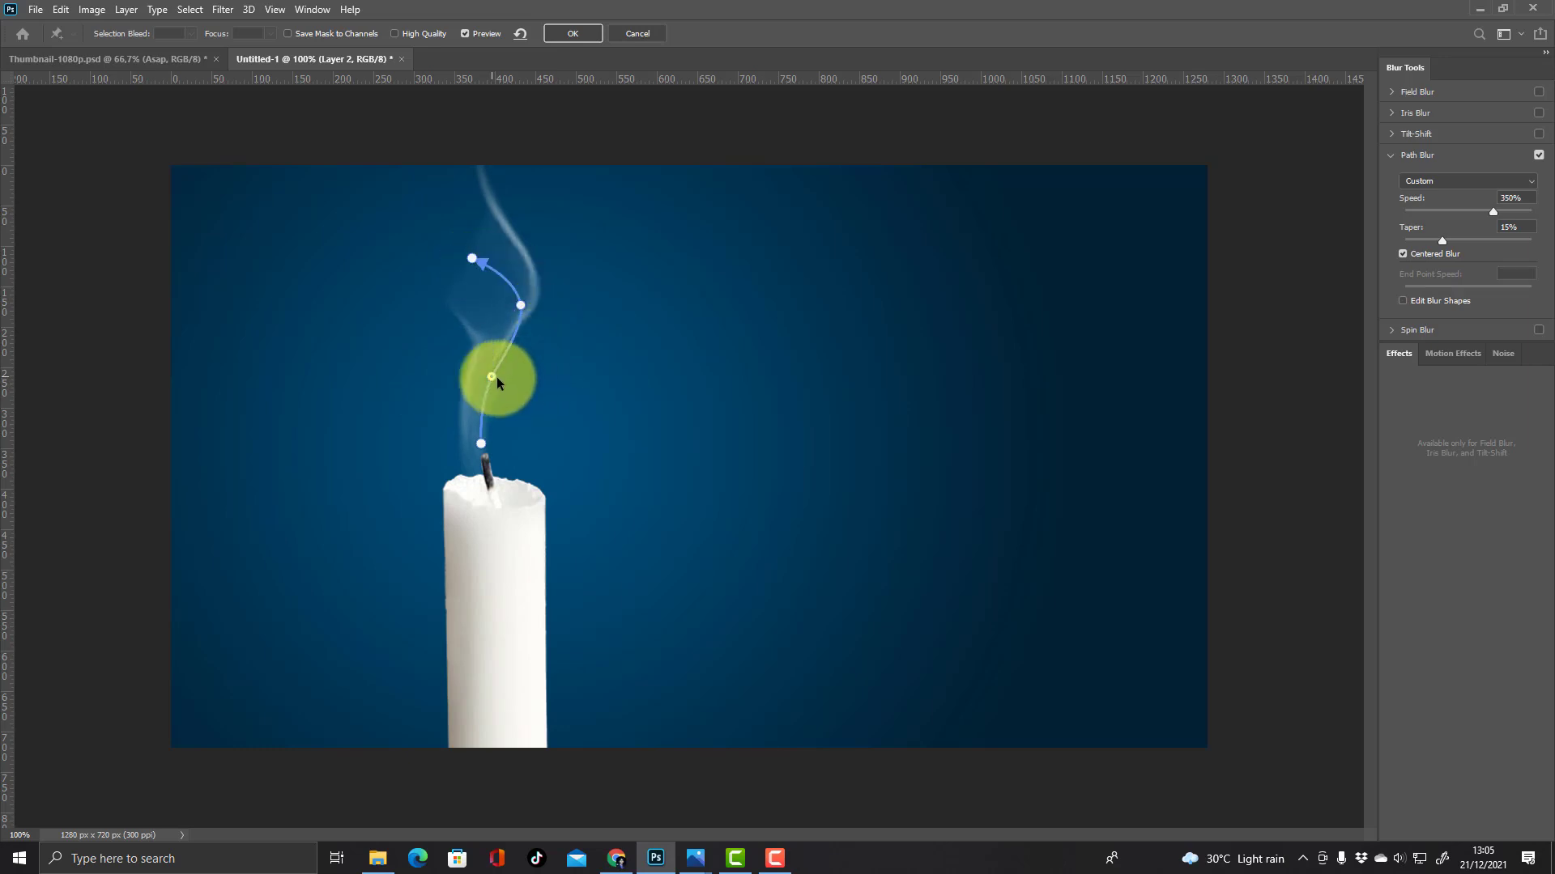
left_click_drag(501, 379, 503, 378)
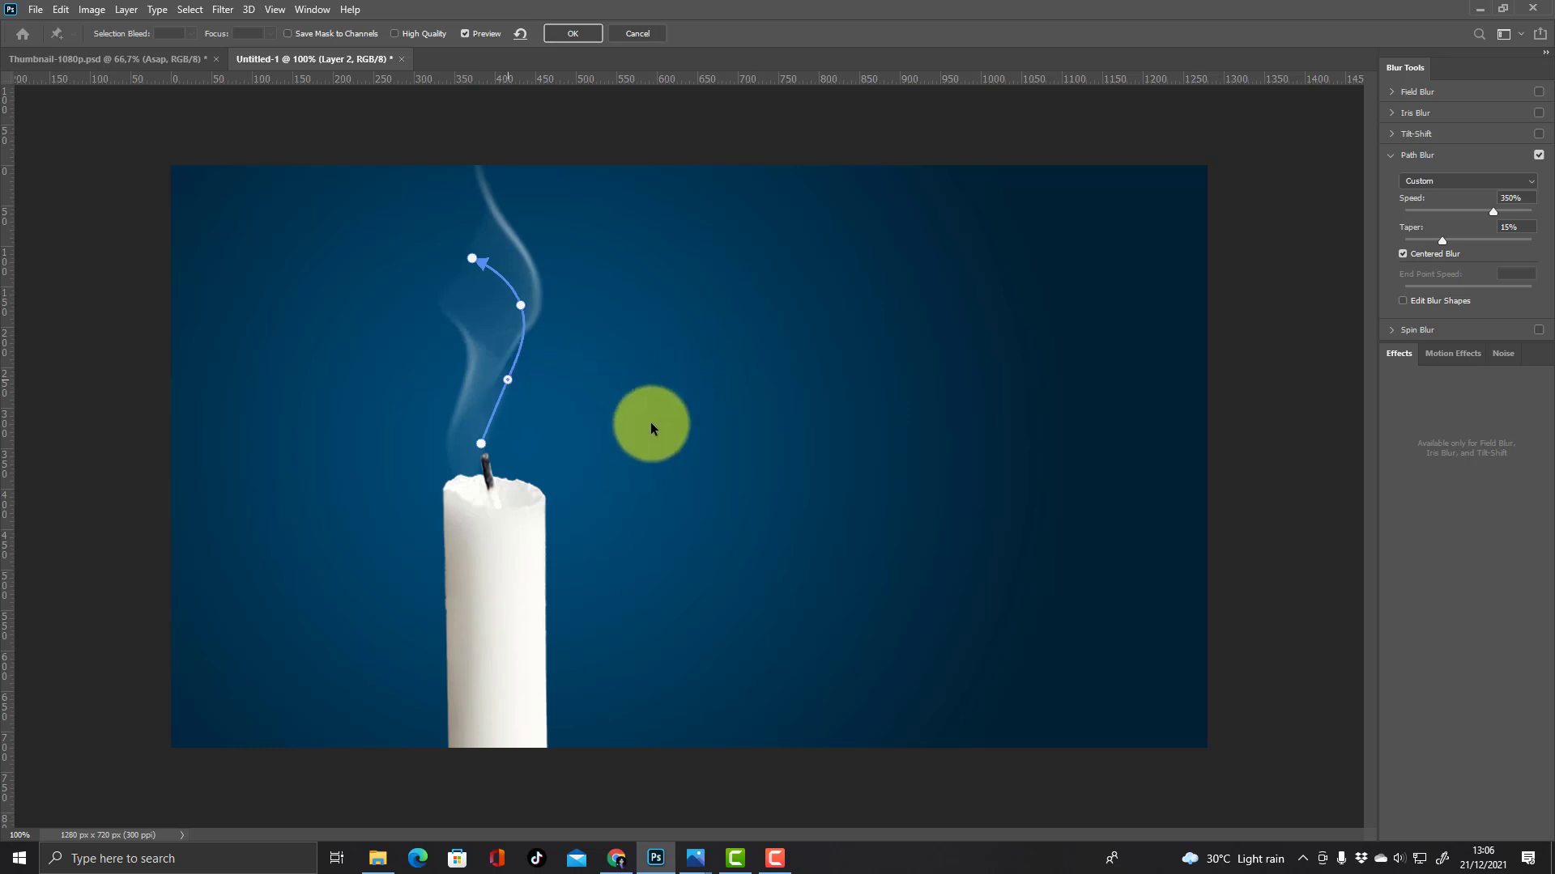
left_click(587, 34)
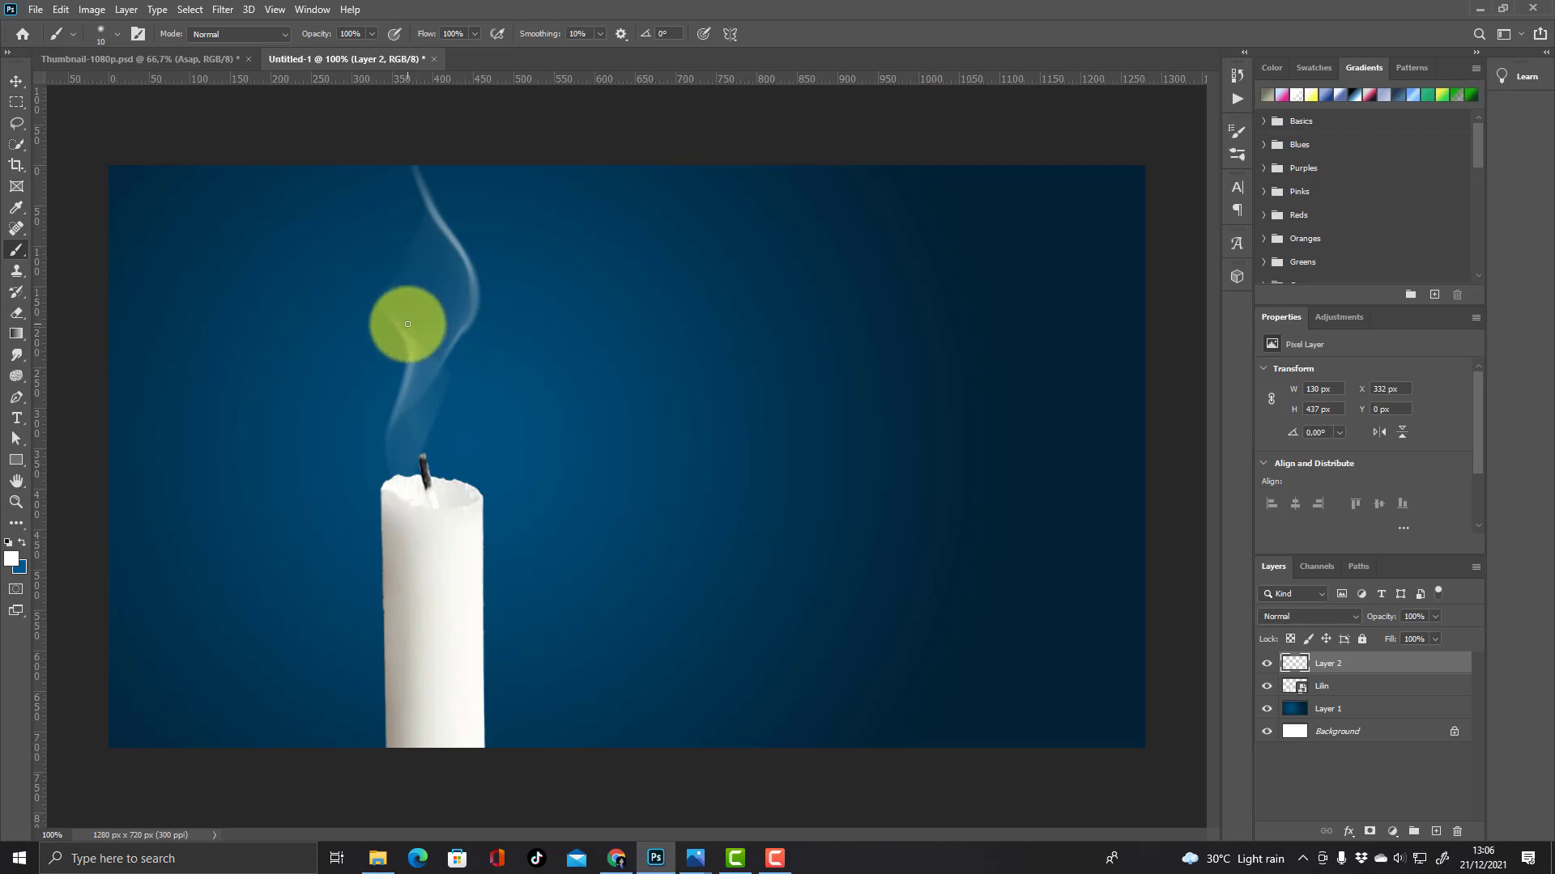
- Scale the blurred smoke to about 75% in width and height and place it so it rises from the wick
key("ctrl+t")
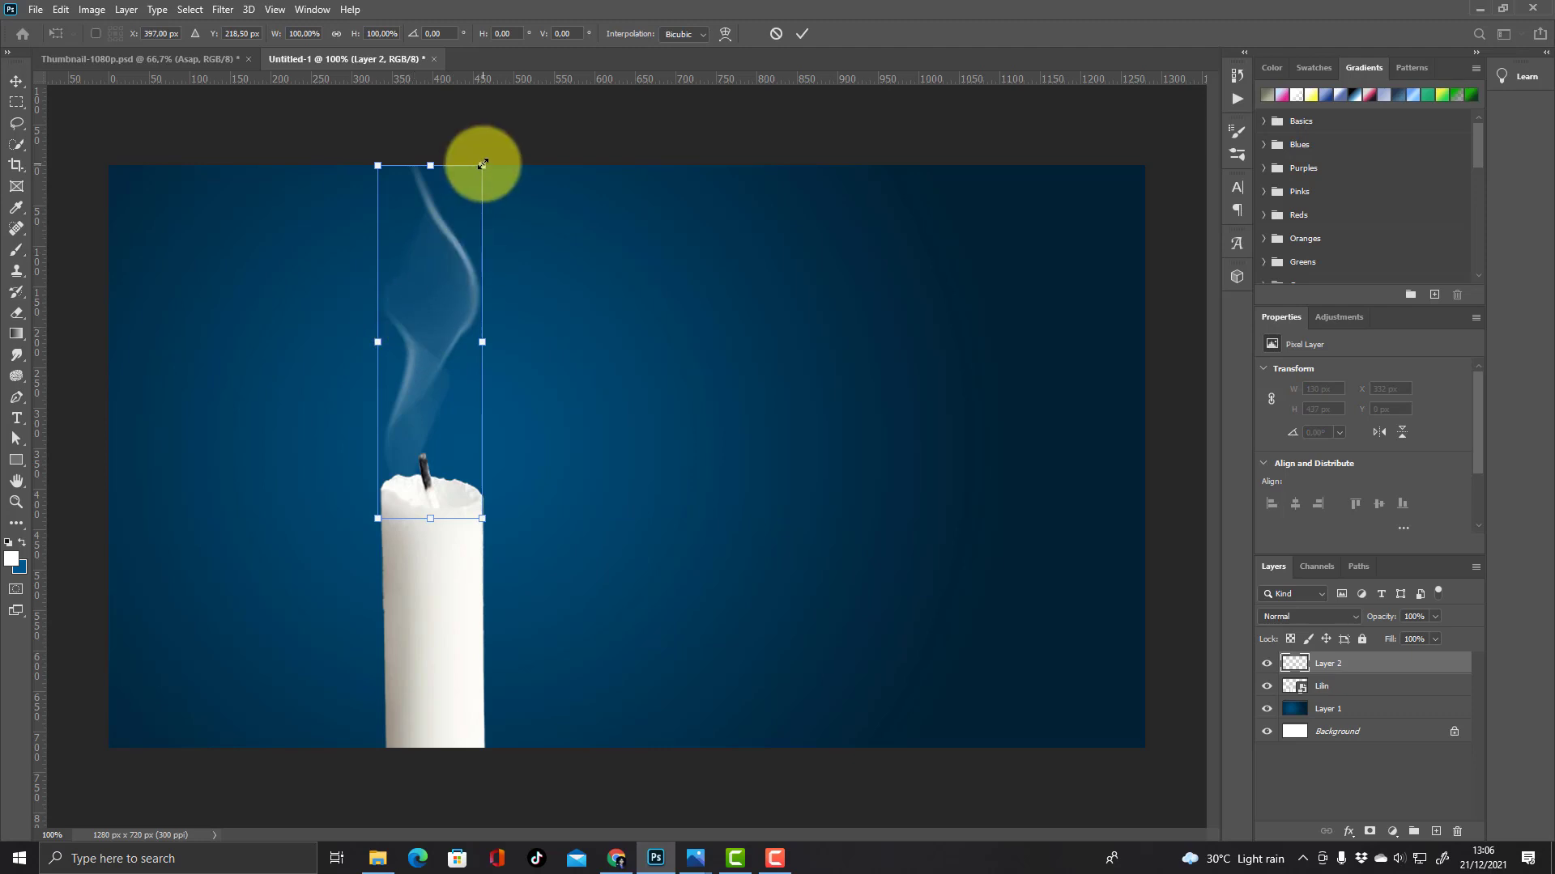
left_click_drag(482, 166, 462, 235)
left_click_drag(440, 321, 443, 322)
left_click_drag(465, 237, 496, 222)
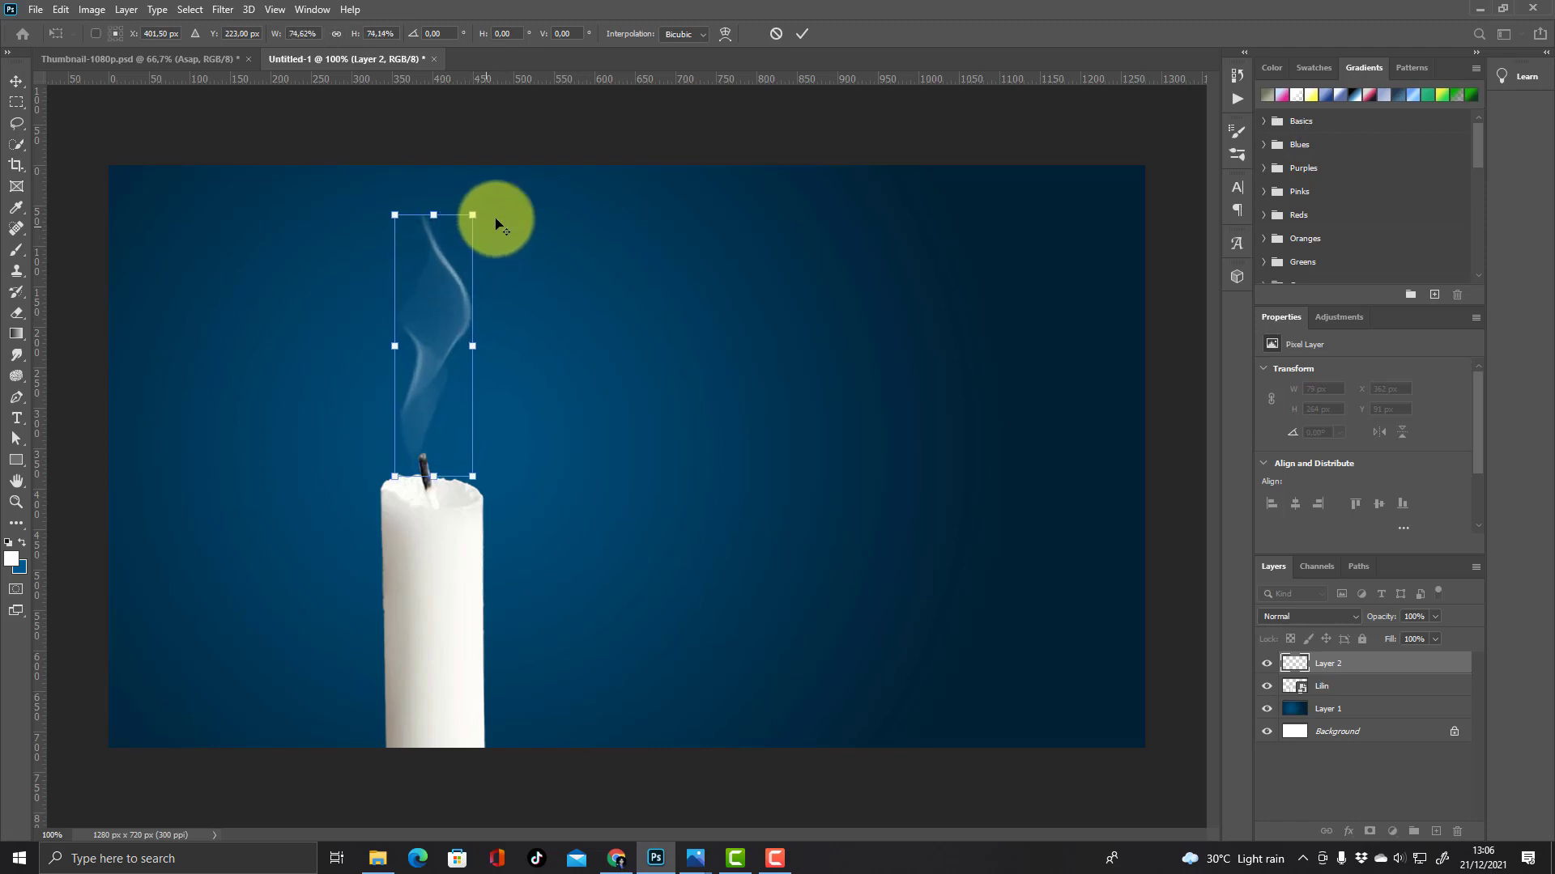
left_click_drag(436, 348, 436, 354)
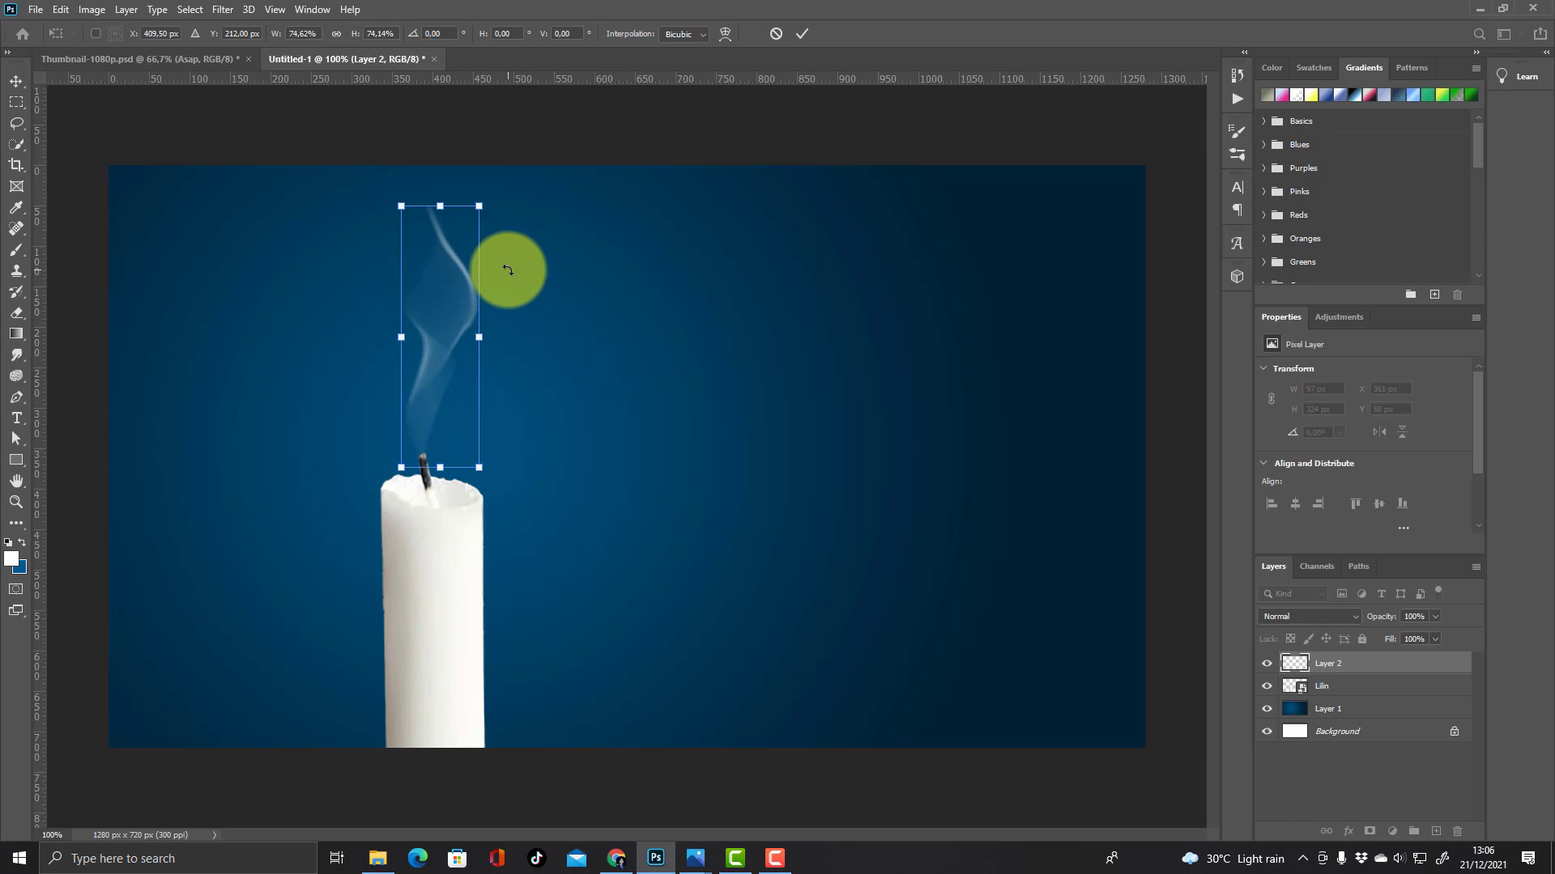
key("Return")
- On a new layer, paint a second wavy white smoke line about 63 x 300 px upward from the wick with an 8 px soft round brush
key("b")
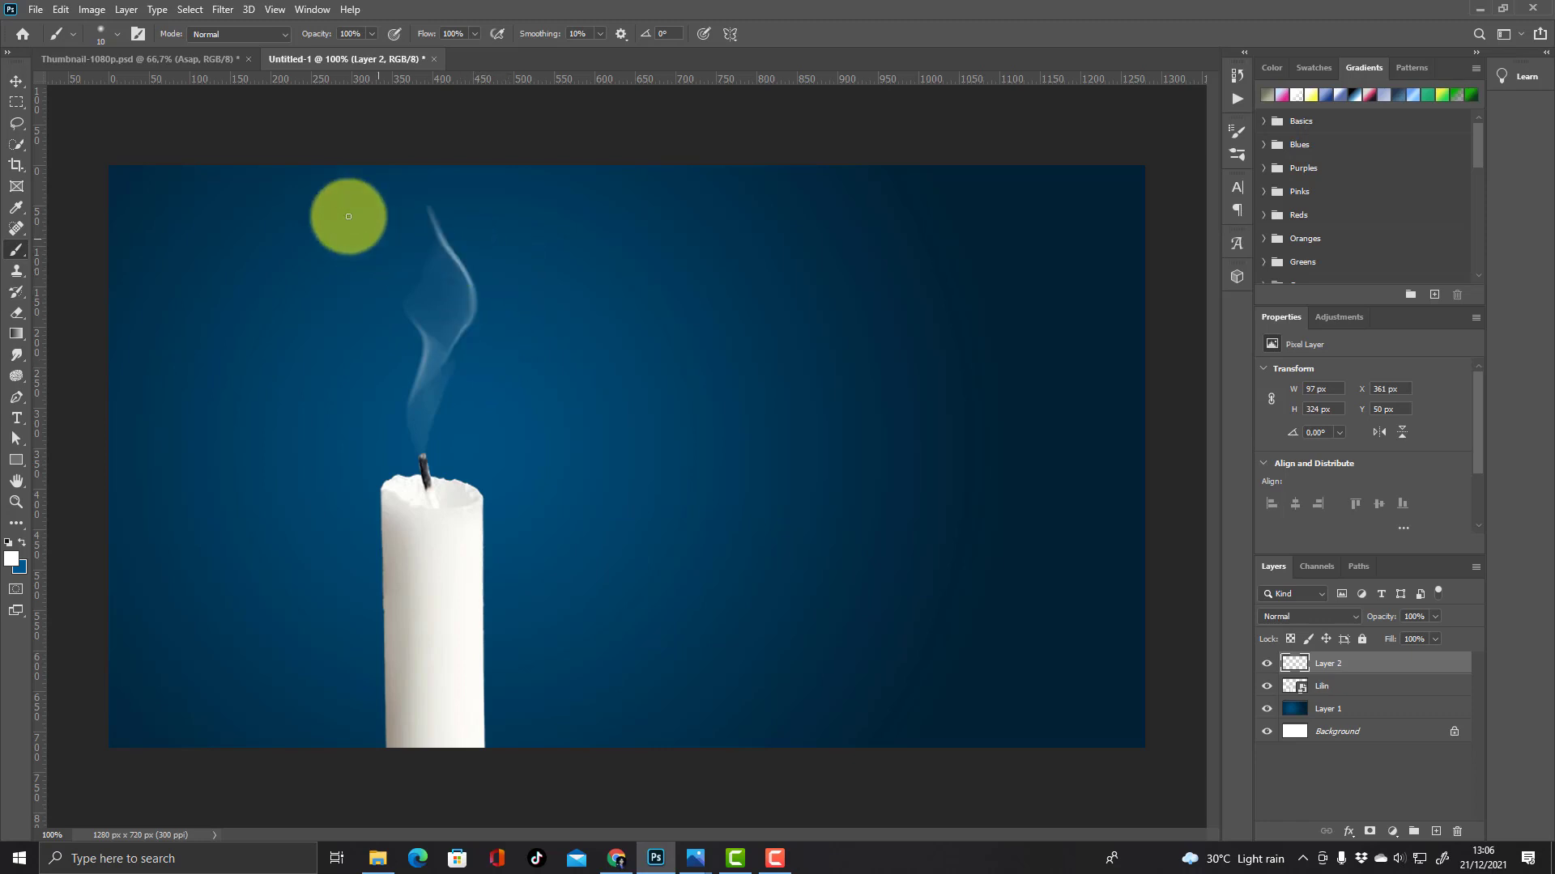
left_click(115, 34)
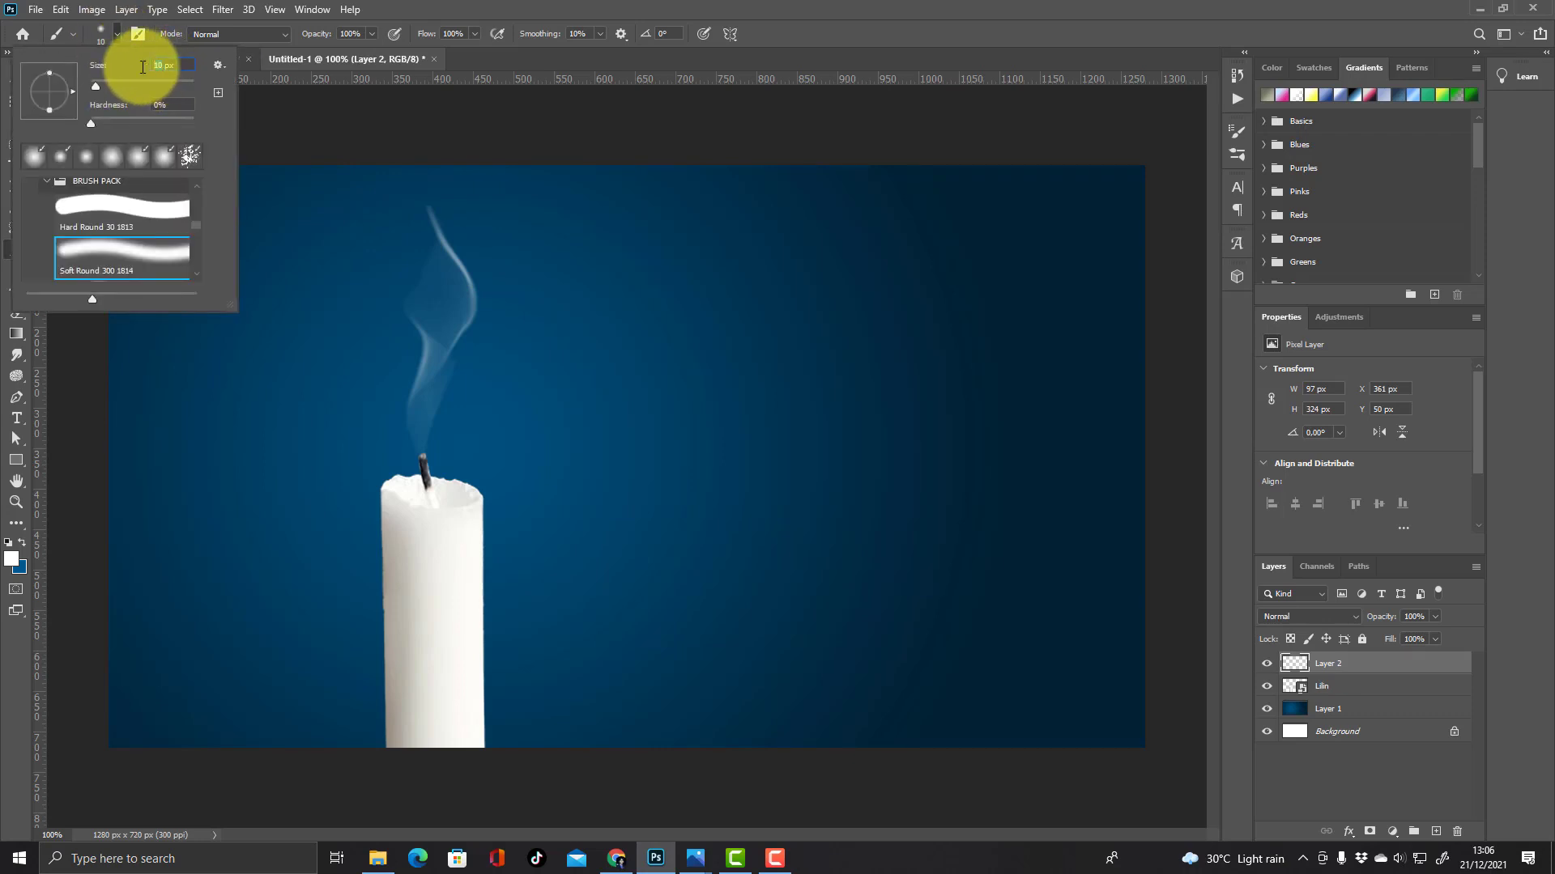
key("Return")
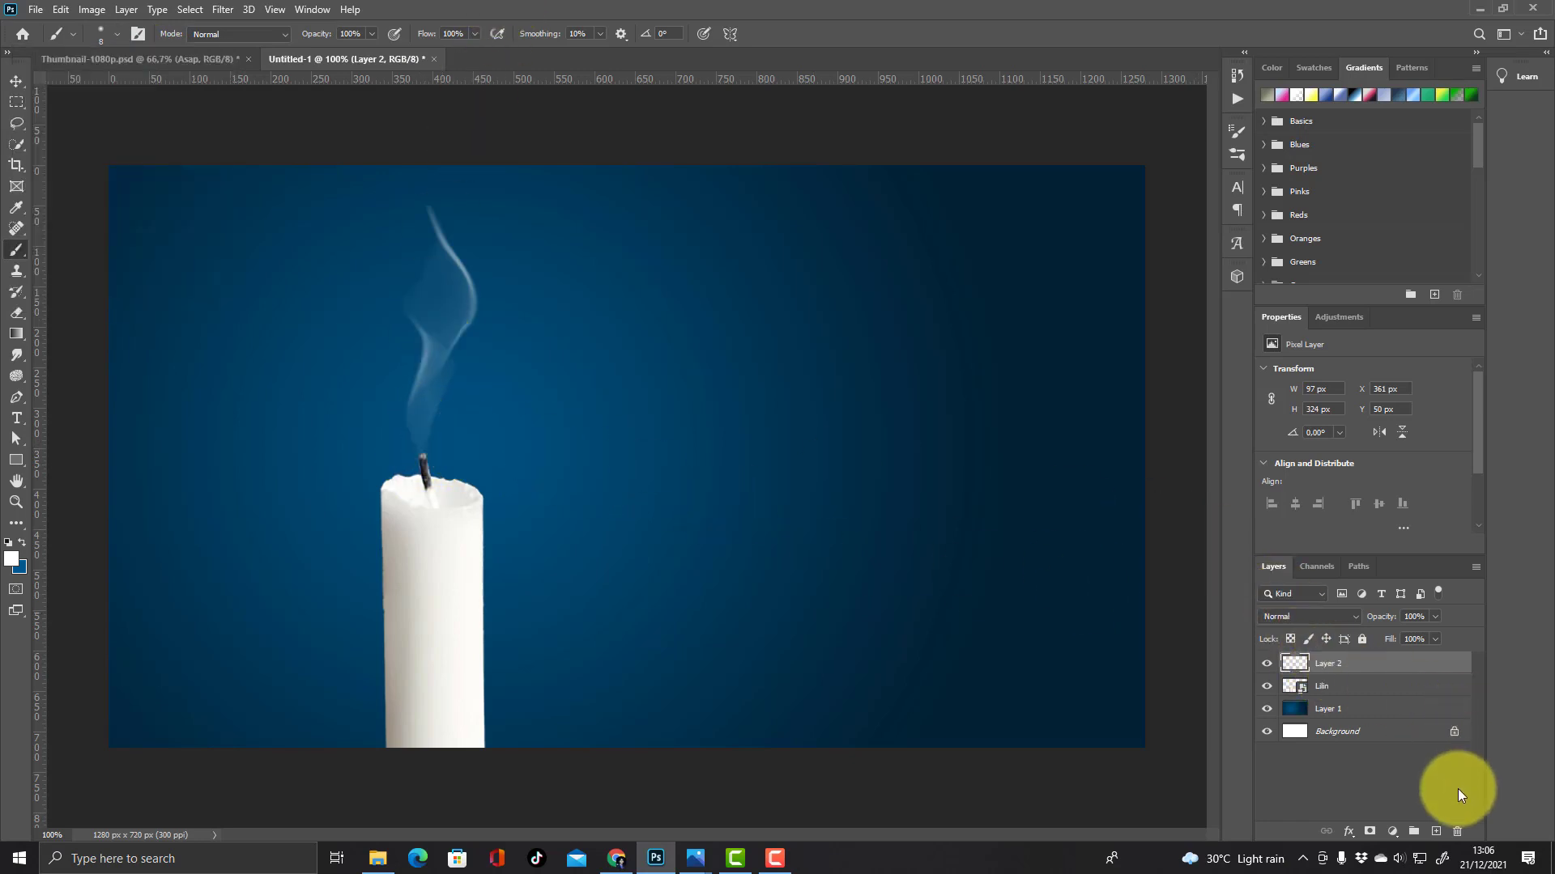
left_click(1434, 834)
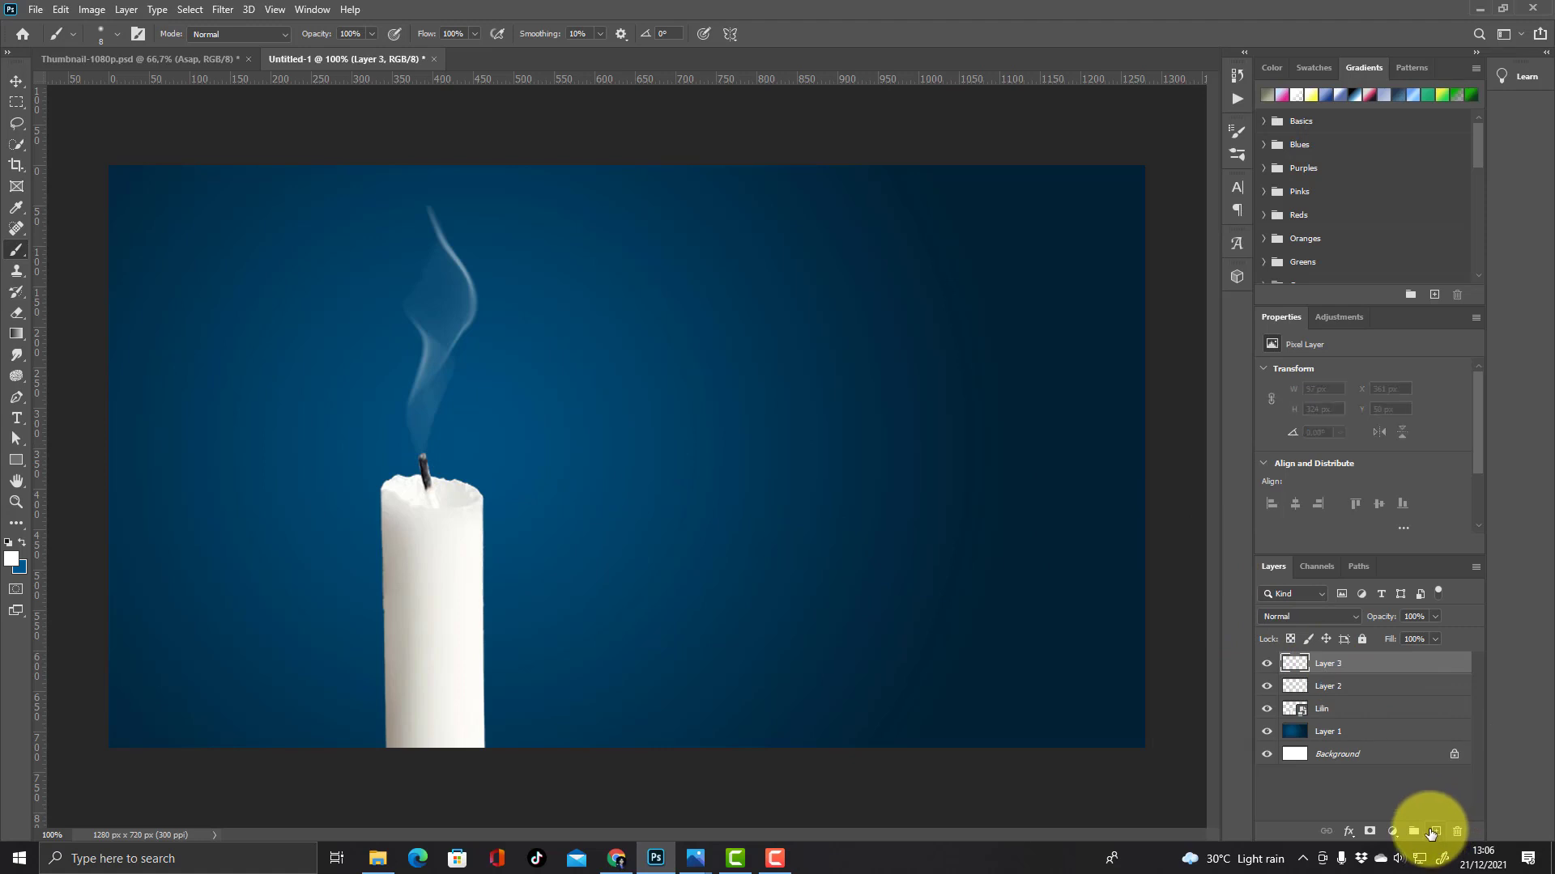
mouse_move(432, 412)
left_mouse_down()
mouse_move(410, 351)
mouse_move(413, 222)
left_mouse_up()
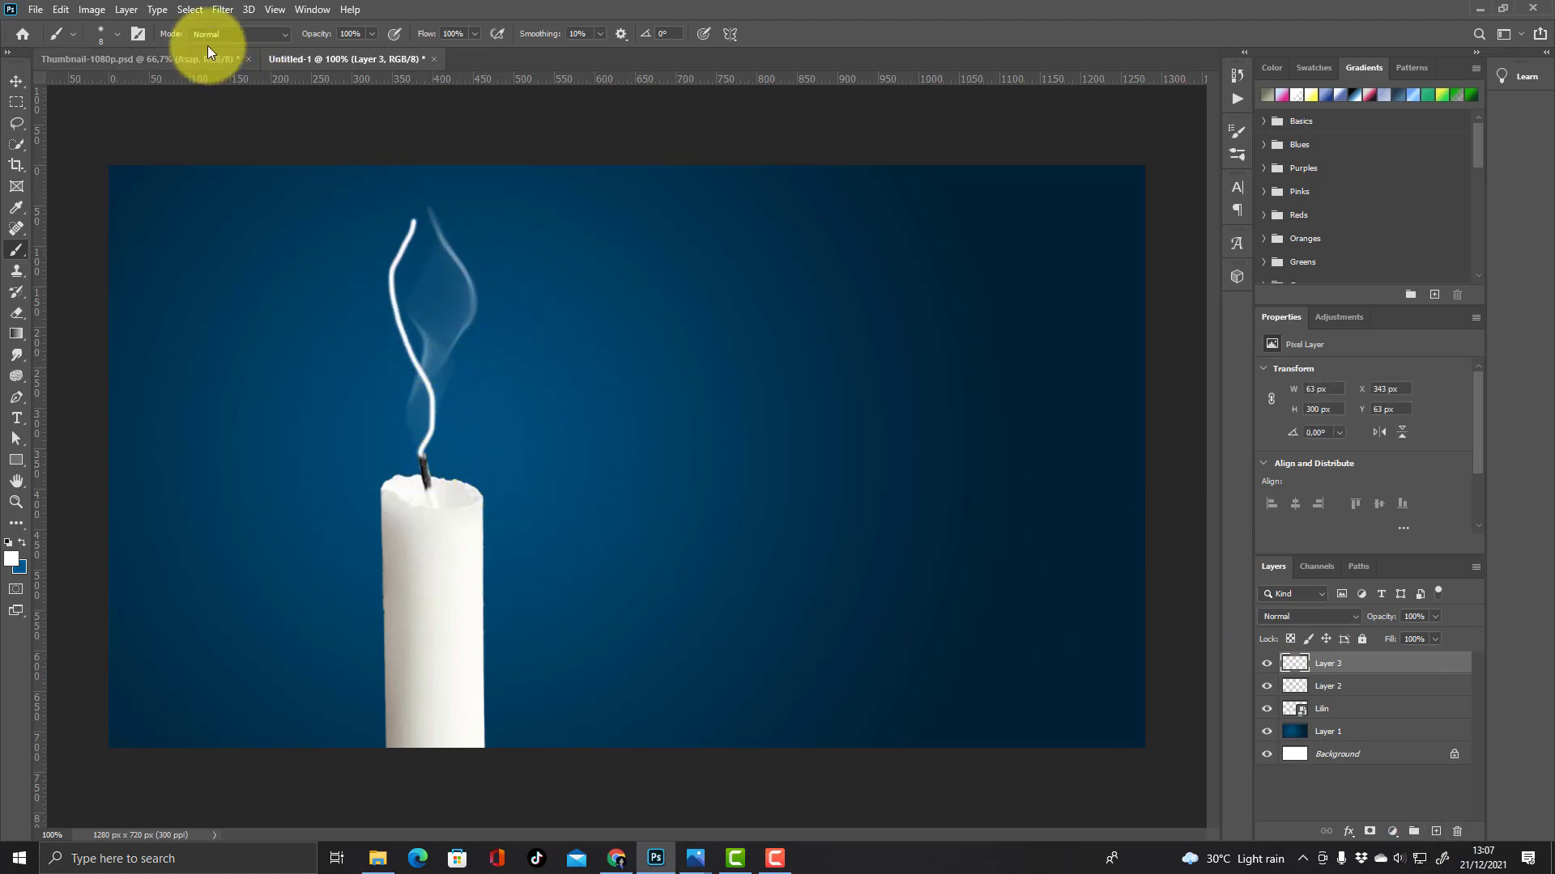
- Start a Path Blur on the second smoke layer and run its blur path from the wick to the line's upper end
left_click(215, 8)
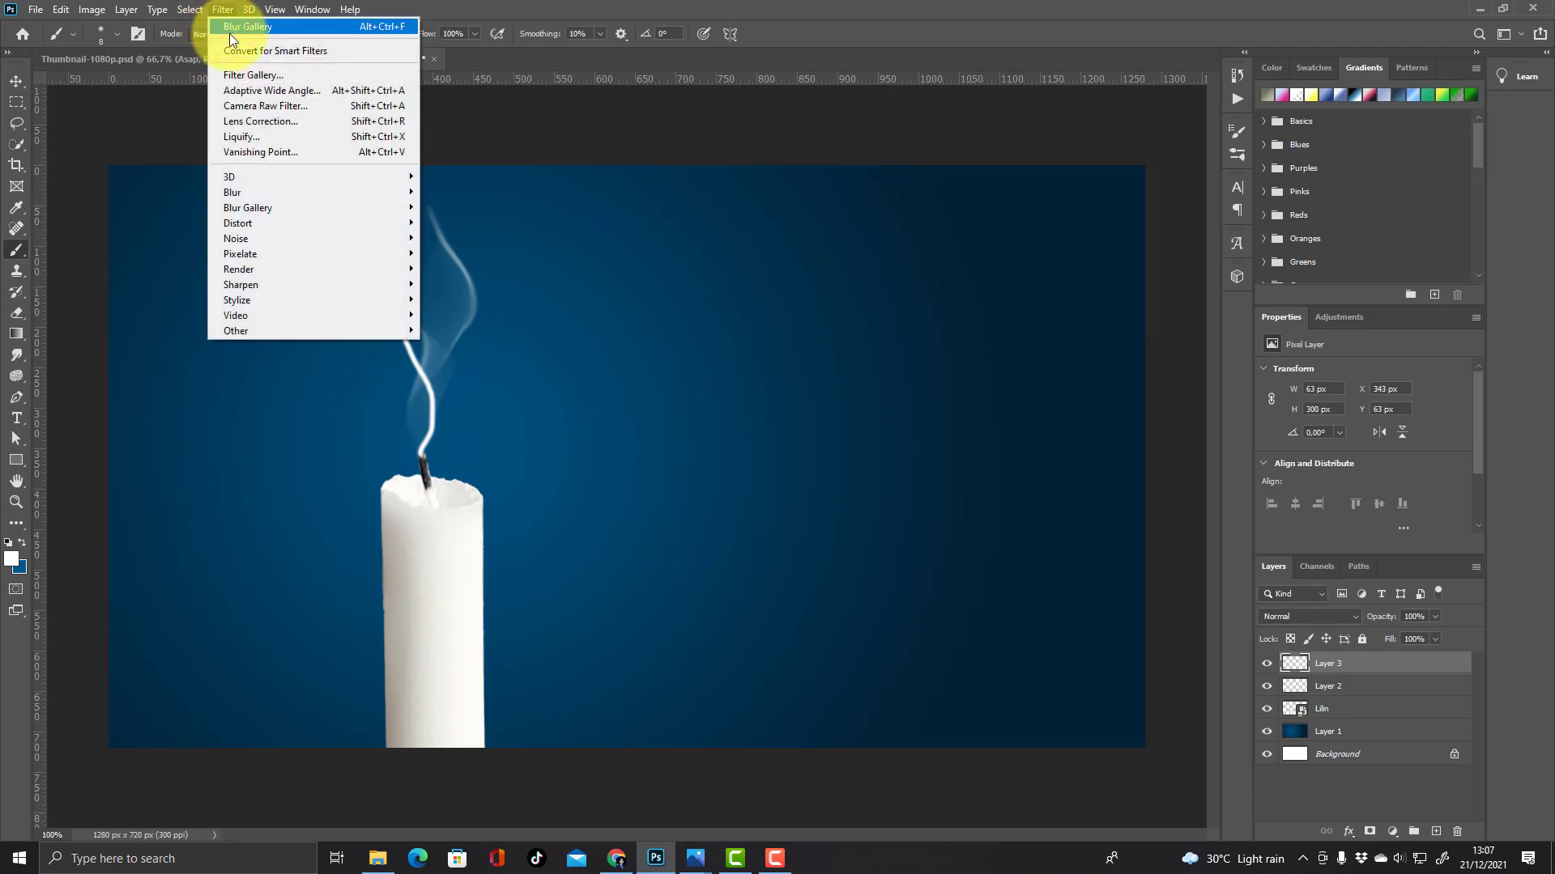
mouse_move(261, 212)
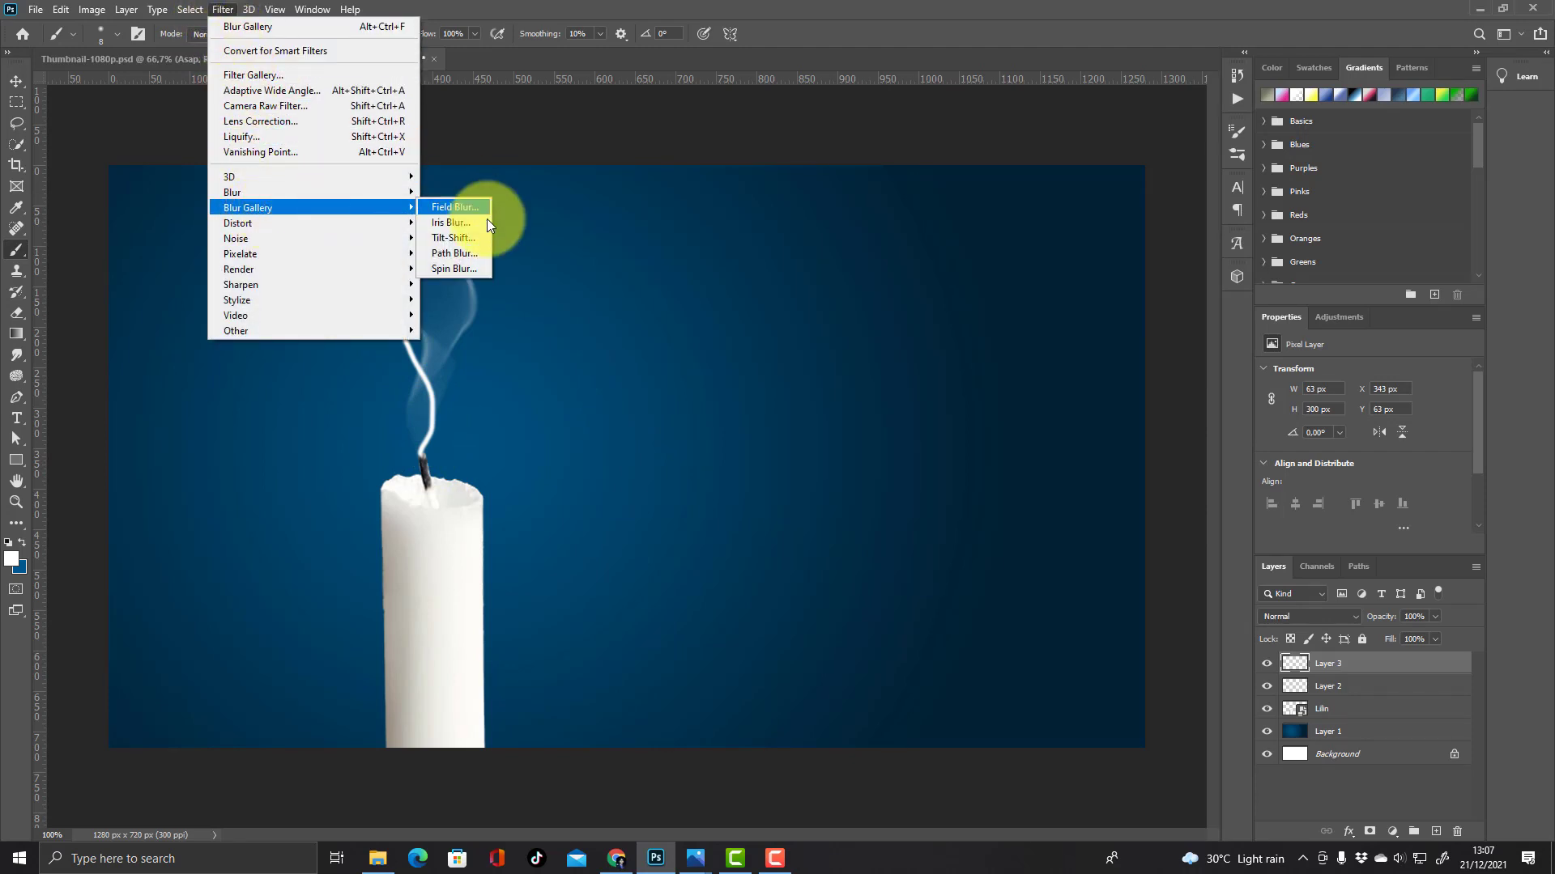
left_click(469, 251)
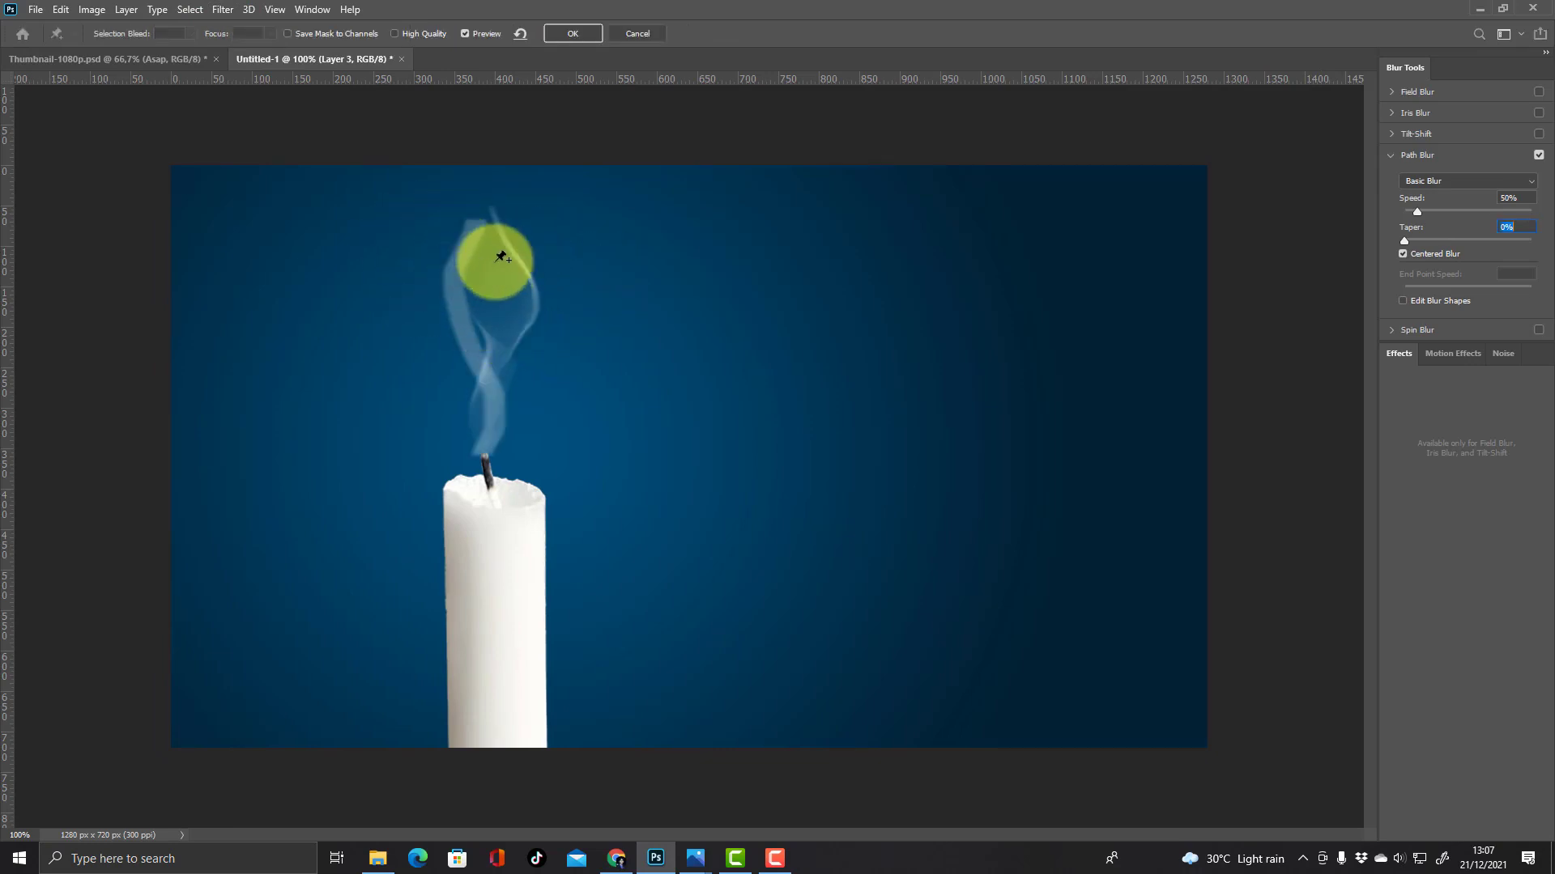
left_click_drag(1417, 211, 1421, 212)
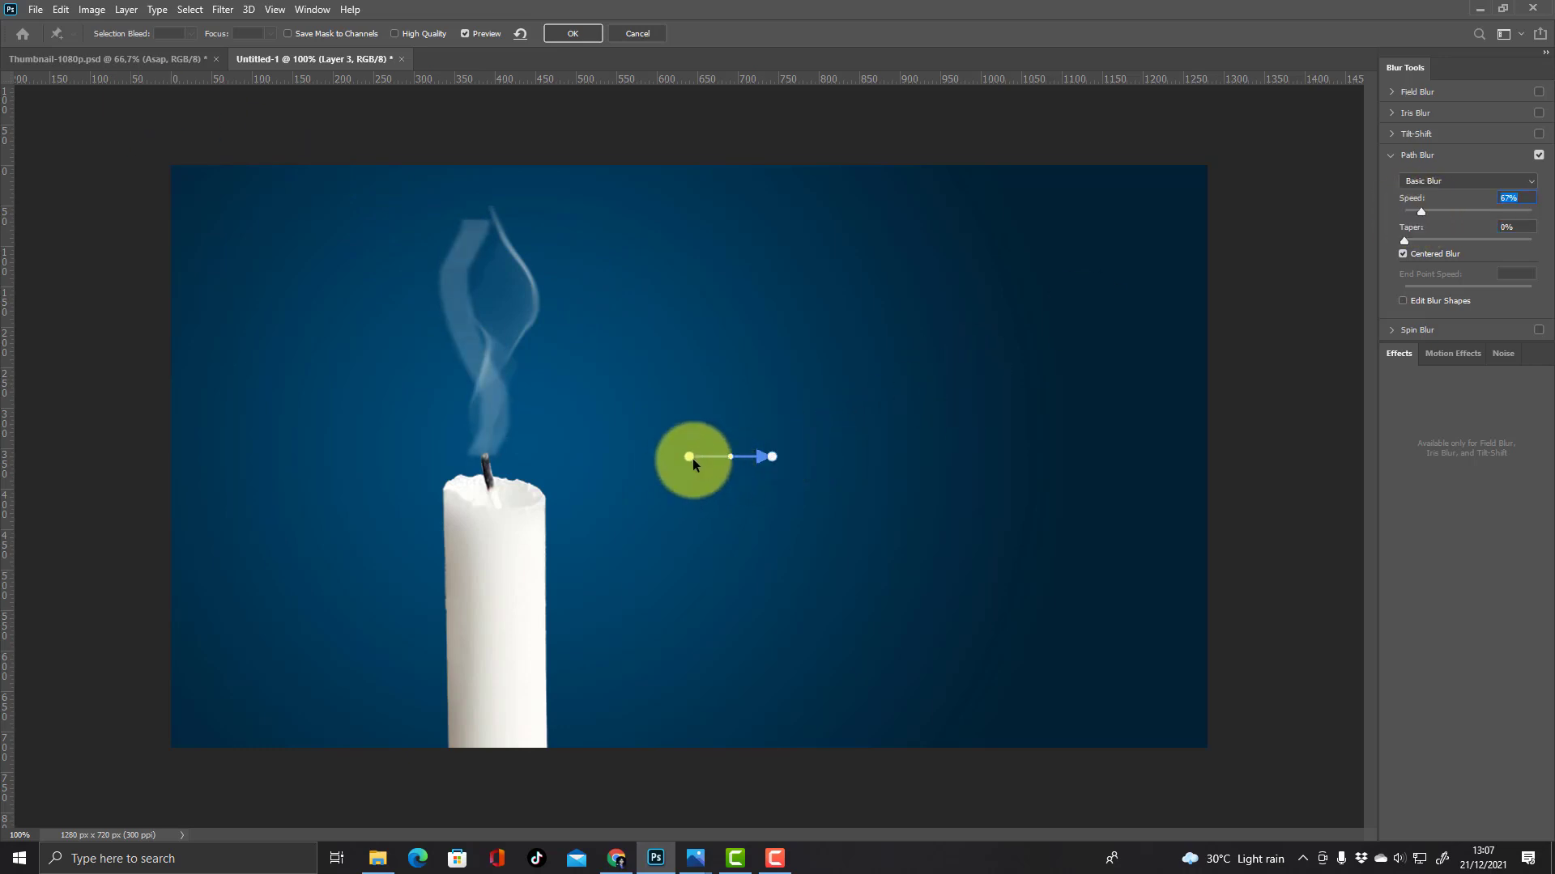
left_click_drag(690, 457, 477, 449)
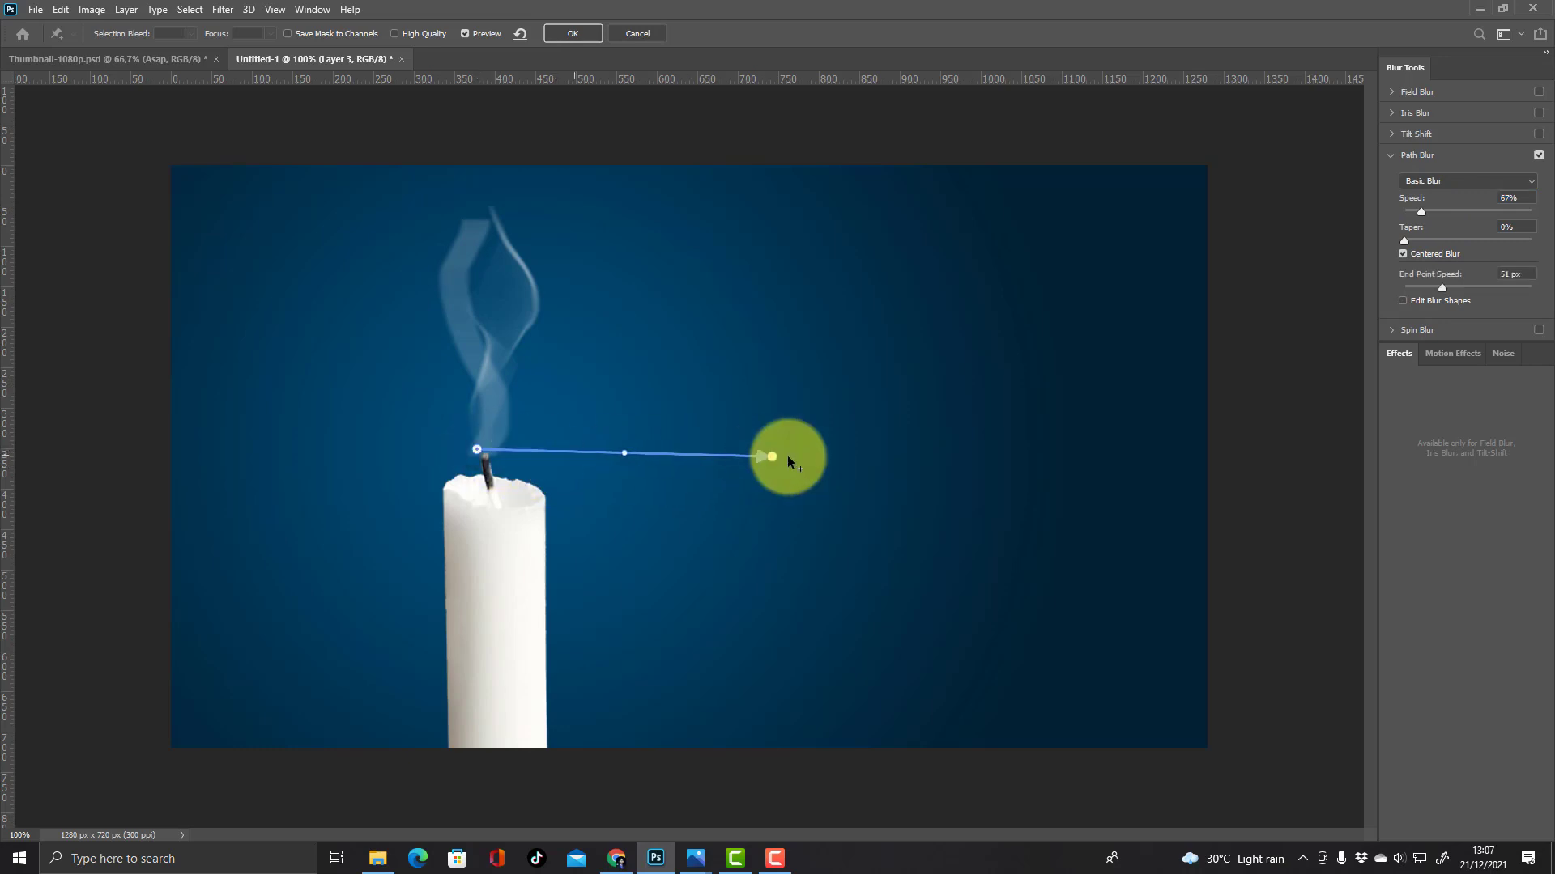
left_click_drag(775, 459, 477, 214)
- Bend the blur path into an S with a left lower curve and right upper curve, and apply it at 156% speed and 12% taper
left_click_drag(476, 332, 507, 276)
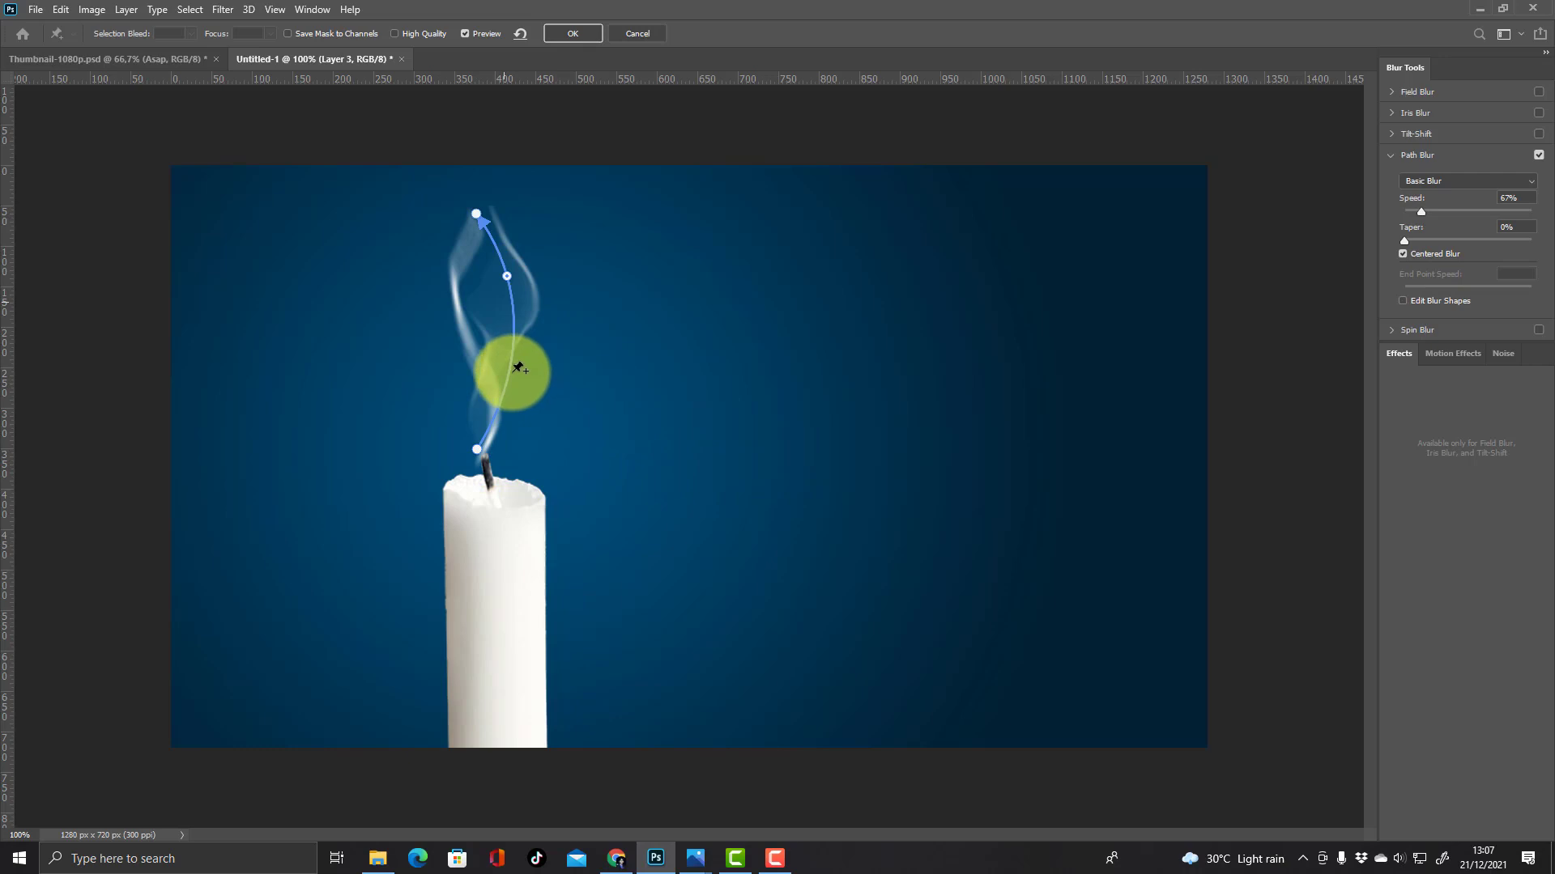
left_click_drag(511, 377, 424, 356)
left_click_drag(477, 214, 471, 207)
mouse_move(507, 276)
left_mouse_down()
mouse_move(568, 318)
mouse_move(502, 294)
left_mouse_up()
mouse_move(422, 356)
left_mouse_down()
mouse_move(586, 376)
mouse_move(411, 368)
mouse_move(422, 354)
mouse_move(450, 362)
mouse_move(420, 370)
left_mouse_up()
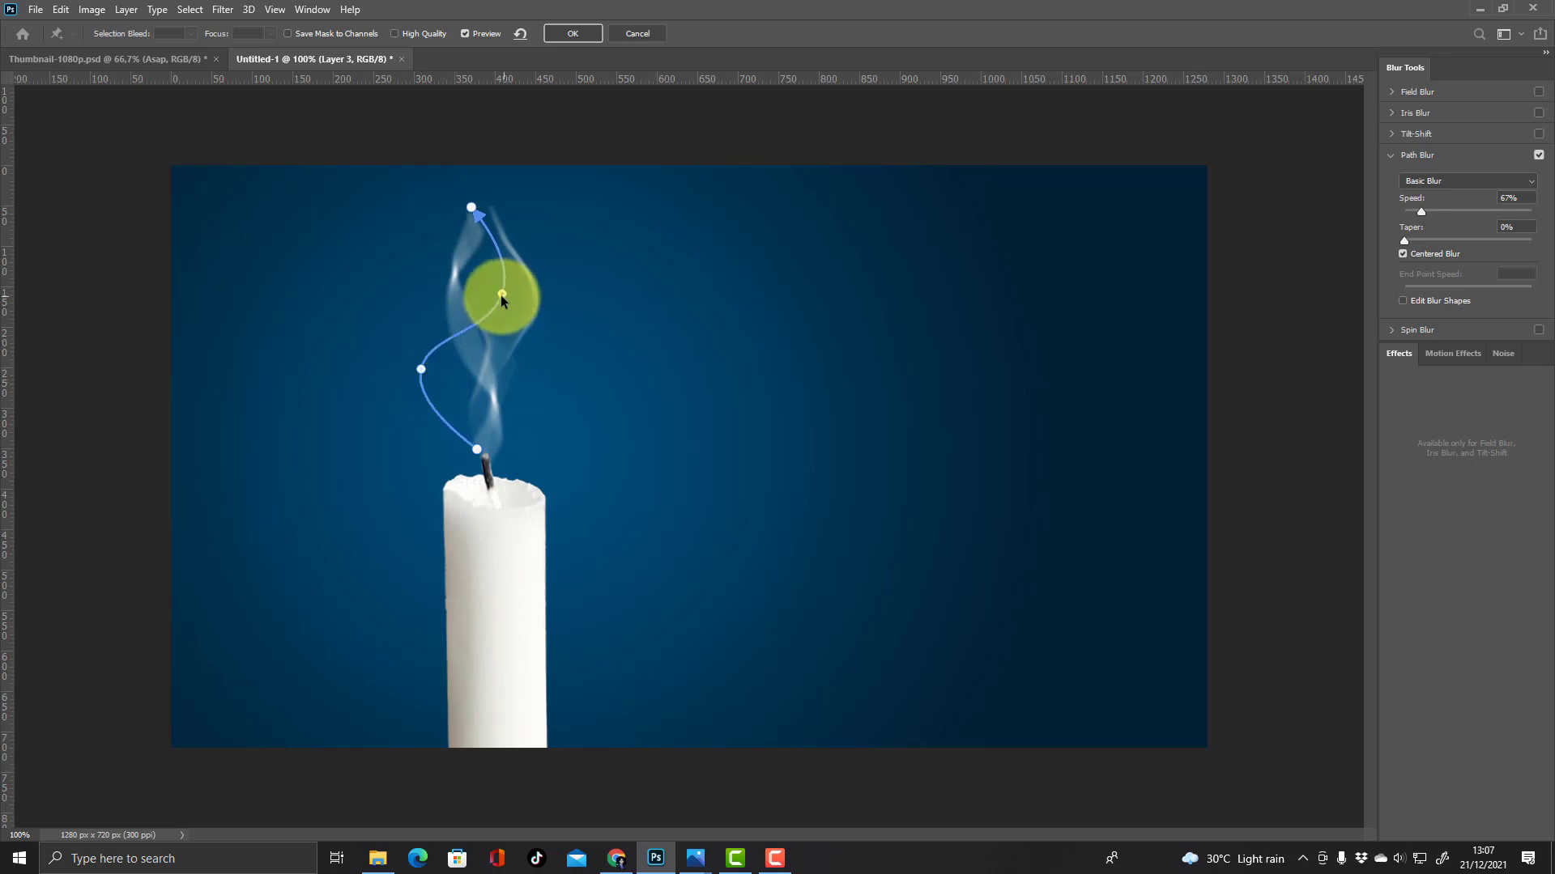
mouse_move(501, 295)
left_mouse_down()
mouse_move(490, 285)
mouse_move(505, 291)
left_mouse_up()
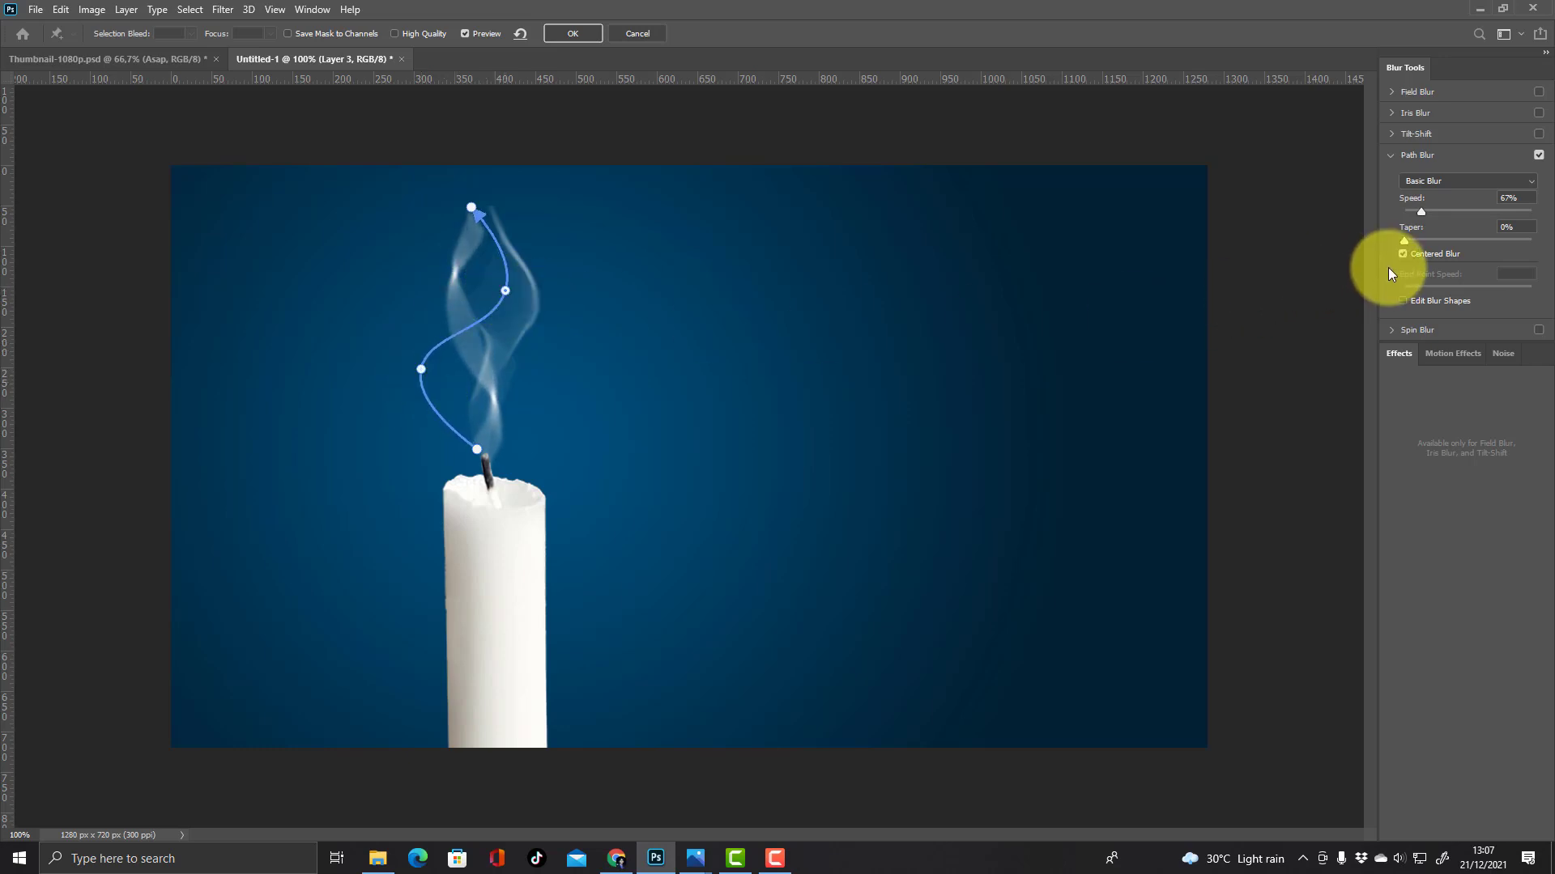
mouse_move(1422, 212)
left_mouse_down()
mouse_move(1444, 213)
mouse_move(1438, 236)
left_mouse_up()
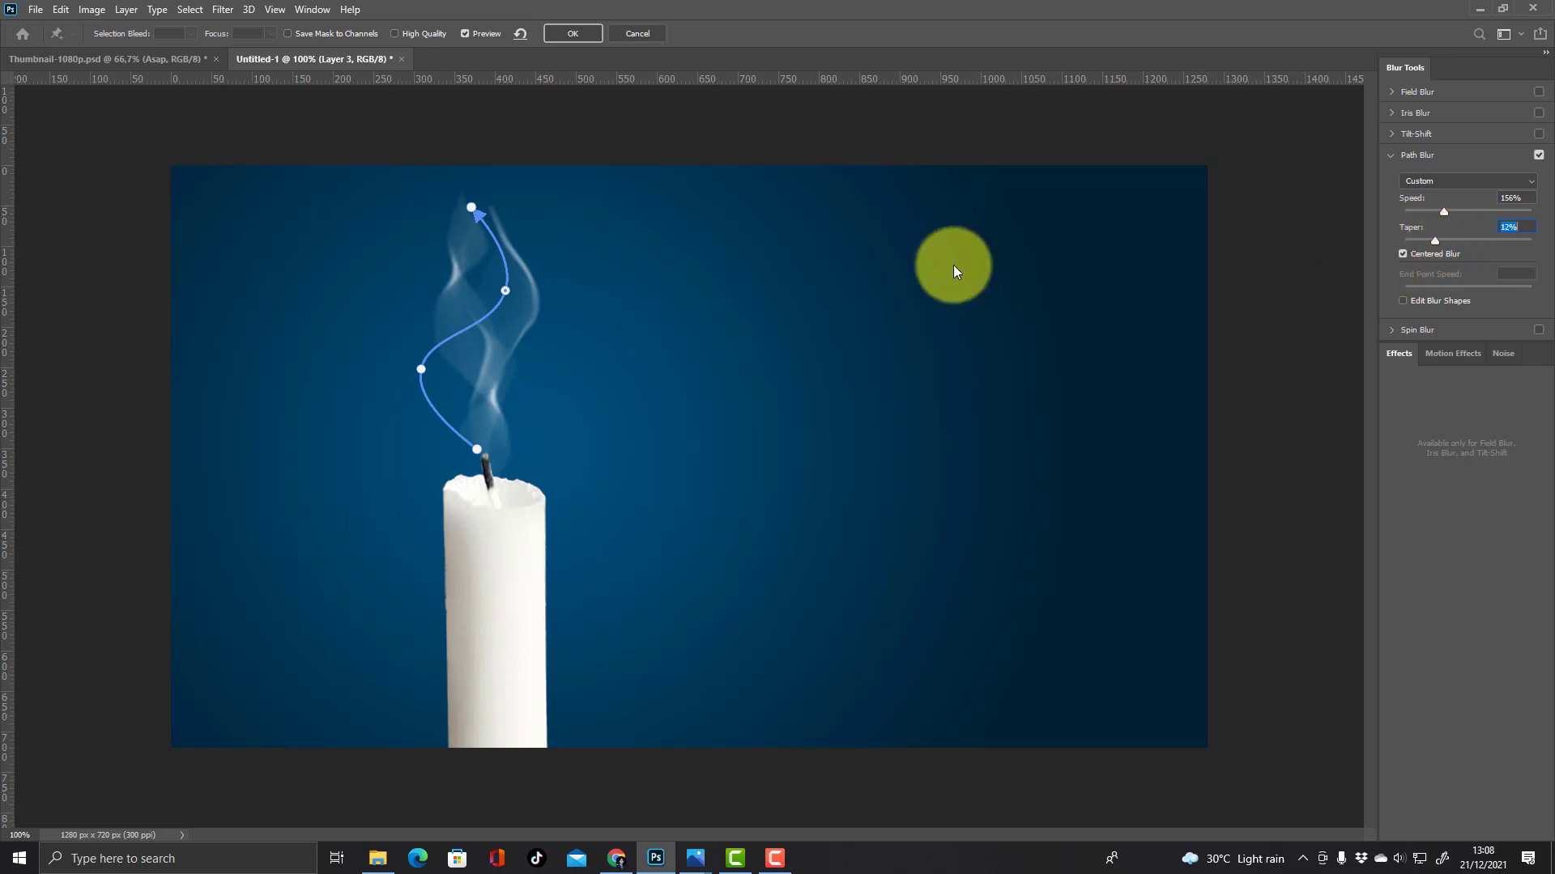
left_click(573, 34)
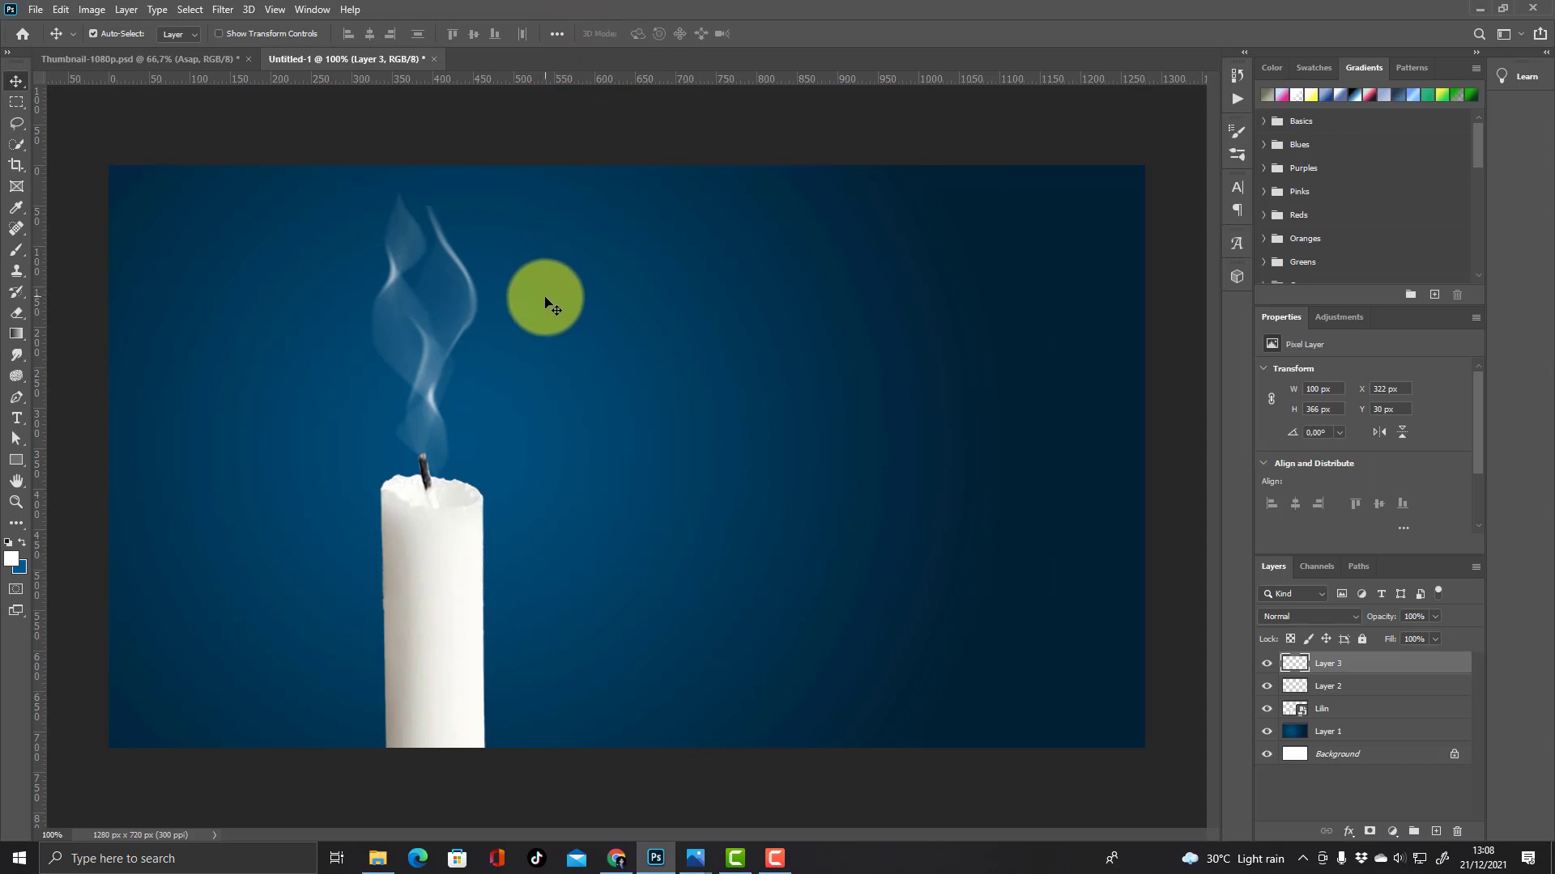
- Scale the second smoke to about 76% width and 81% height, with its lower end just above the wick
key("ctrl+t")
left_click_drag(450, 189, 440, 225)
mouse_move(410, 337)
left_mouse_down()
mouse_move(386, 308)
mouse_move(400, 310)
left_mouse_up()
left_click_drag(403, 226, 406, 212)
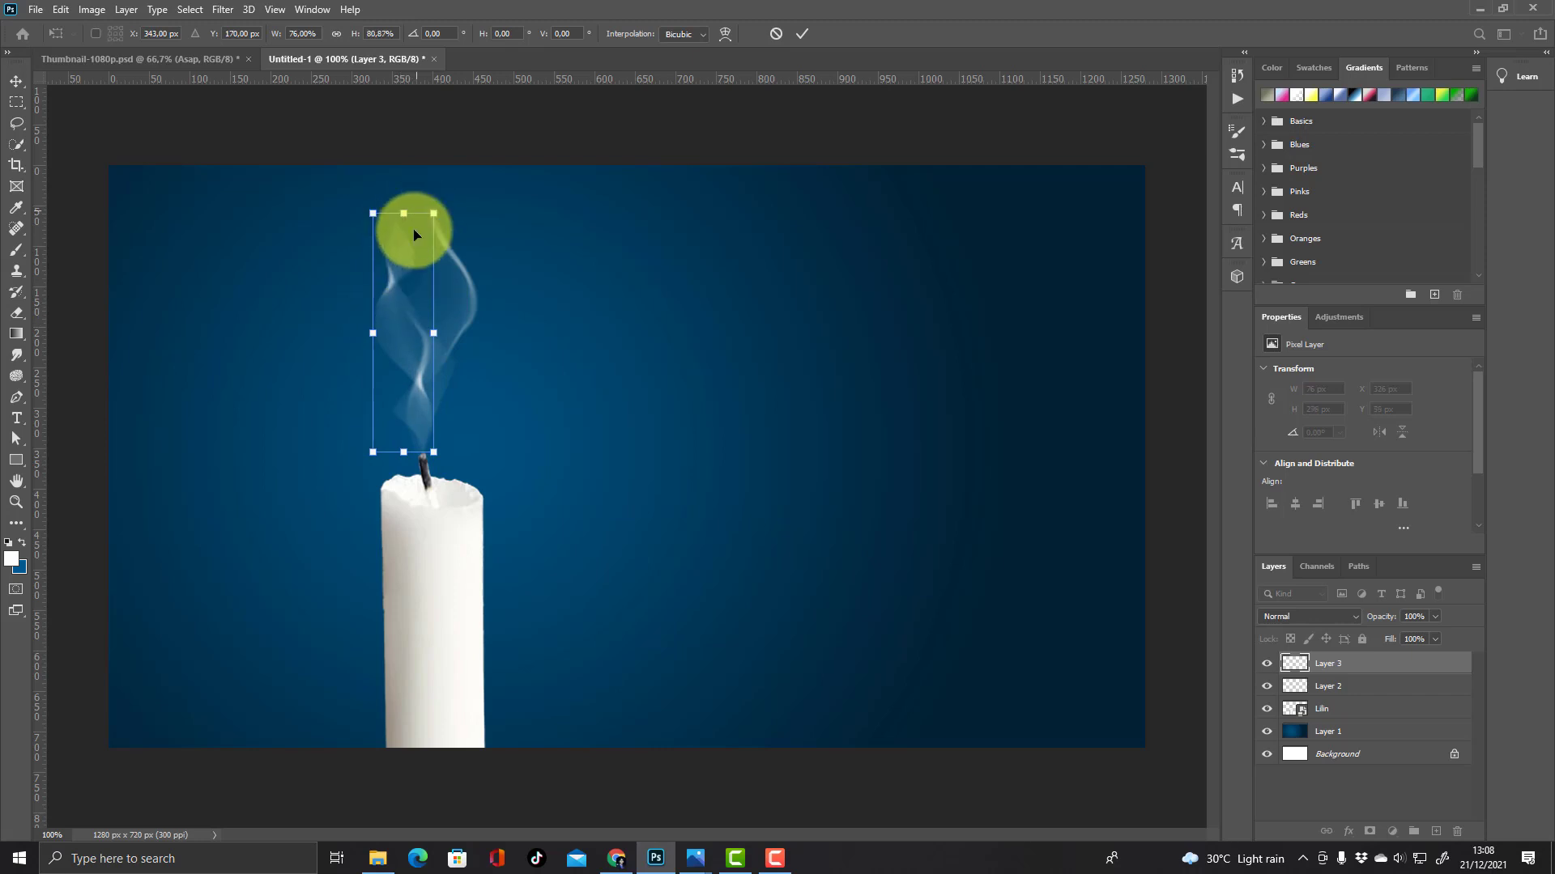
- Warp the second smoke so its base tapers onto the wick and its tip narrows toward the top of the first smoke
right_click(406, 300)
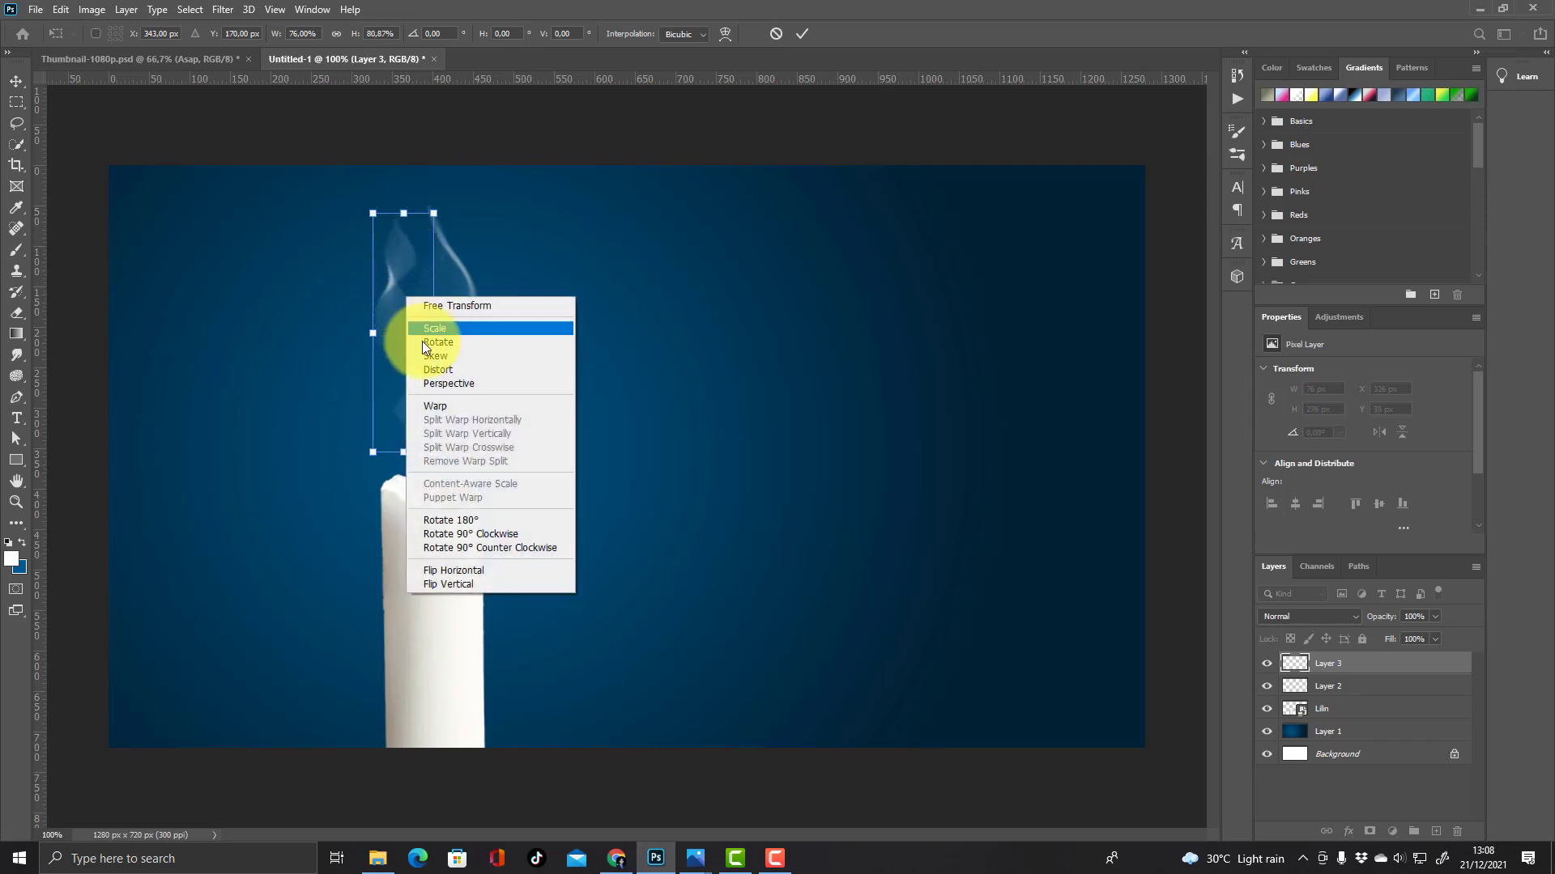
left_click(444, 407)
left_click_drag(426, 372, 370, 374)
left_click_drag(432, 293, 446, 295)
mouse_move(393, 213)
left_mouse_down()
mouse_move(466, 158)
mouse_move(396, 148)
mouse_move(437, 143)
mouse_move(377, 226)
mouse_move(388, 239)
left_mouse_up()
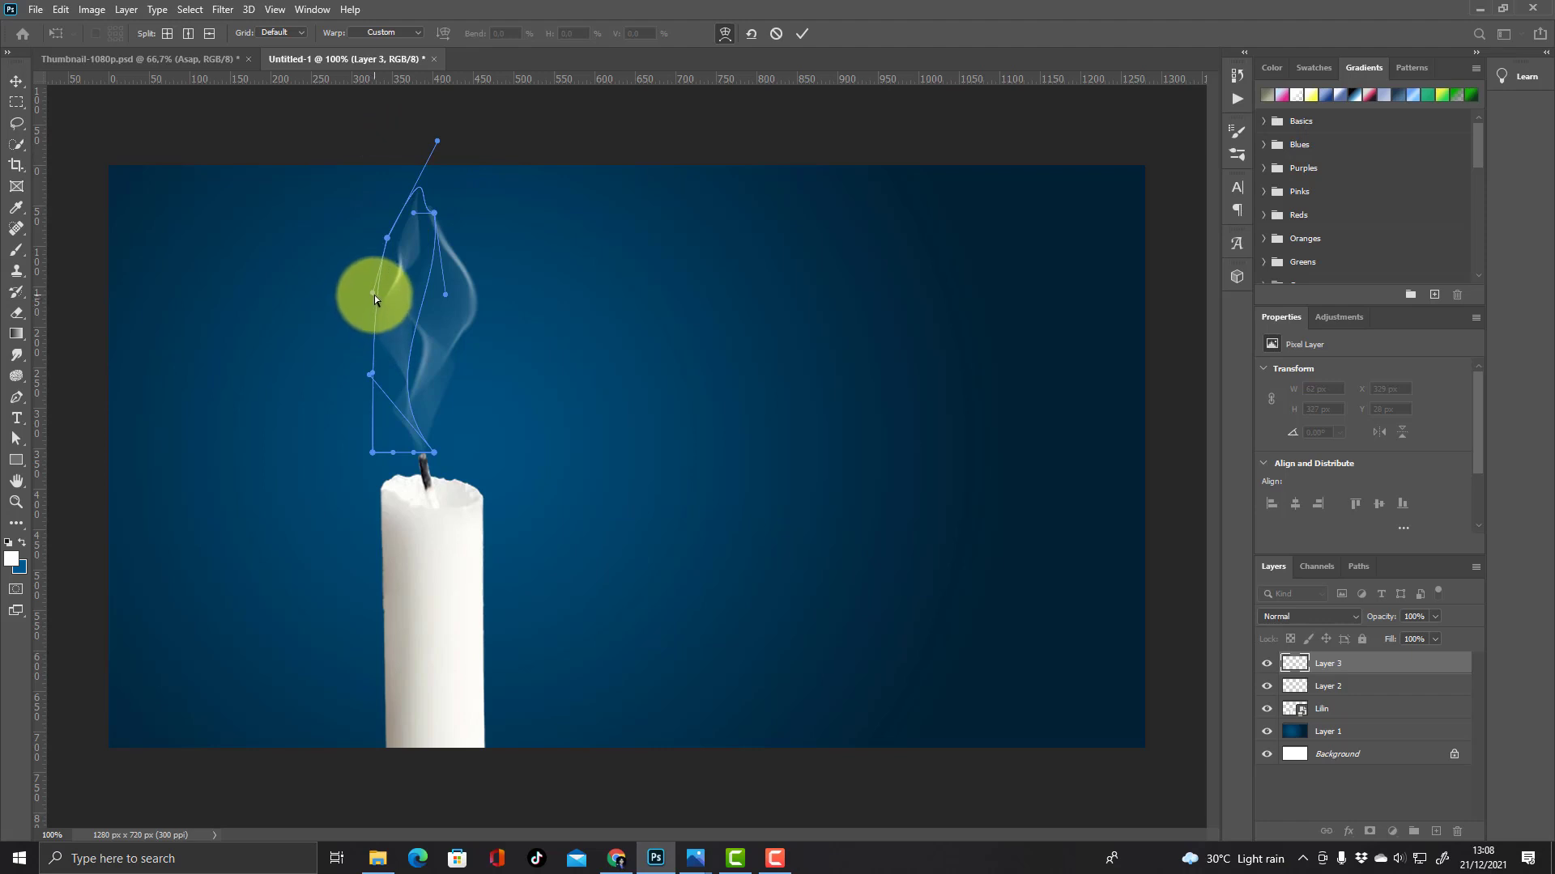
left_click_drag(374, 298, 419, 448)
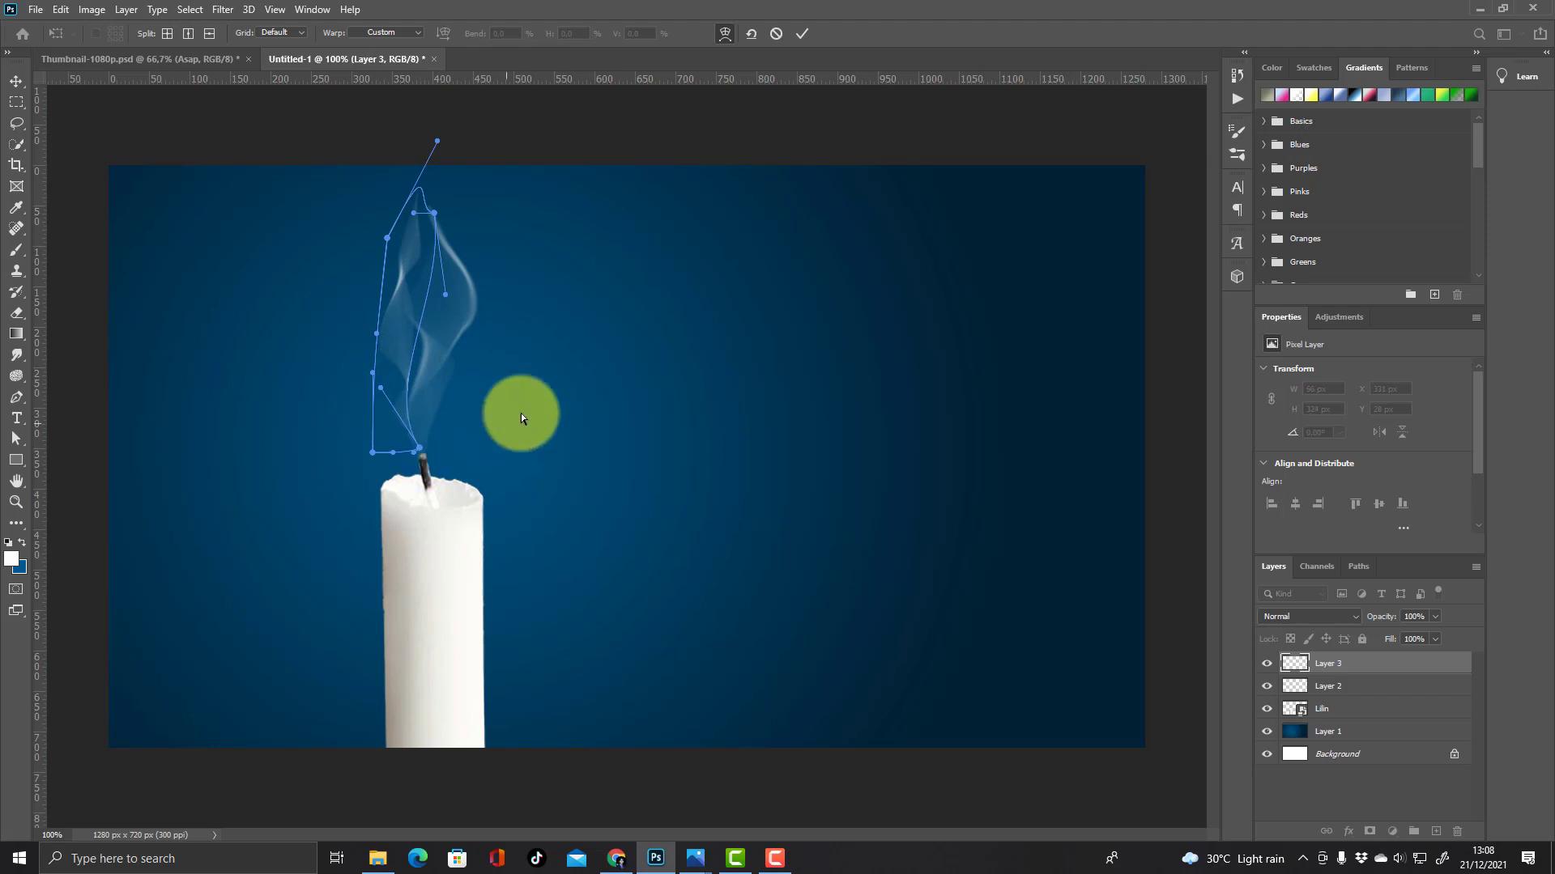
left_click_drag(449, 304, 368, 235)
key("Return")
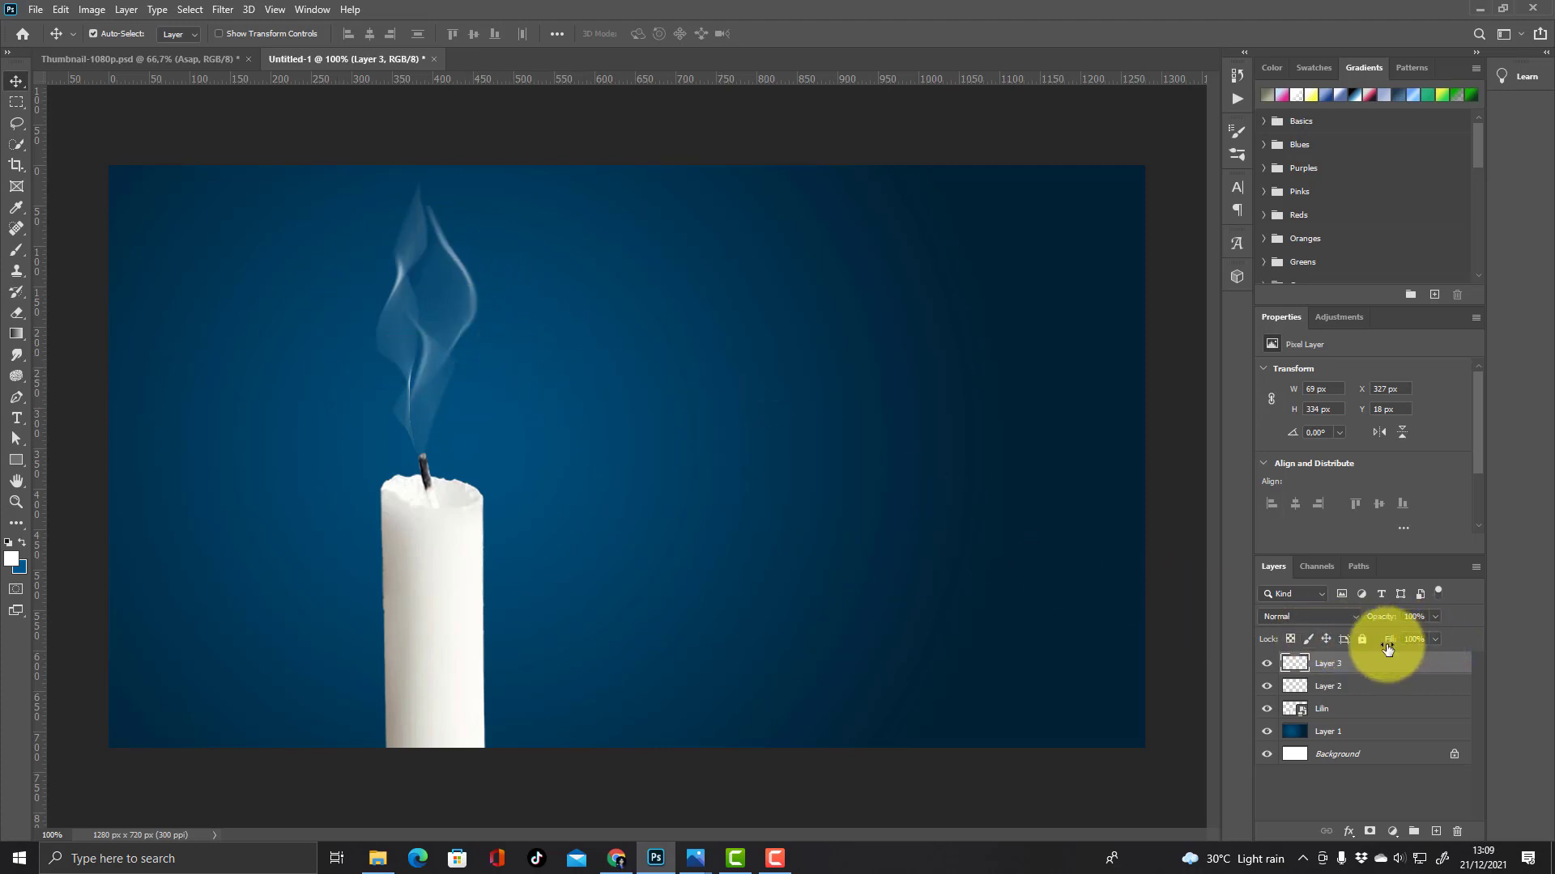
- Reduce the second smoke layer's fill to 57% and set the first smoke layer's fill to 100%
left_click(1435, 639)
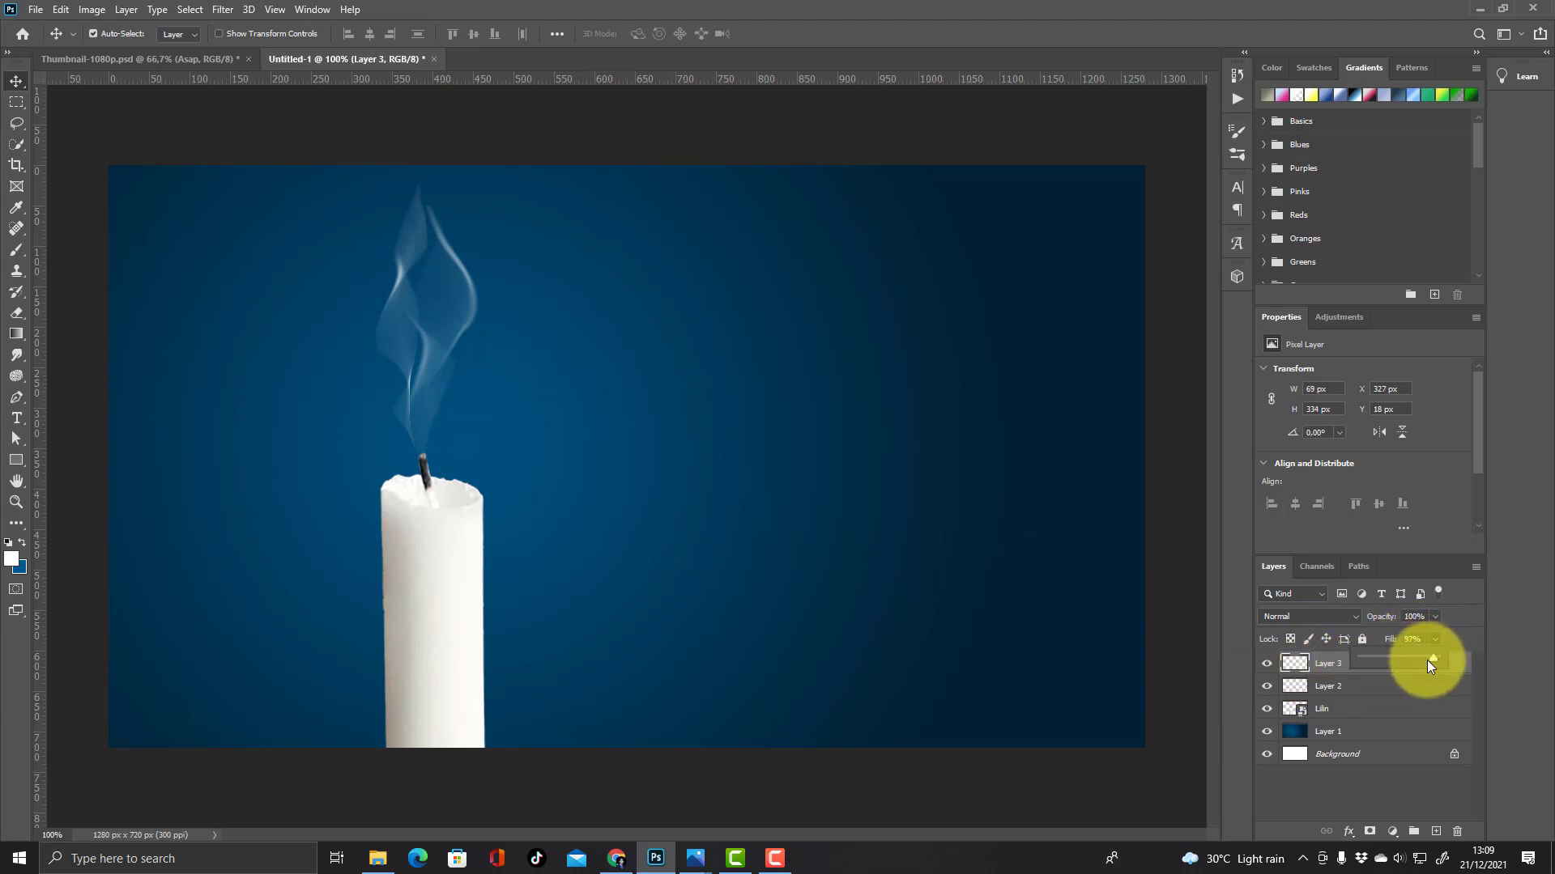
left_click_drag(1427, 659, 1403, 663)
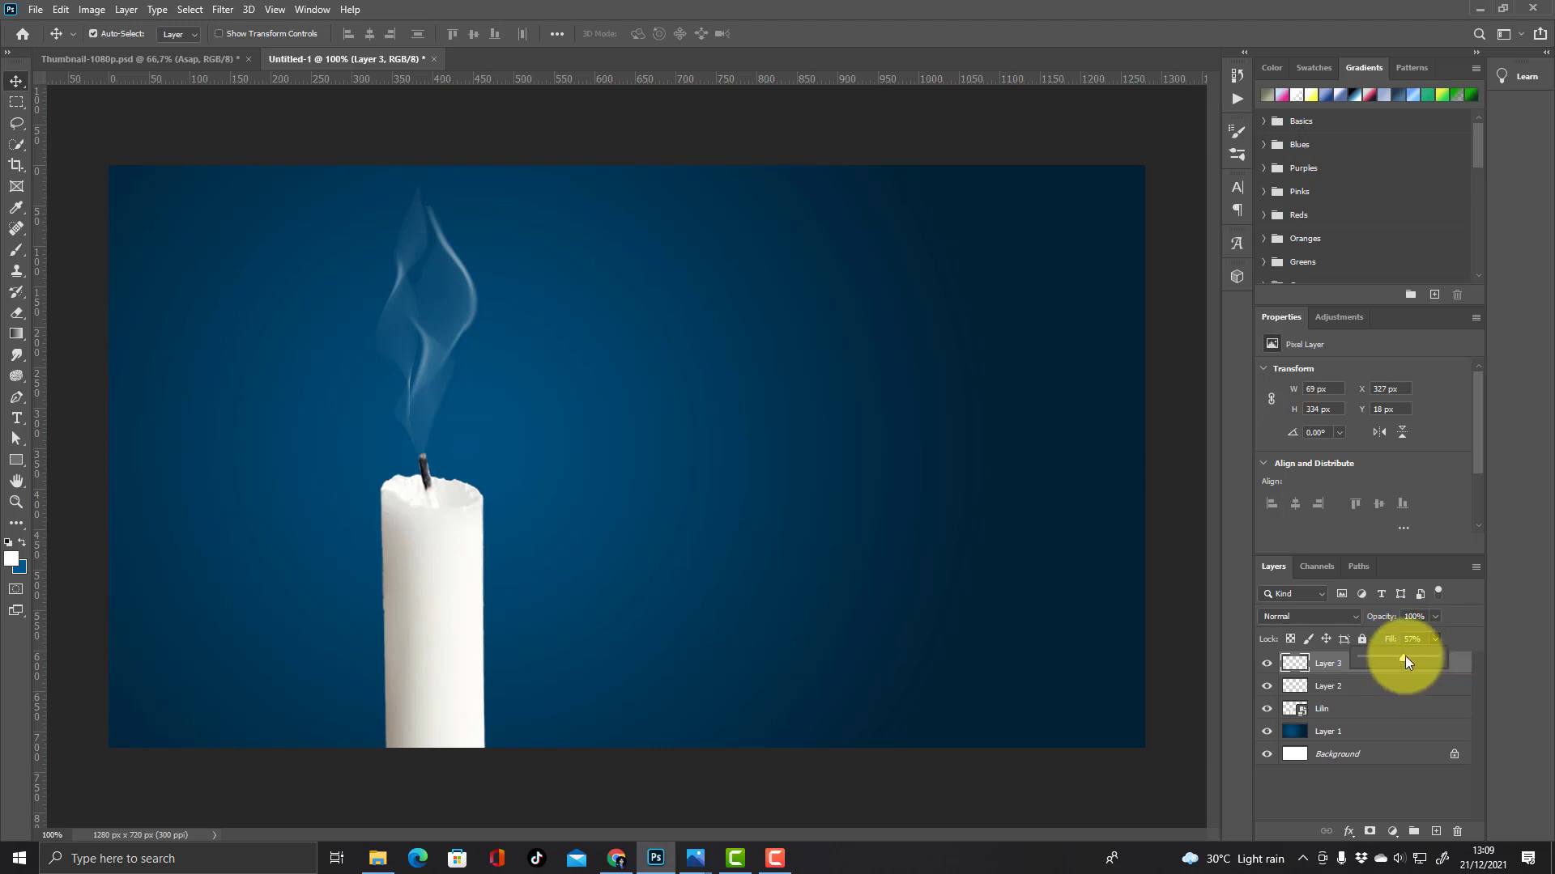
left_click(1348, 685)
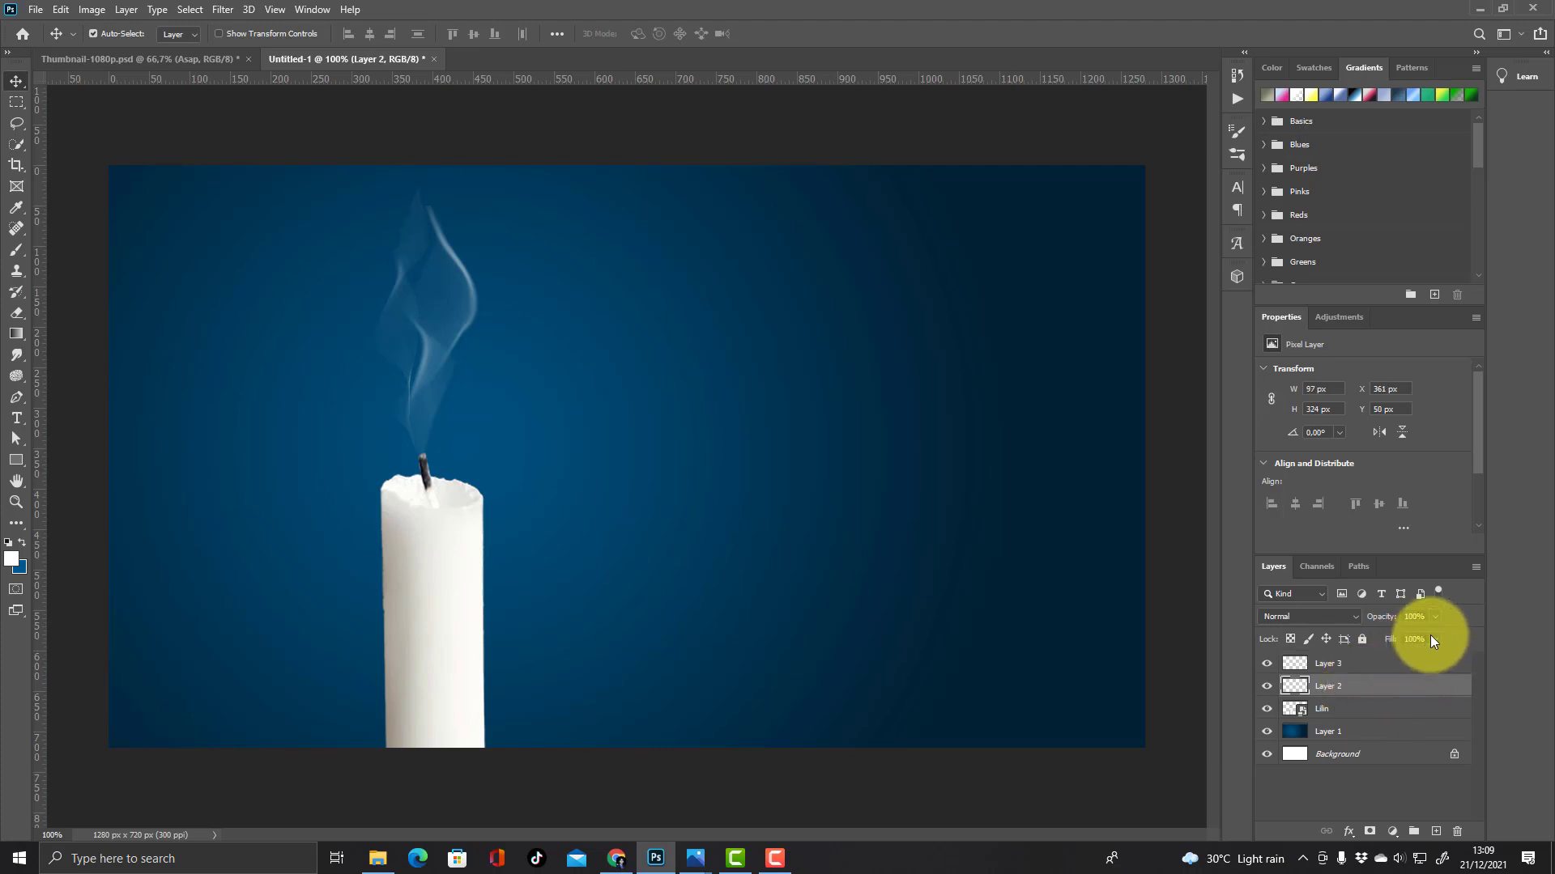
left_click(1434, 639)
left_click_drag(1404, 666, 1426, 664)
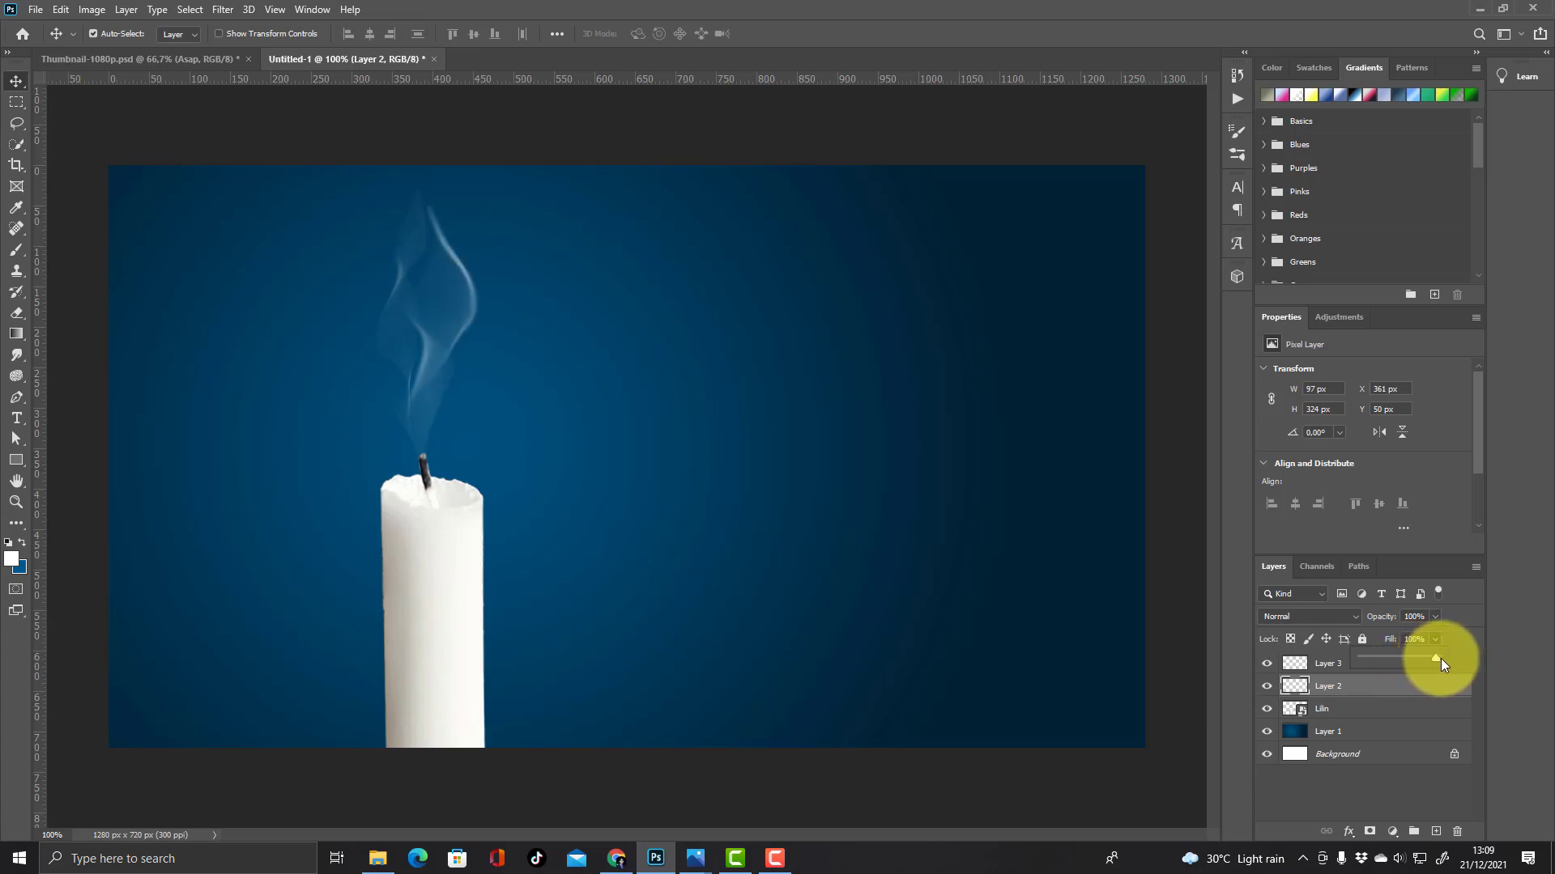
- Scale the candle down to about 118 × 431 px and lower it so its base runs past the canvas edge
left_click(14, 84)
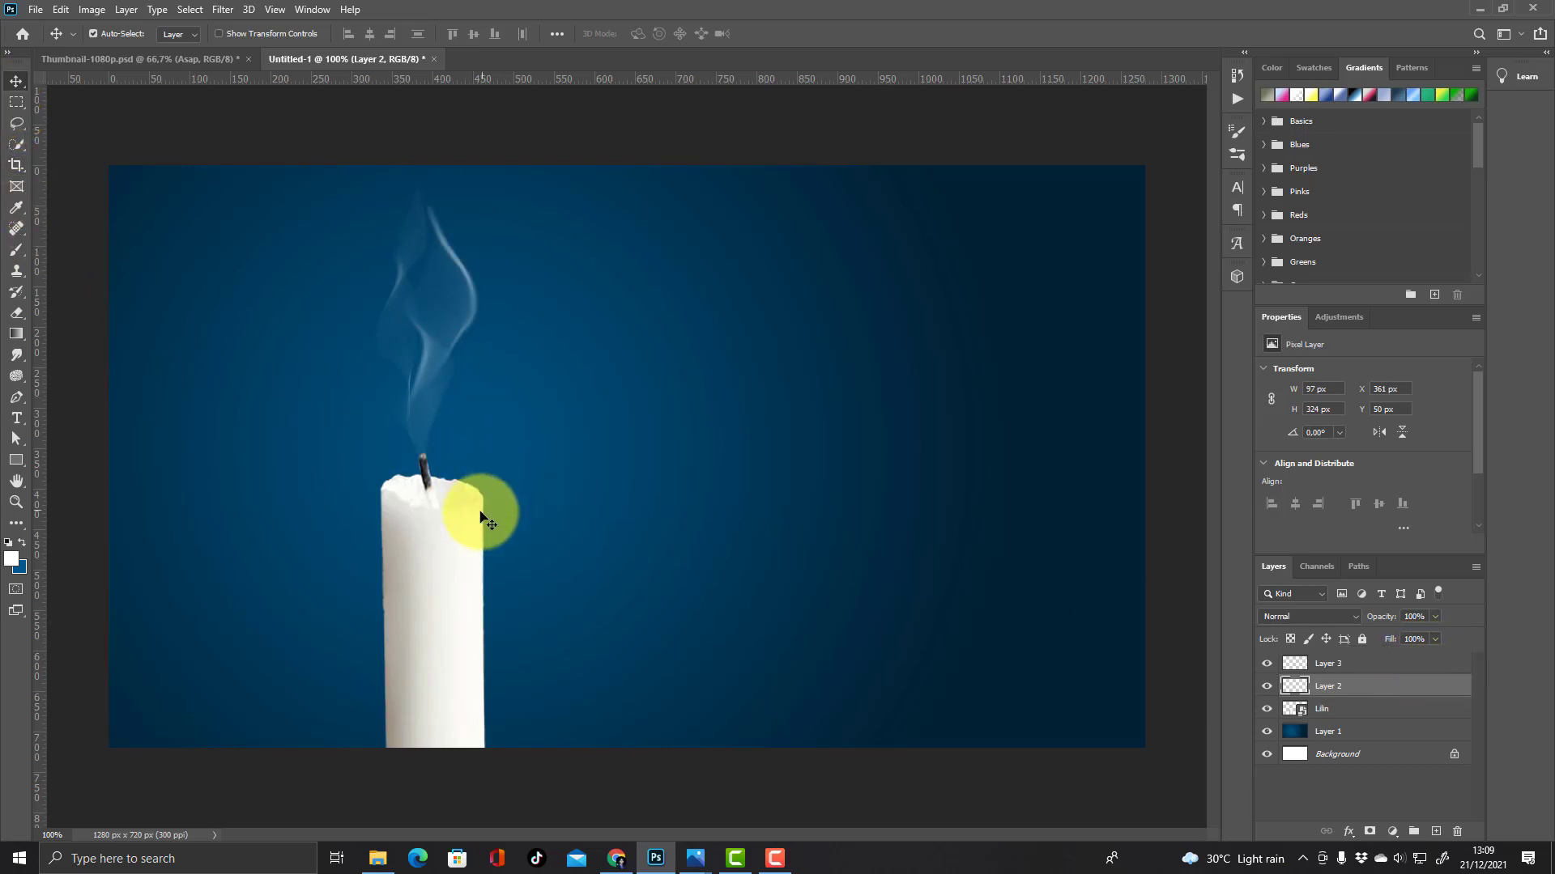
left_click(1351, 709)
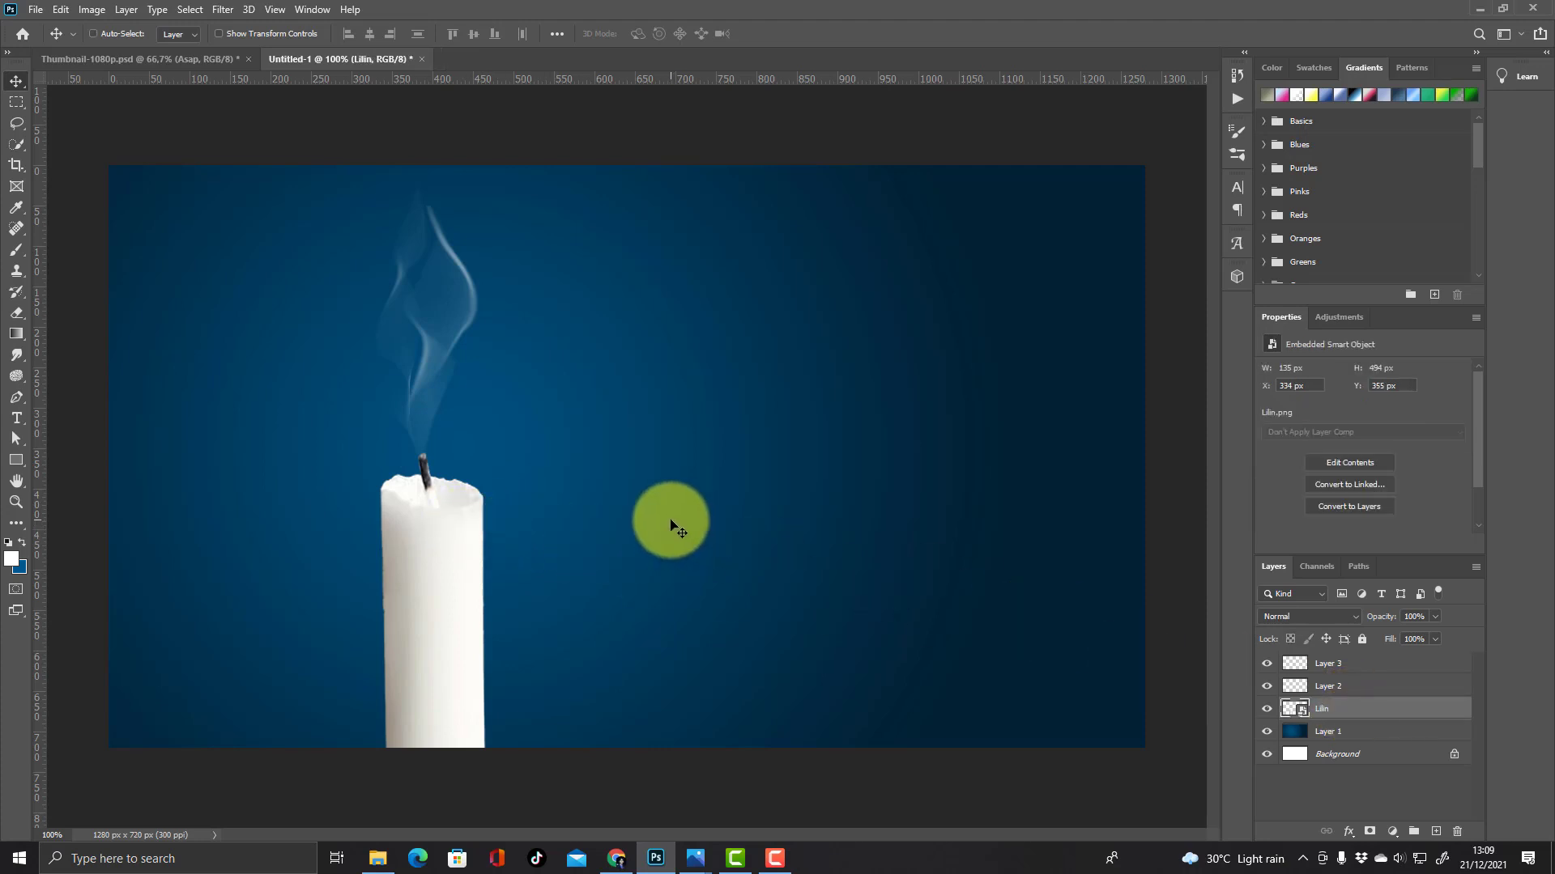
key("ctrl+t")
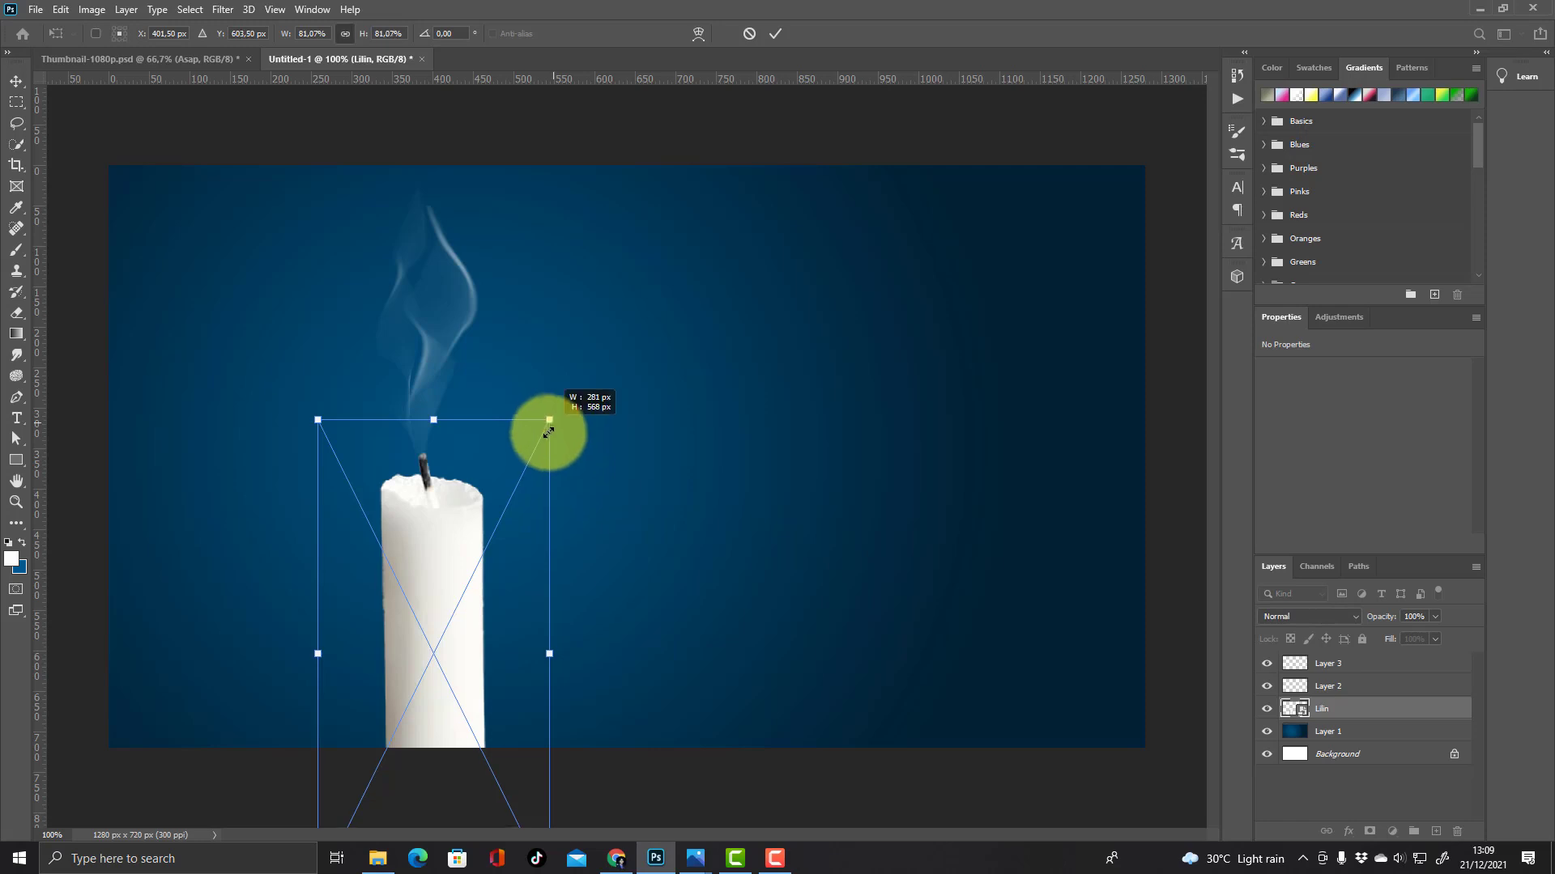
left_click_drag(553, 422, 536, 451)
left_click_drag(450, 553, 441, 571)
key("Return")
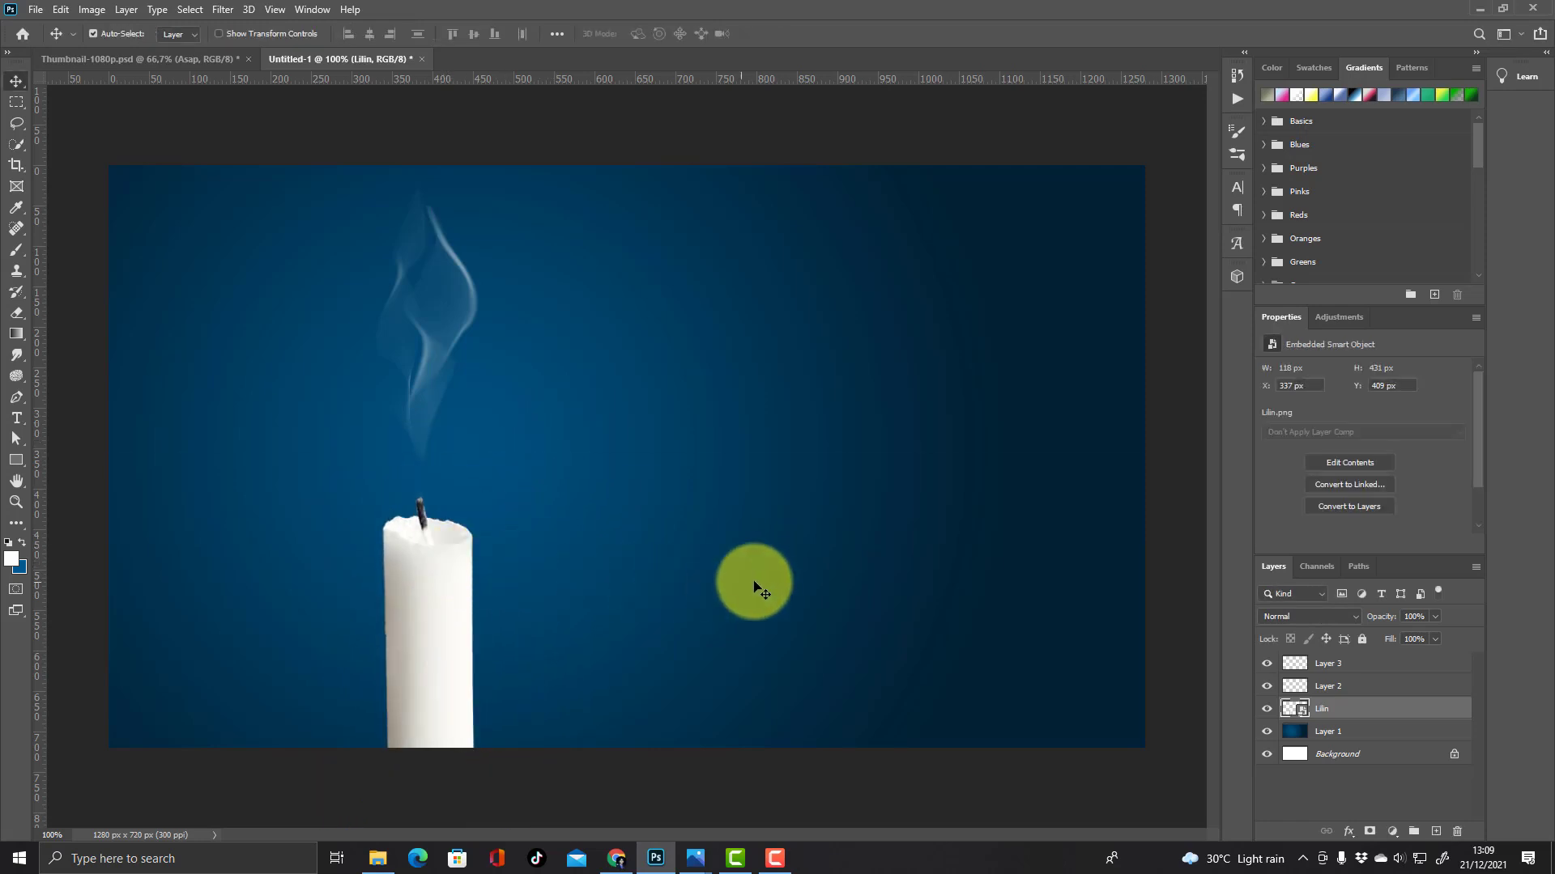
- Move both smoke layers down together so the base of the smoke meets the lowered wick
left_click(1357, 686)
left_click(1367, 665, "shift")
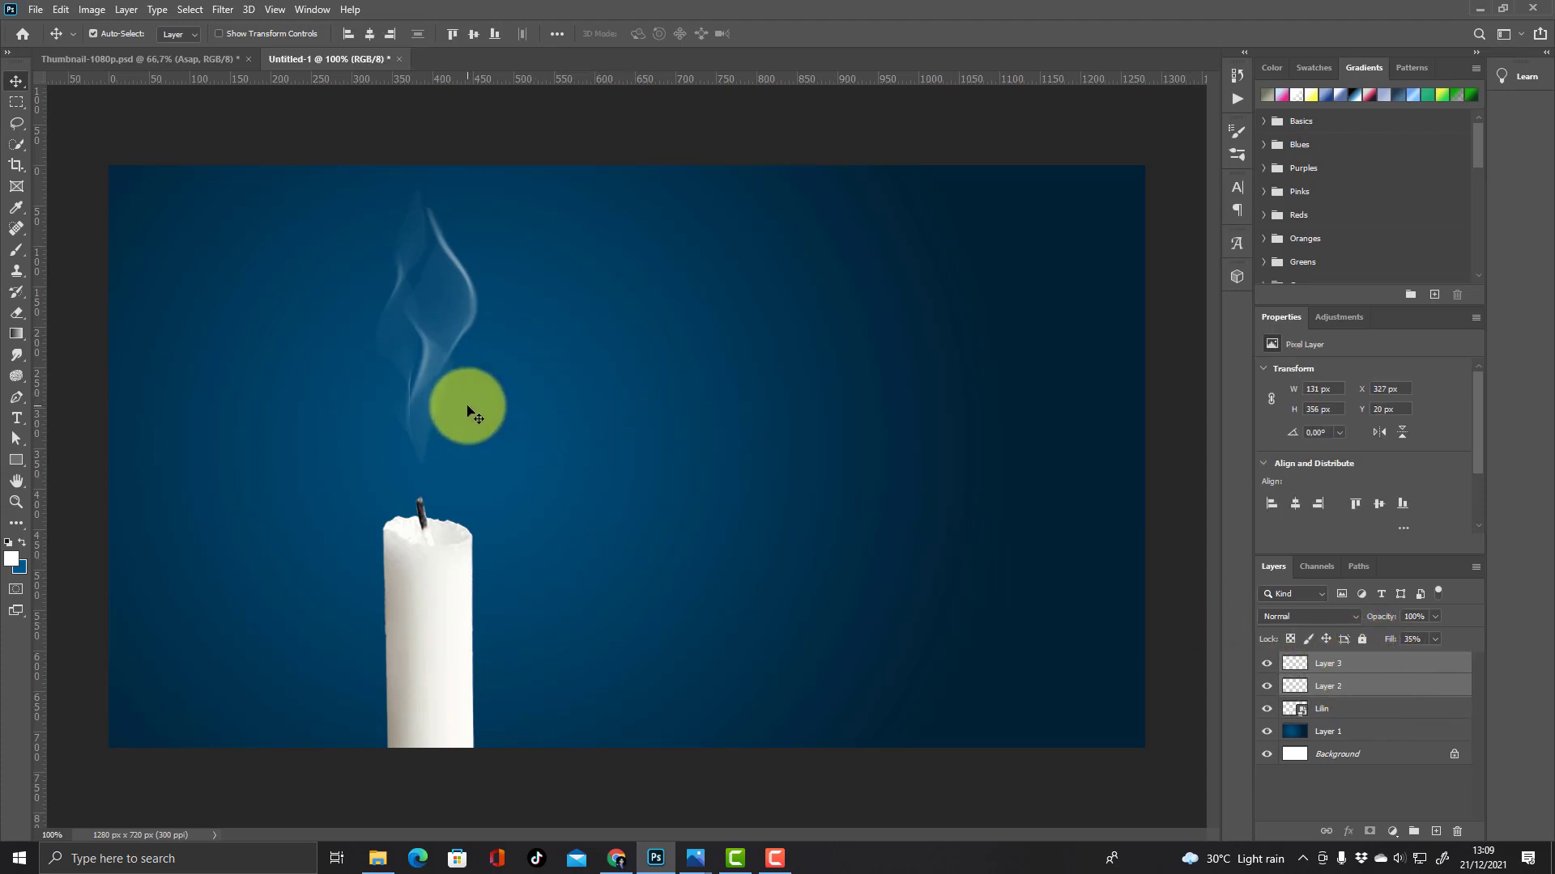
key("ctrl+t")
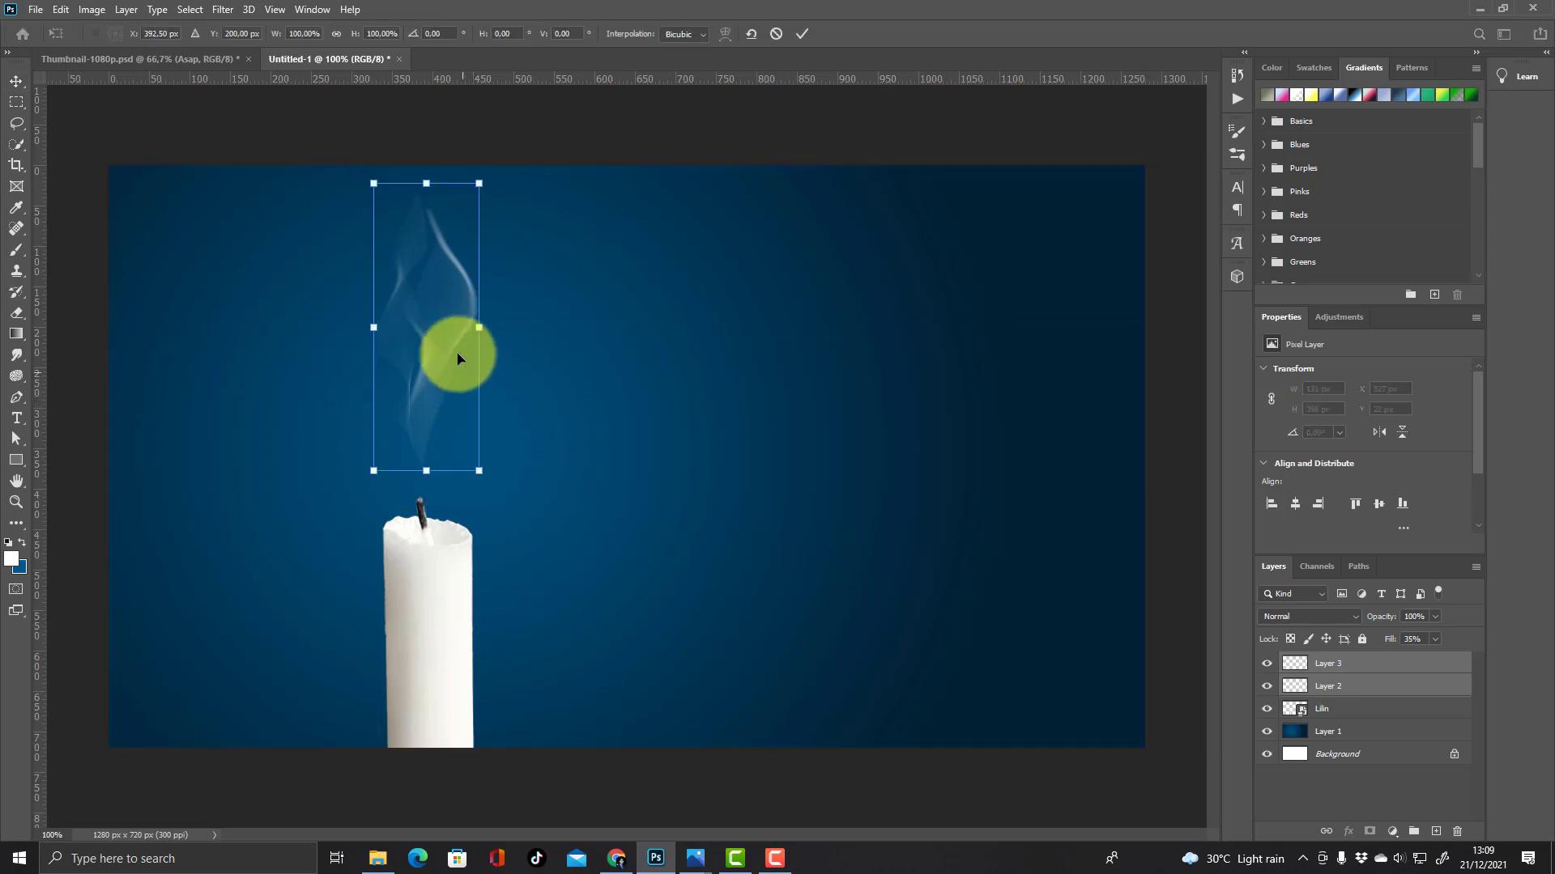
left_click_drag(444, 312, 437, 336)
key("Return")
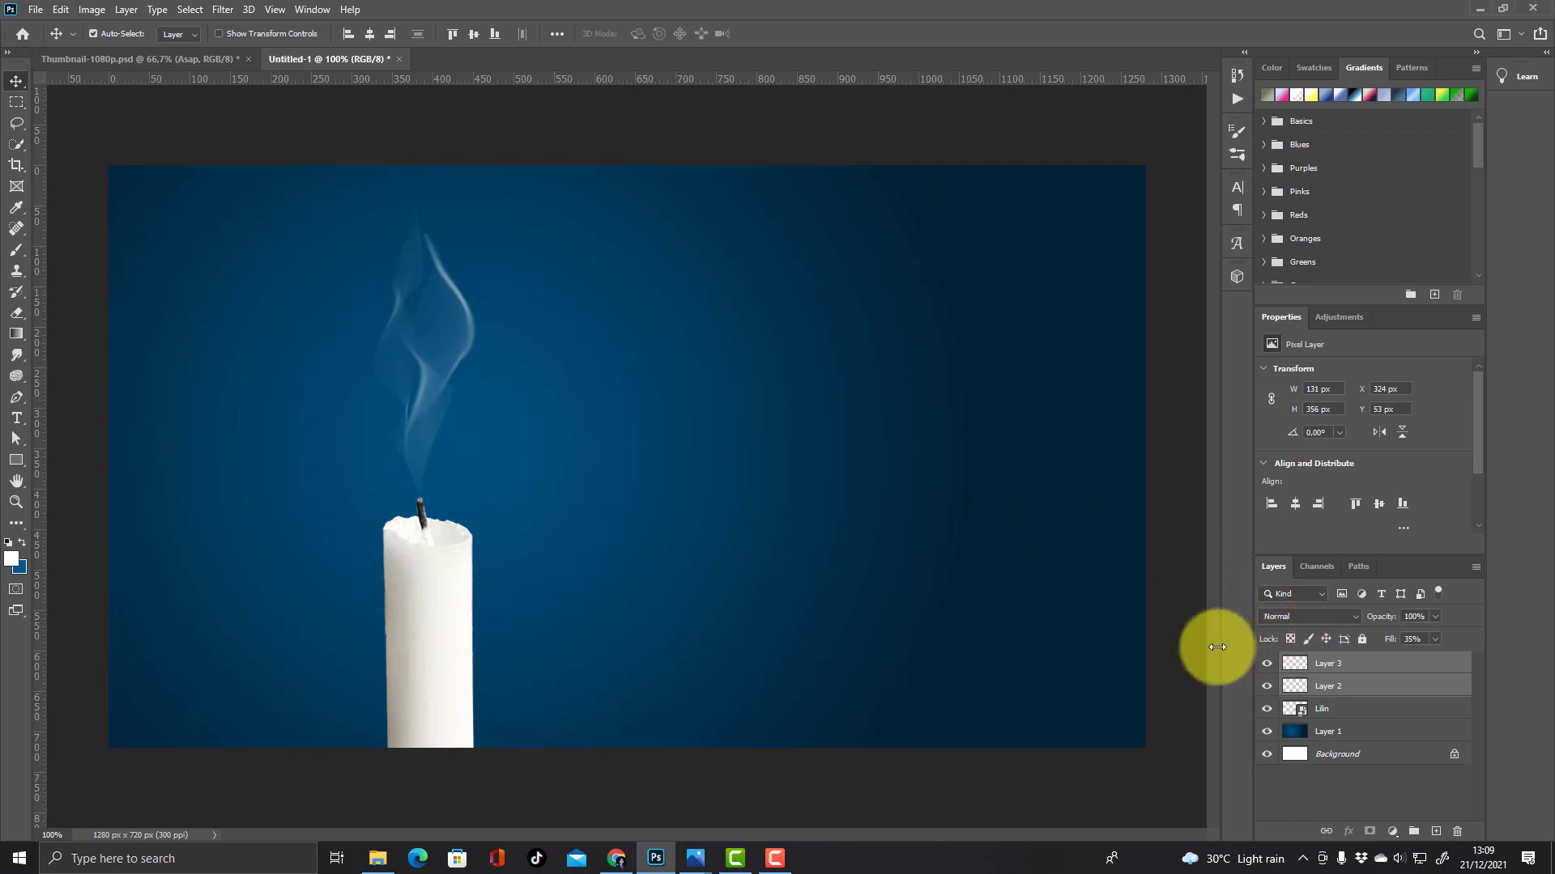
- Duplicate the blue gradient layer and place the copy directly above the candle layer
left_click(1364, 664)
left_click(1393, 732)
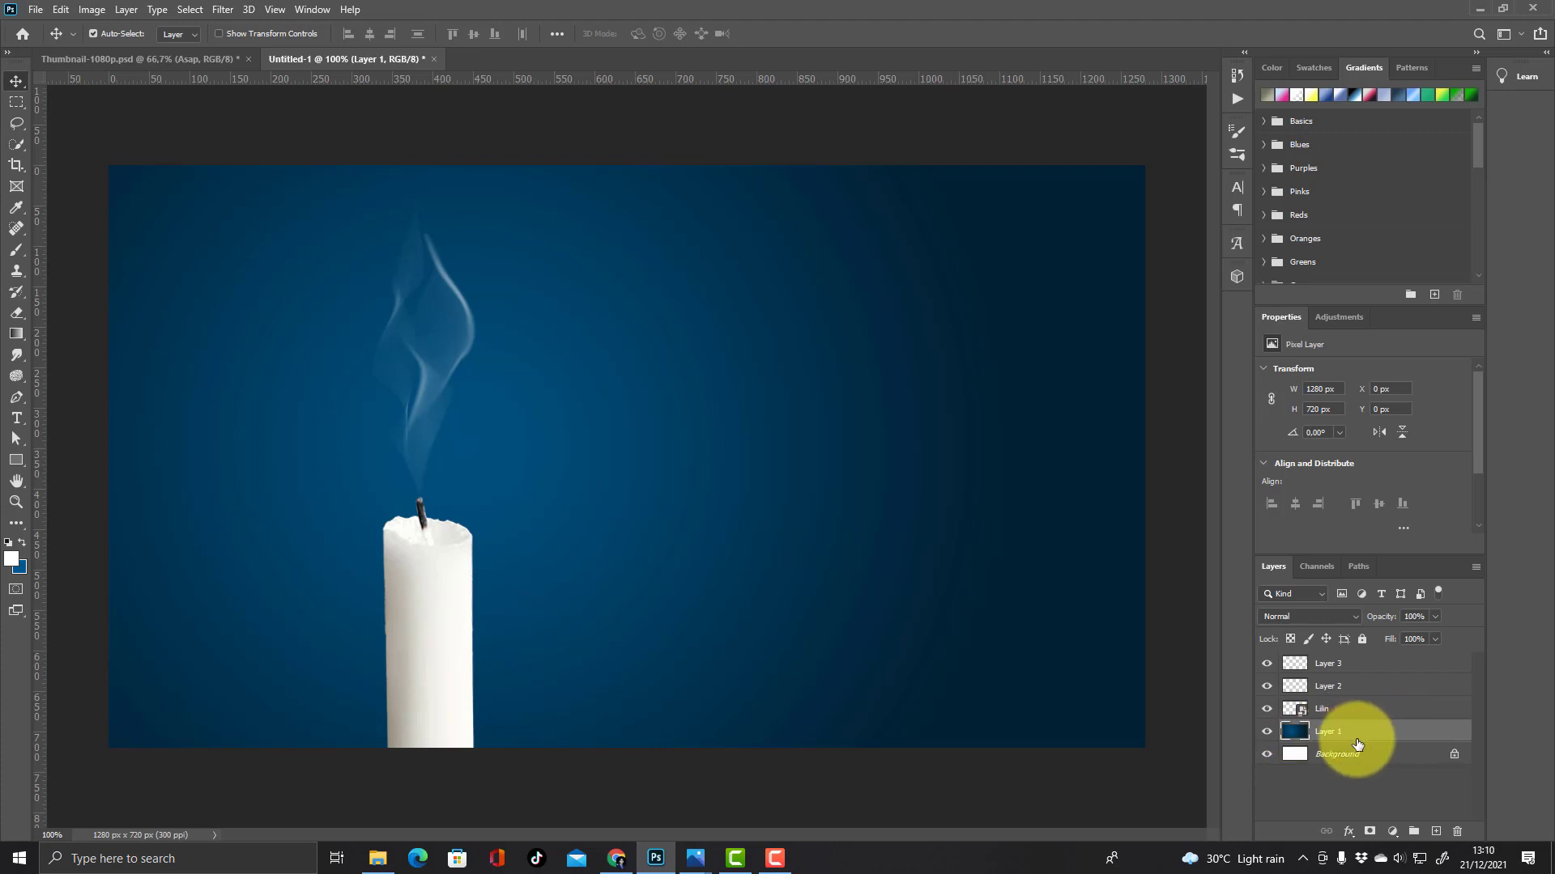
right_click(1391, 740)
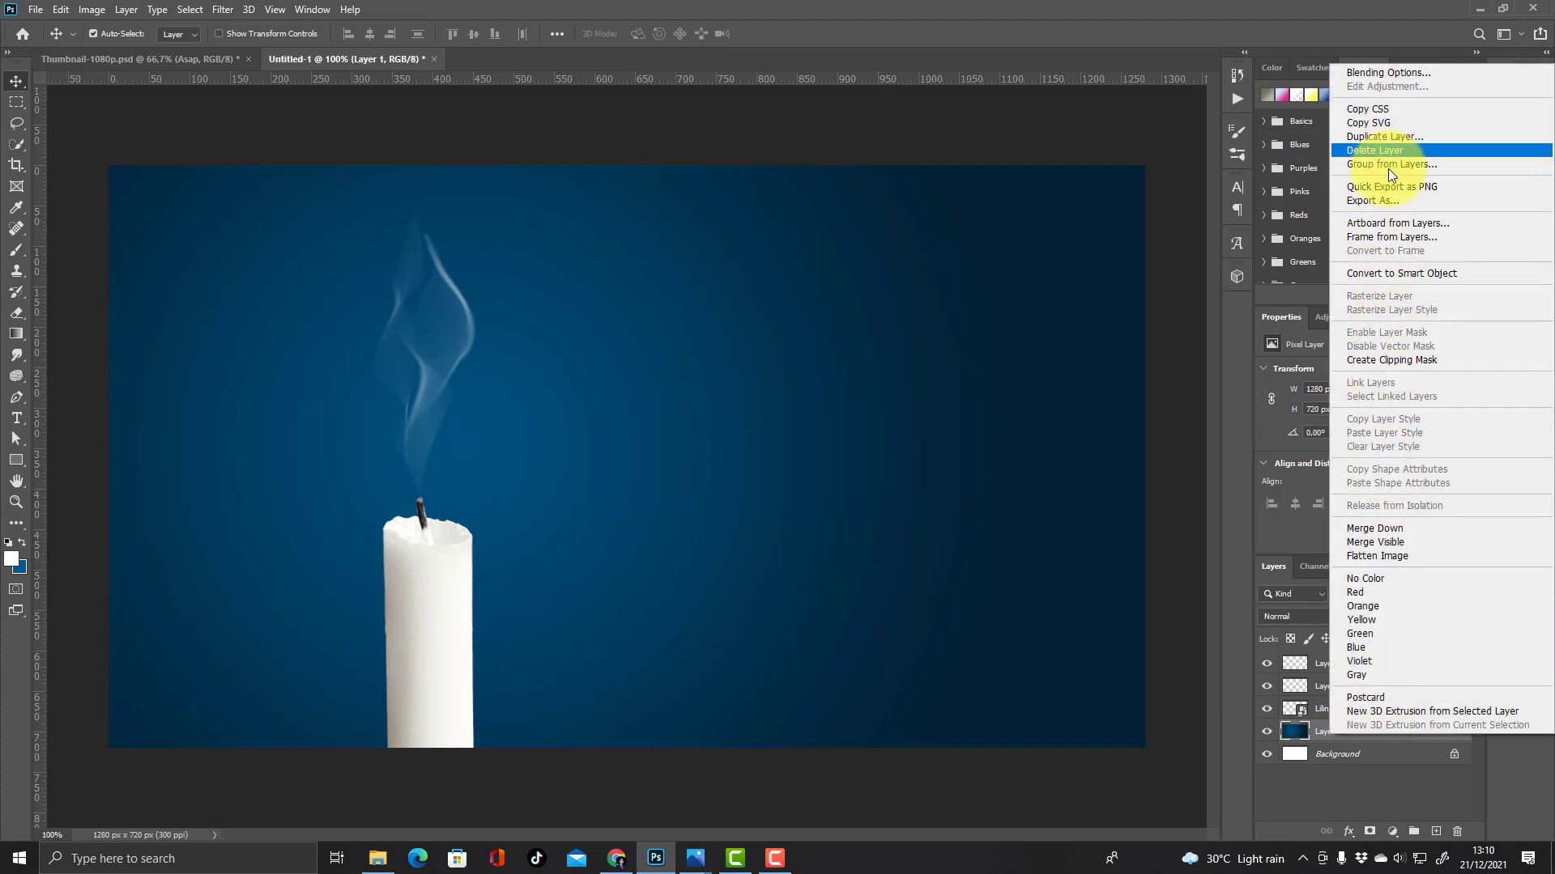
left_click(1318, 725)
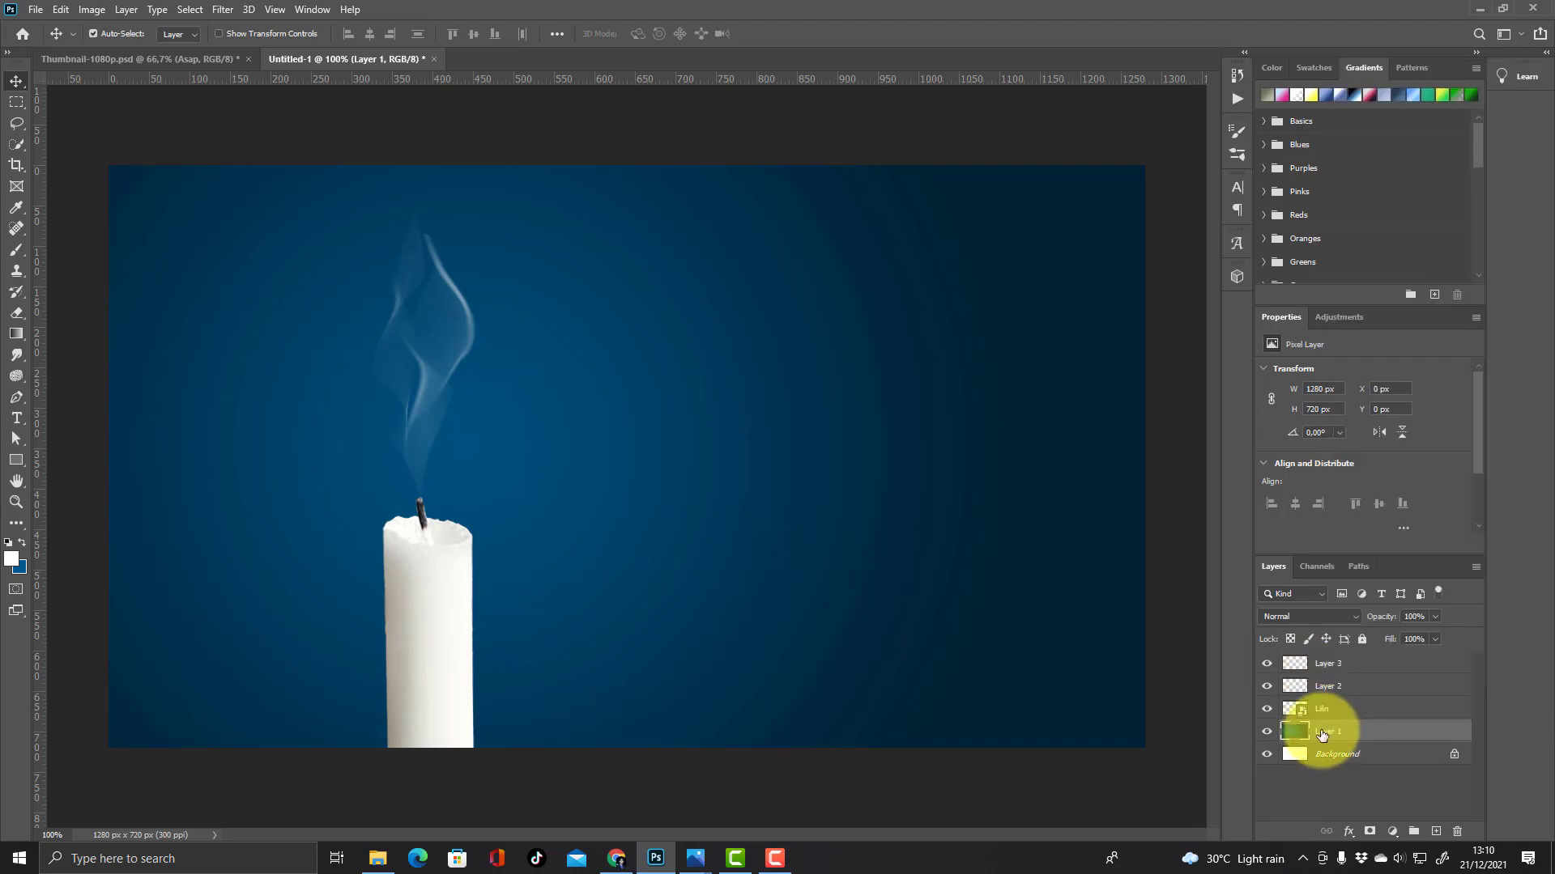
key("ctrl+j")
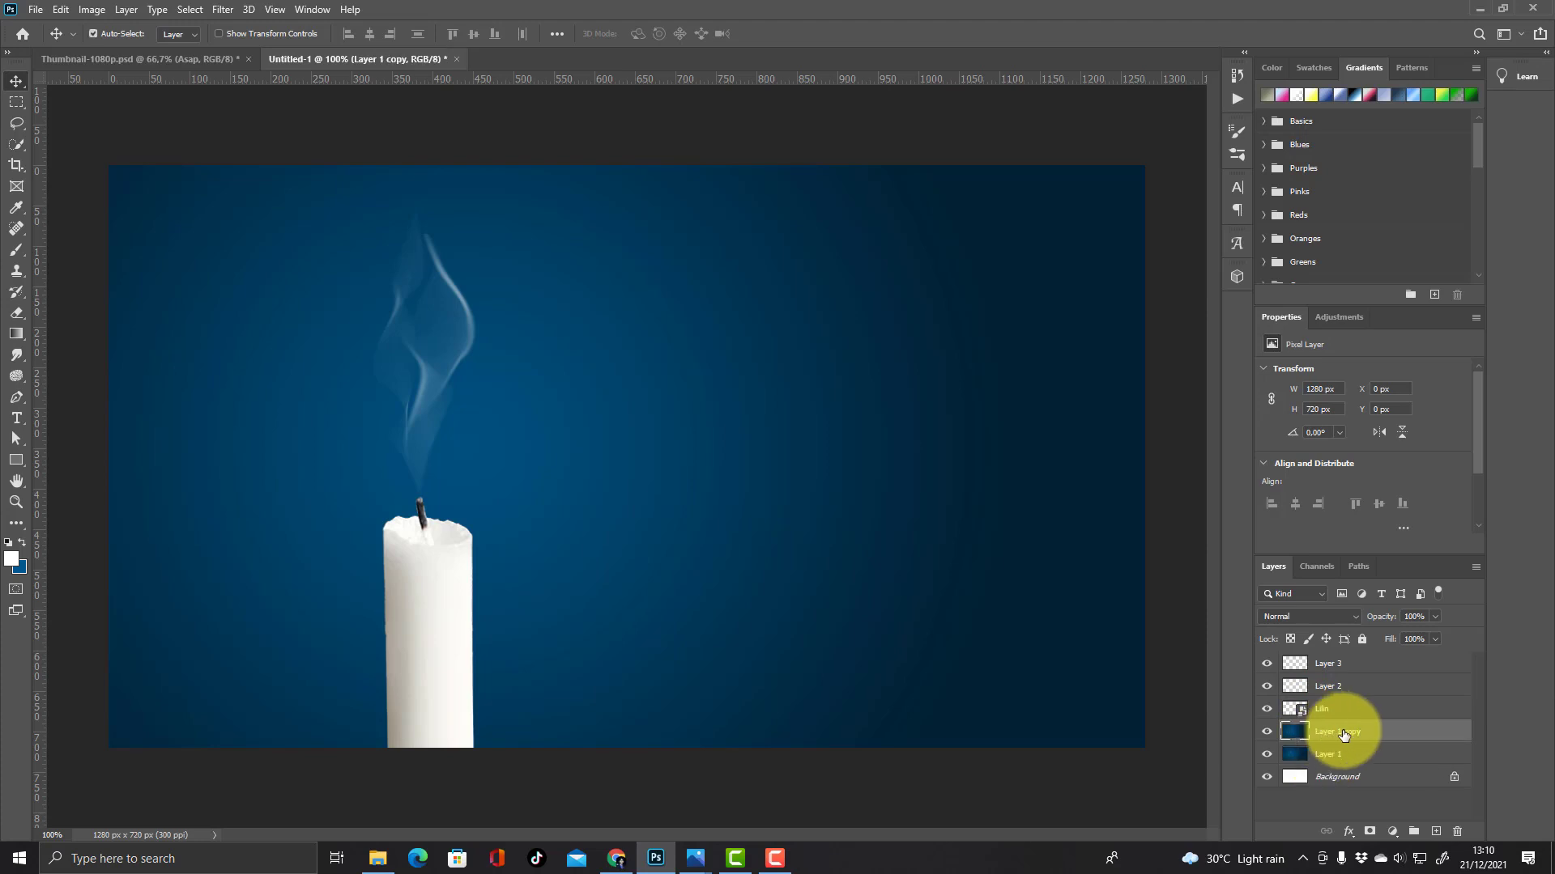
left_click_drag(1344, 735, 1344, 701)
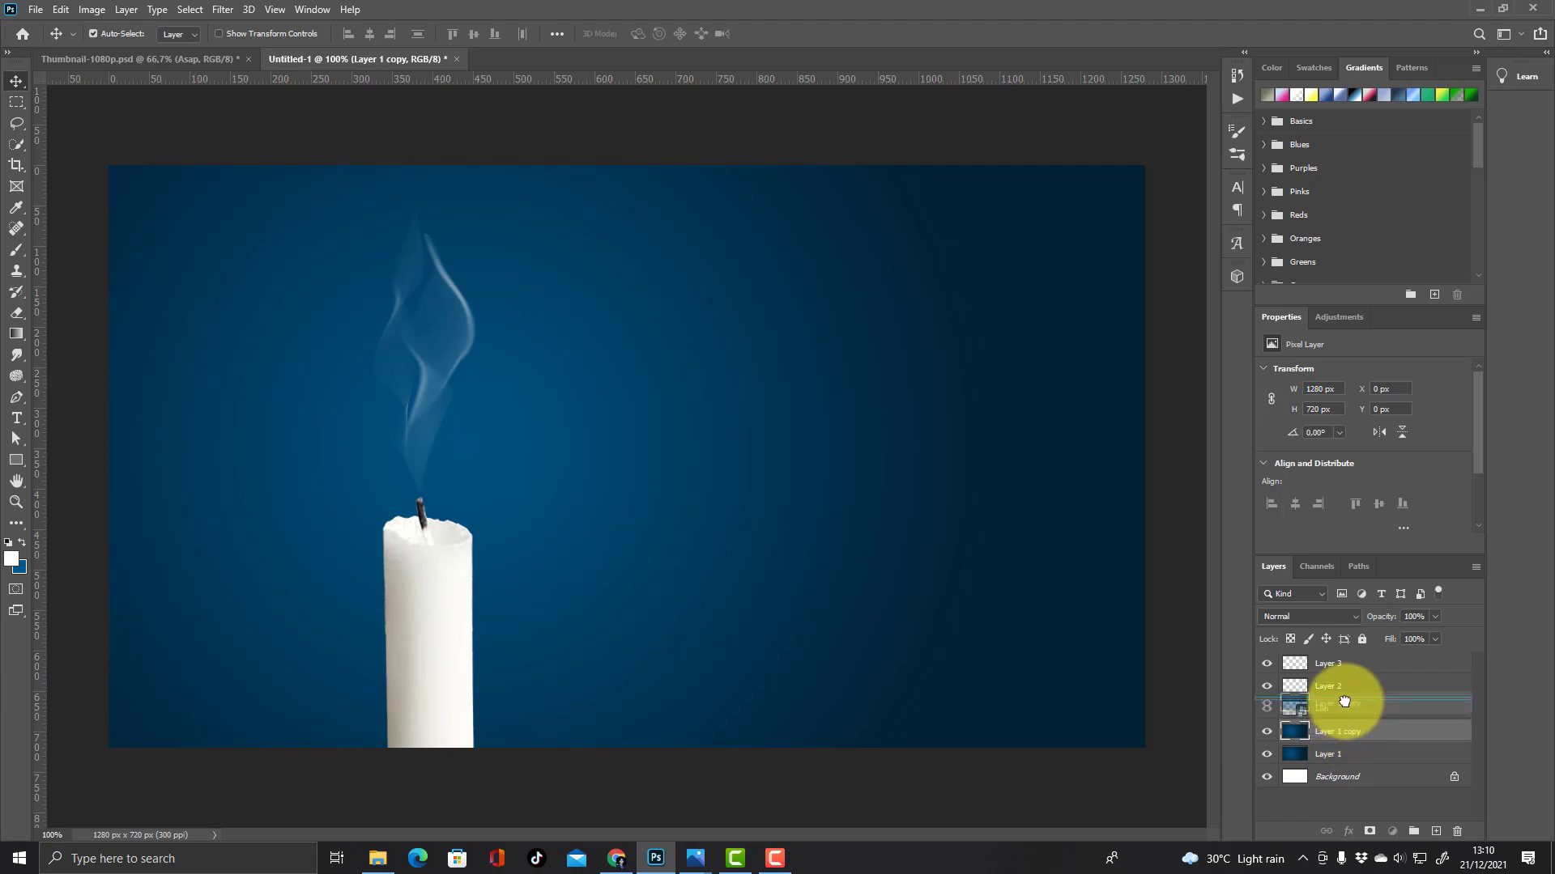
left_click_drag(1345, 701, 1346, 709)
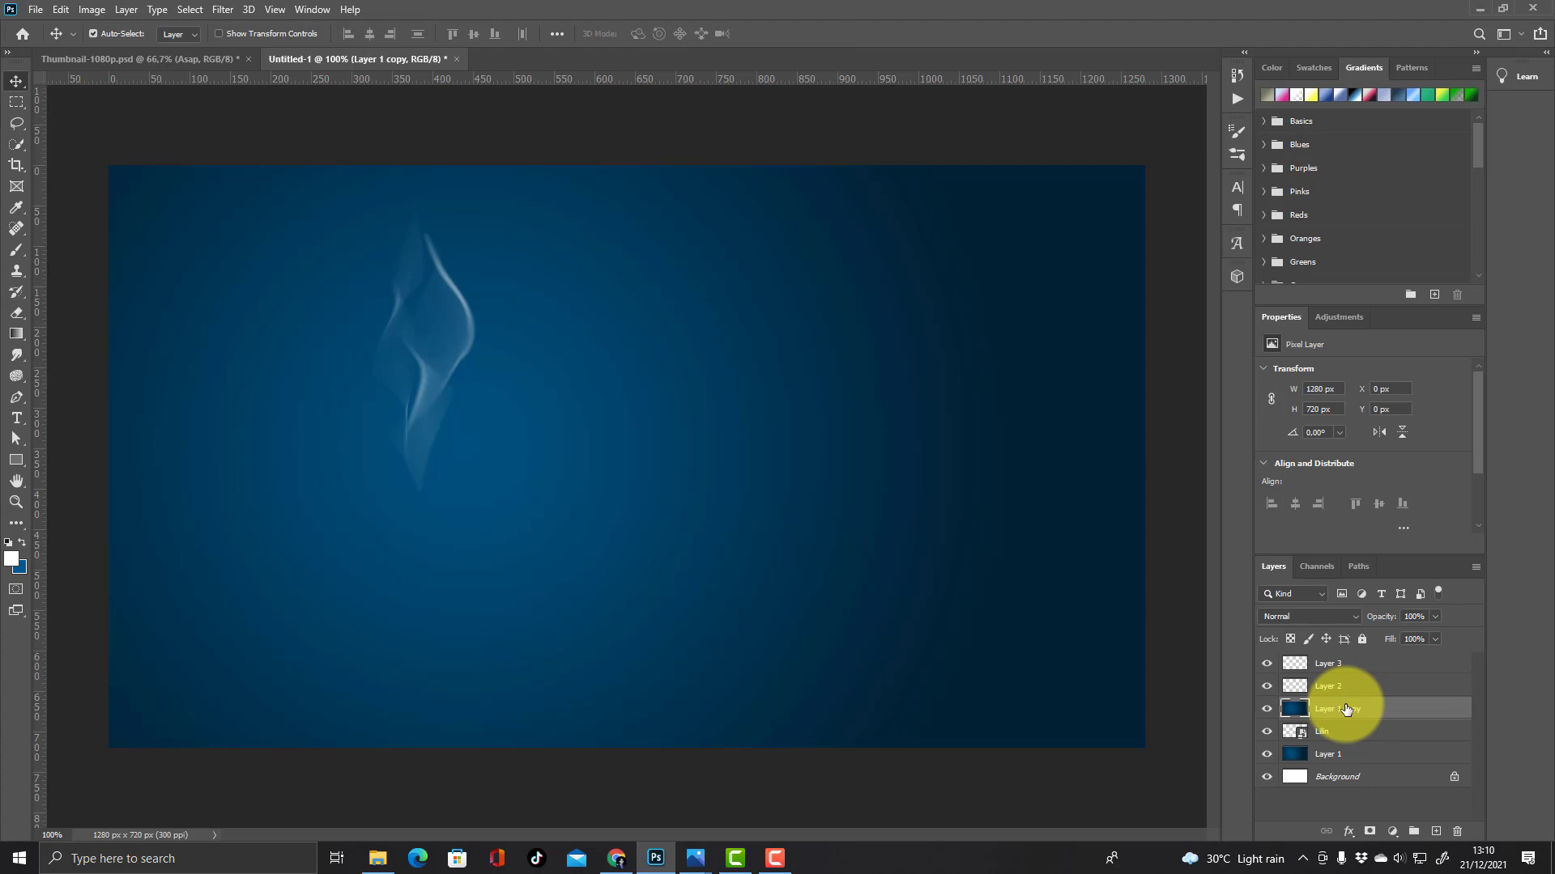
- Lower the gradient copy's opacity to 42% and draw an elliptical selection about 190 × 294 px around the wick and candle top
left_click(1436, 617)
left_click_drag(1403, 635, 1393, 635)
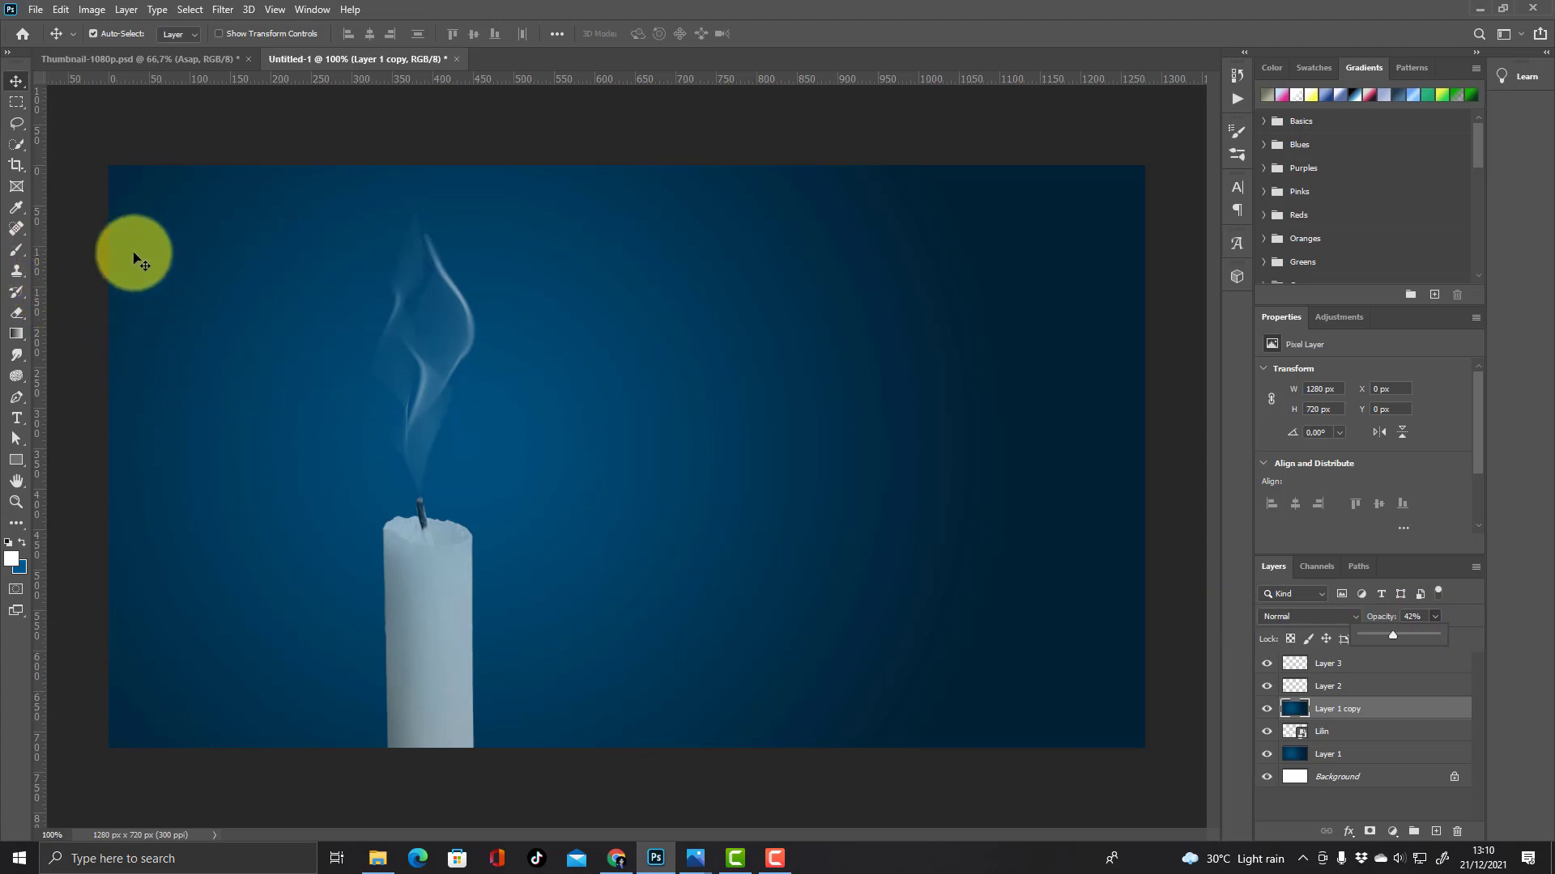
left_click(21, 99)
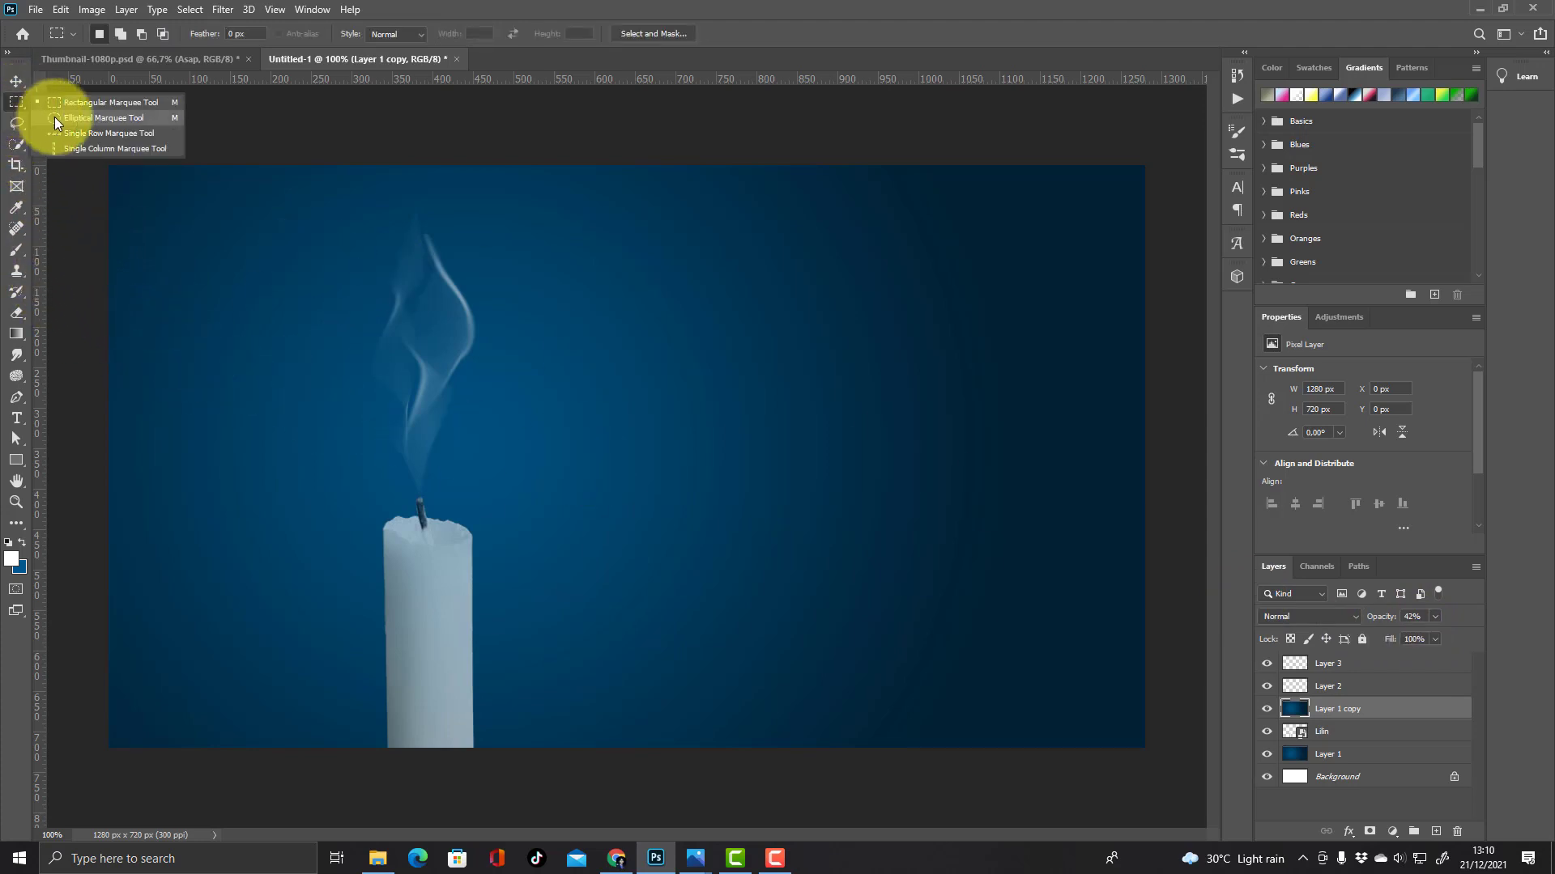
left_click(58, 118)
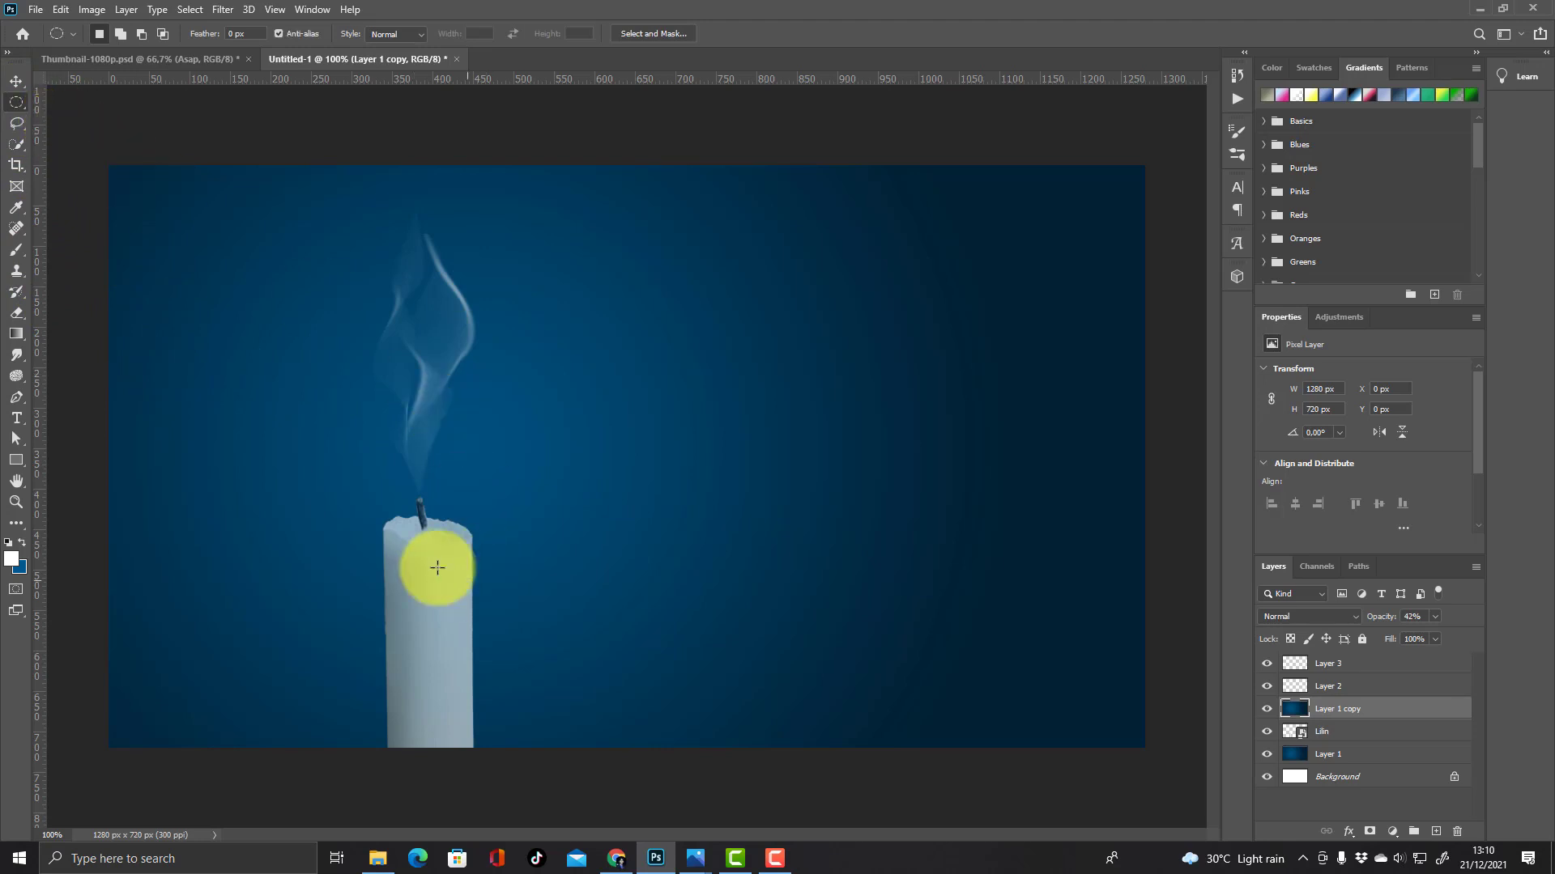
mouse_move(355, 404)
left_mouse_down()
mouse_move(491, 589)
mouse_move(507, 640)
left_mouse_up()
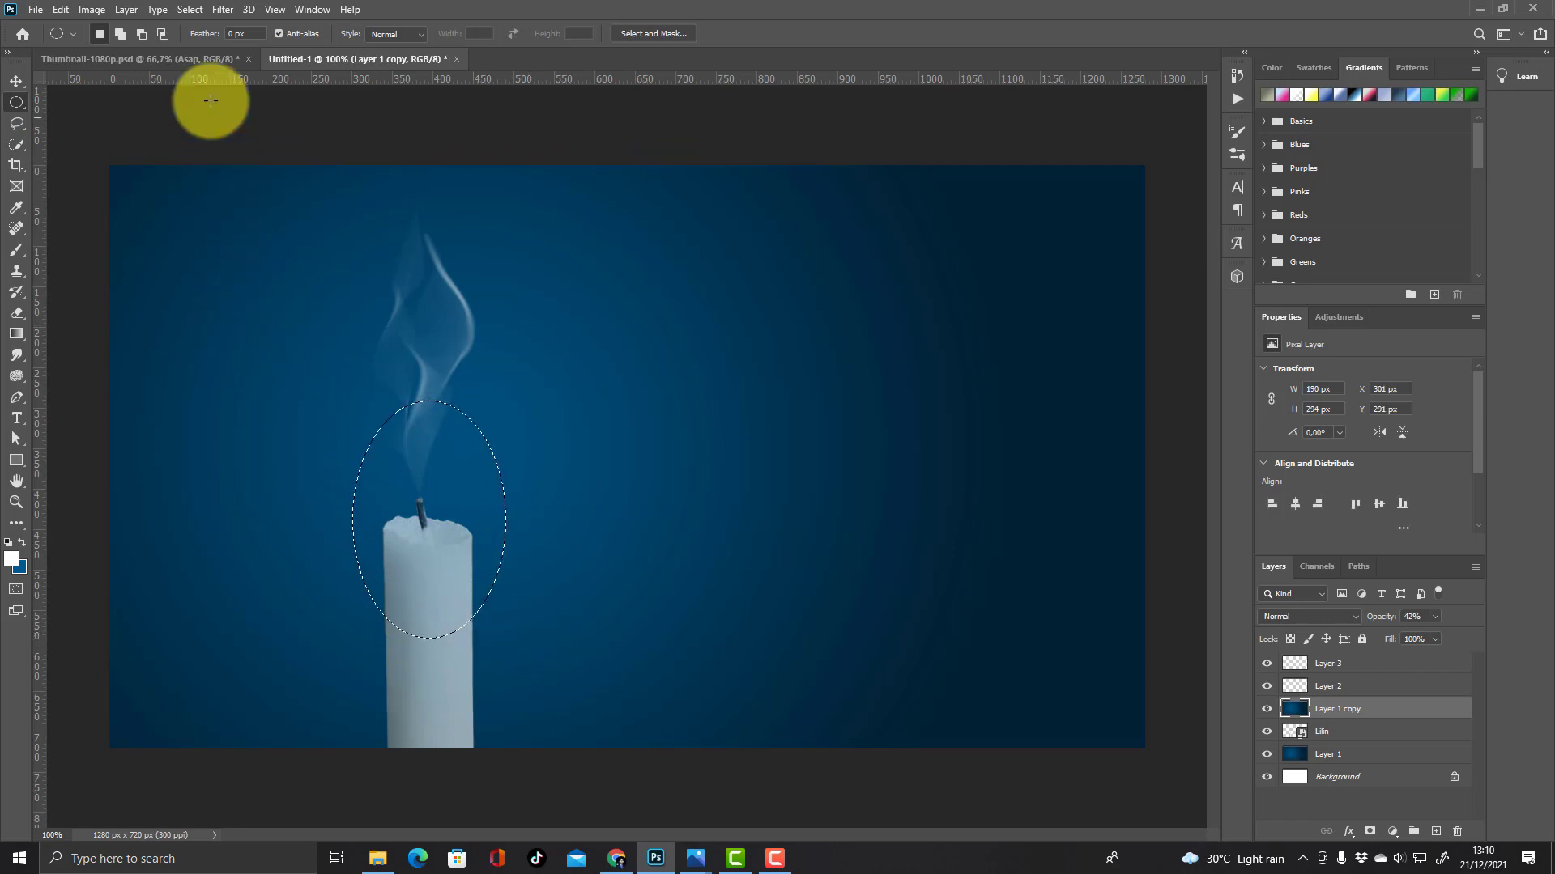
- Feather the elliptical selection with a radius of 80 pixels
left_click(188, 10)
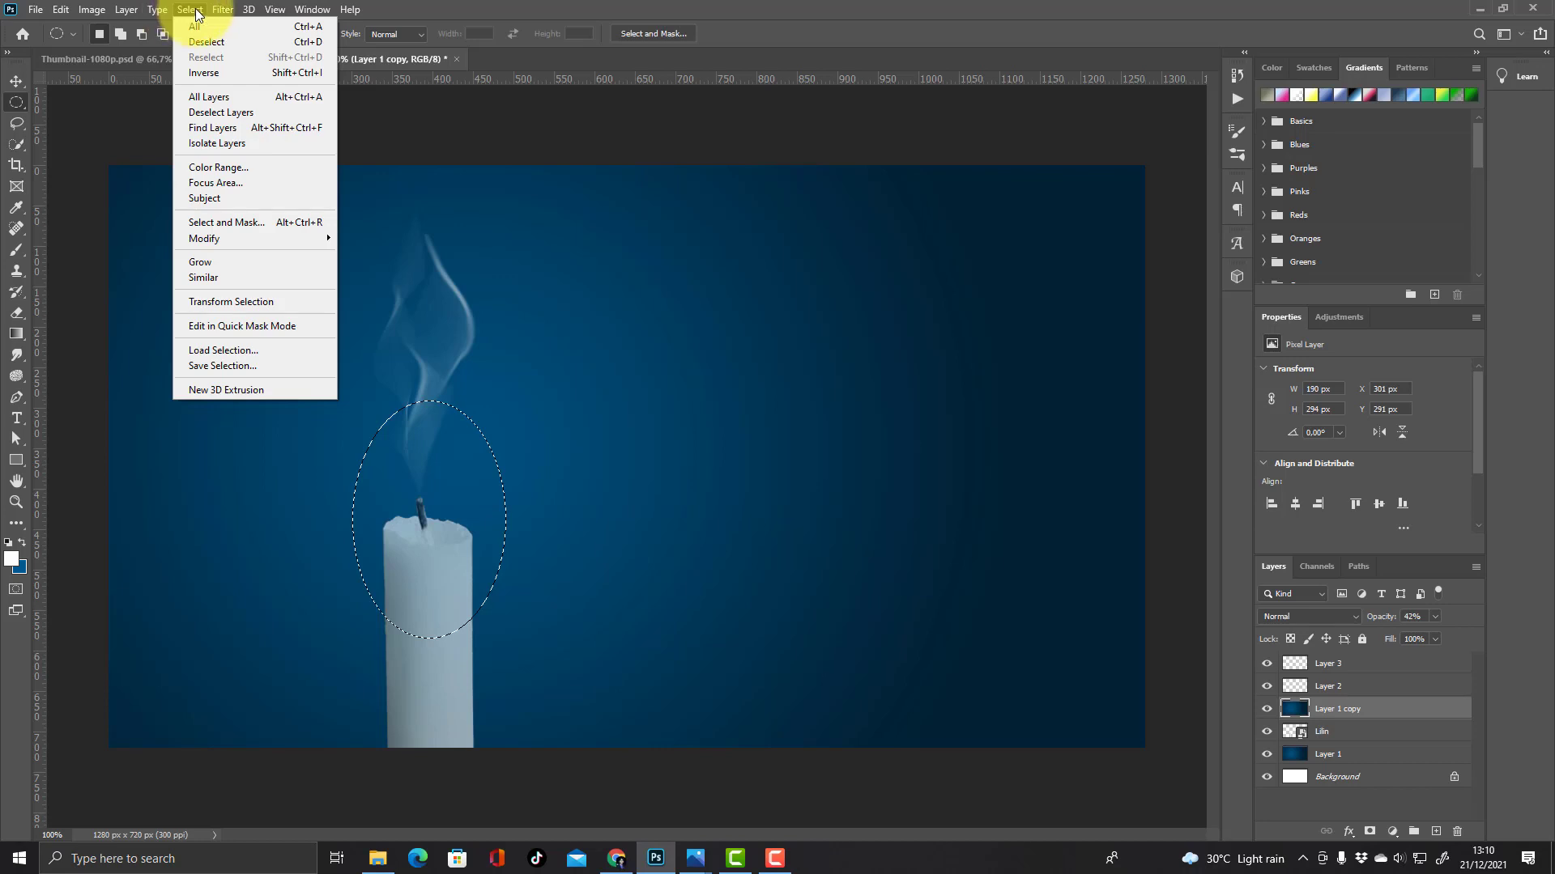
left_click(188, 10)
left_click(138, 9)
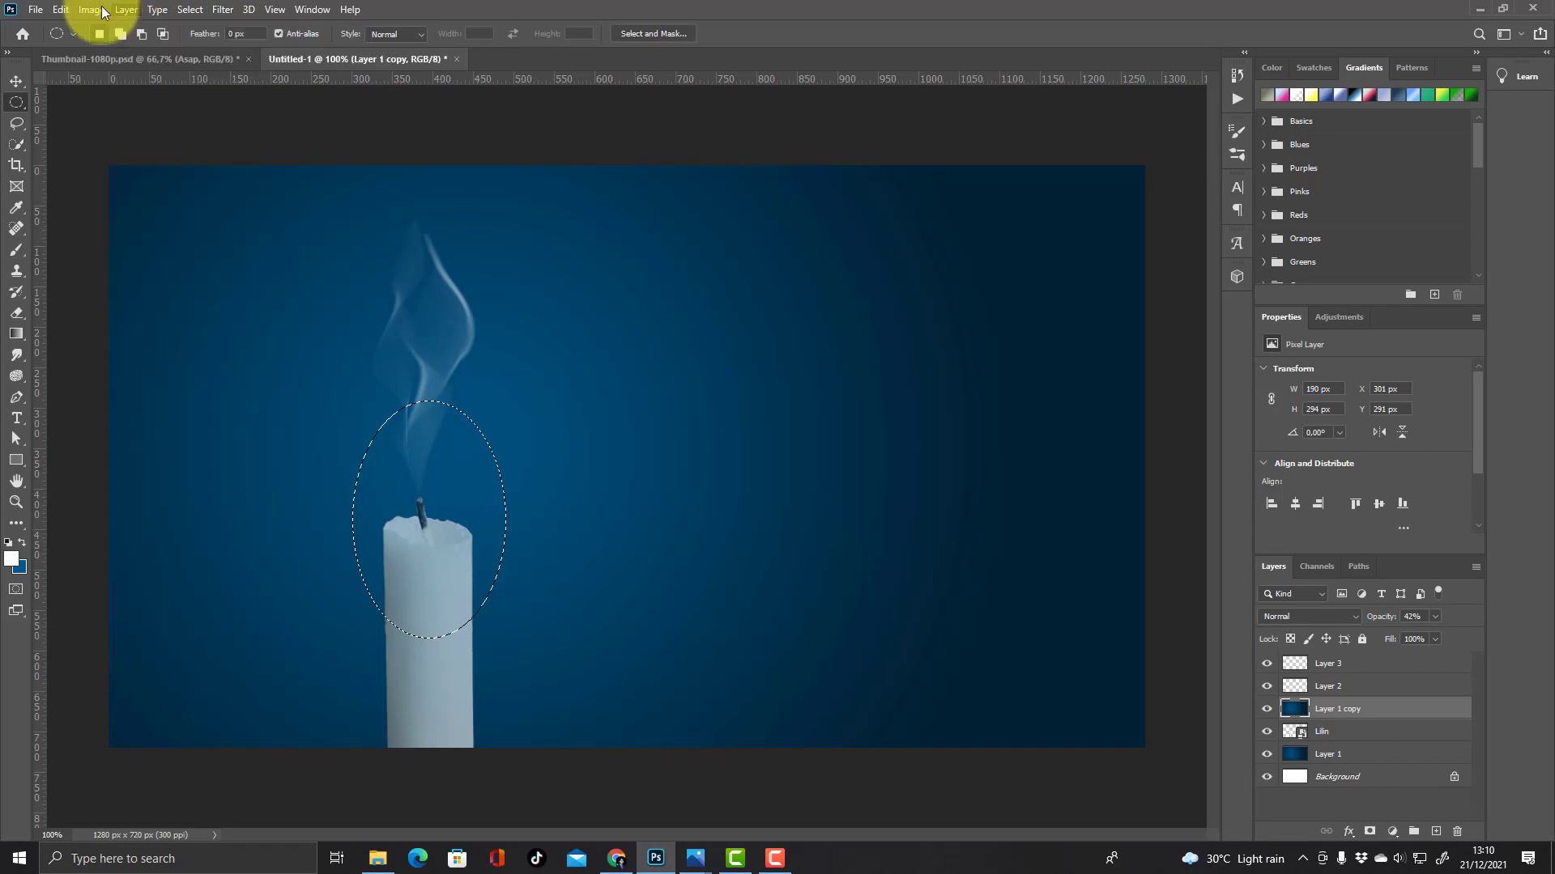
left_click(420, 6)
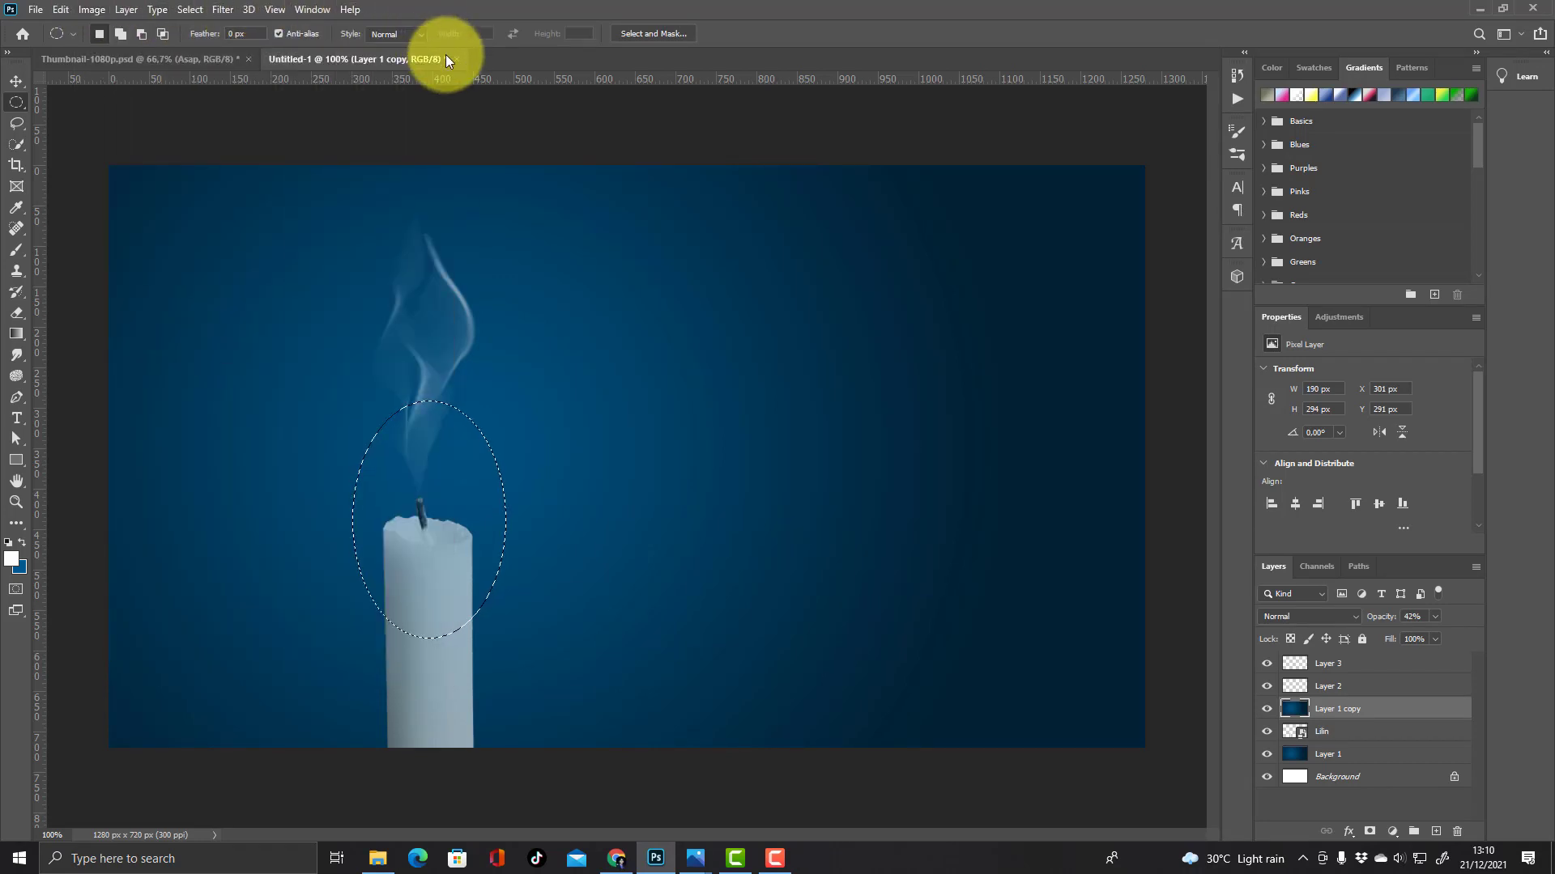
key("shift+F6")
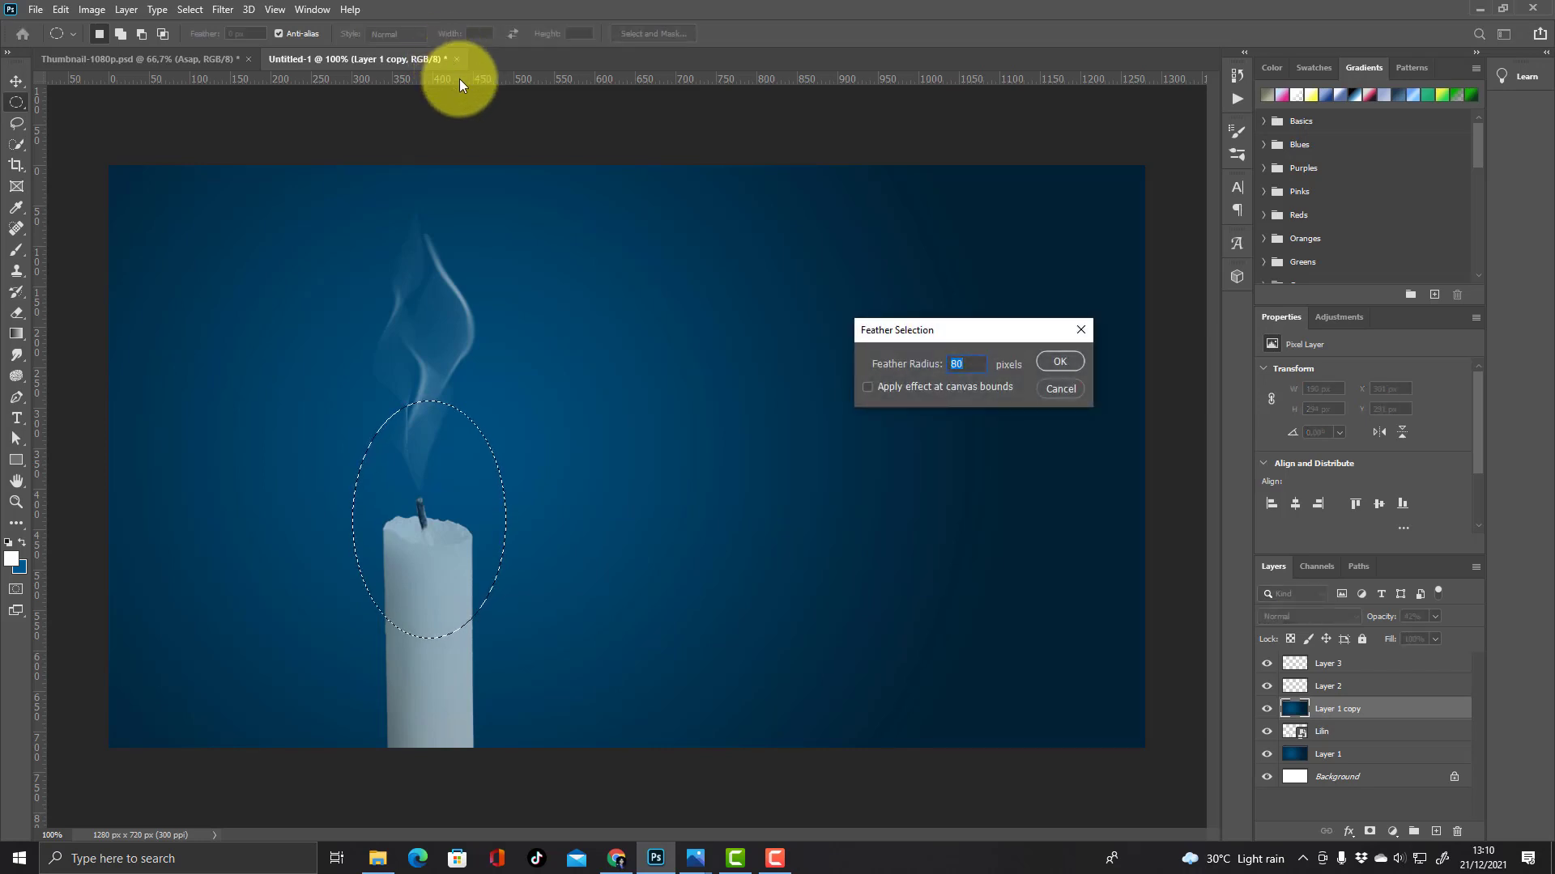
left_click_drag(907, 344, 652, 391)
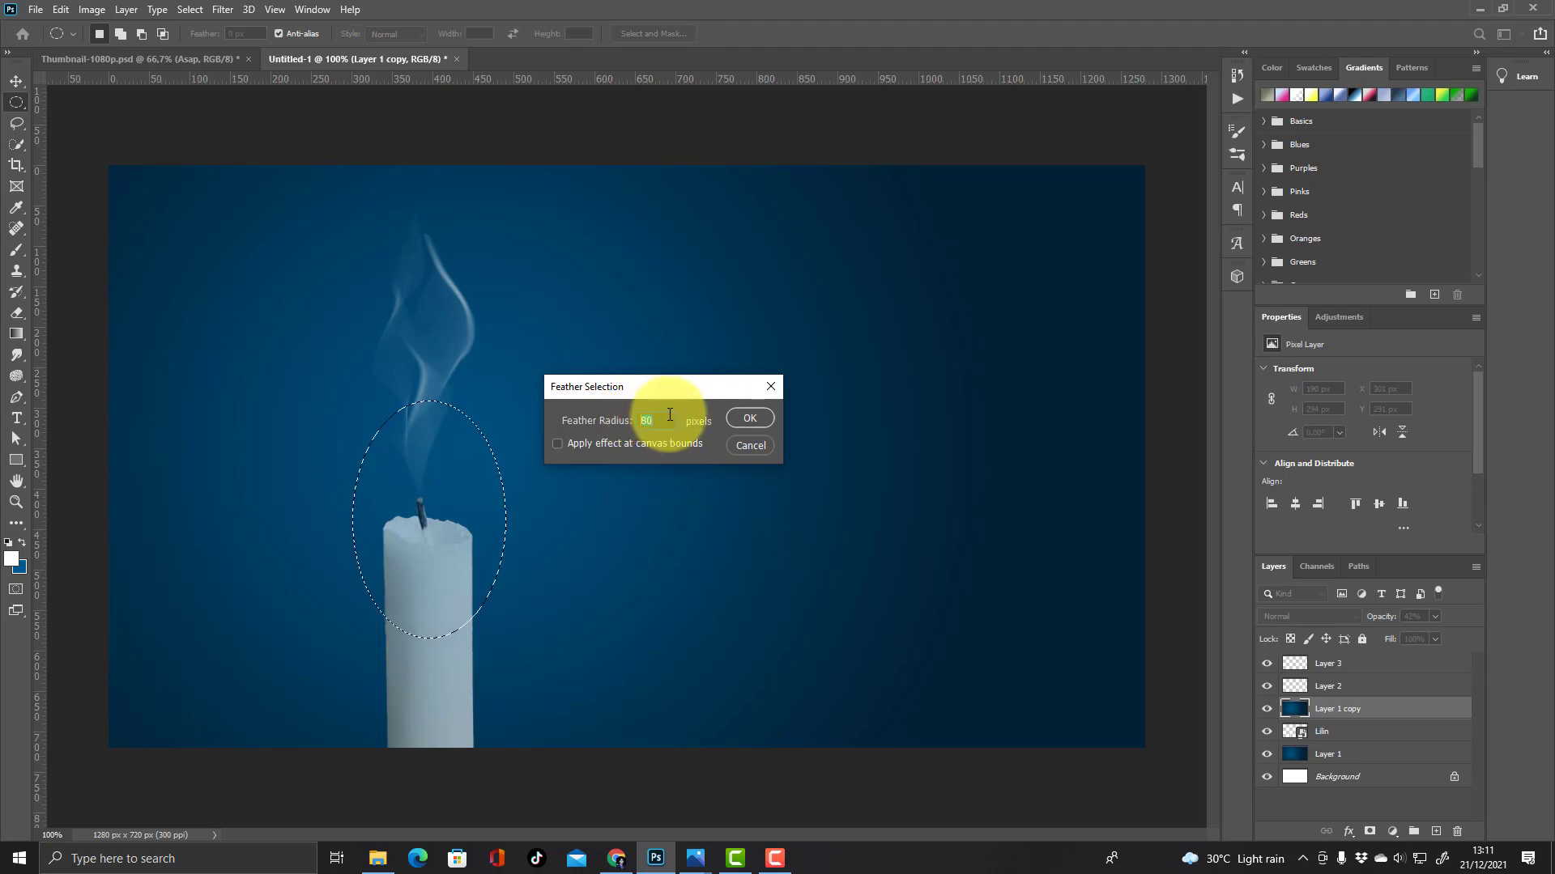
type("80")
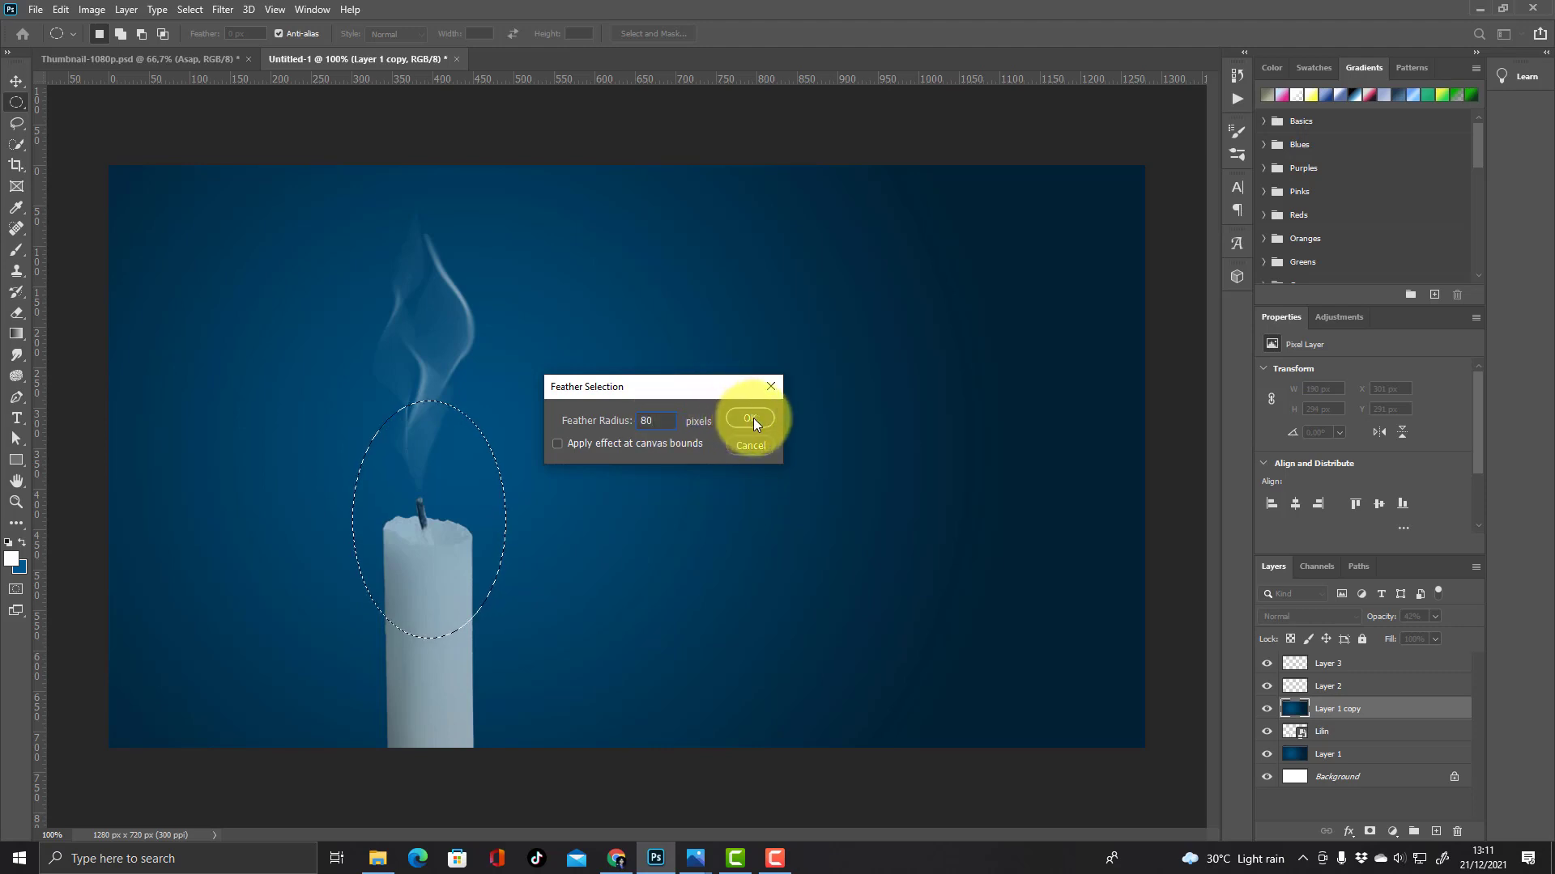
left_click(751, 418)
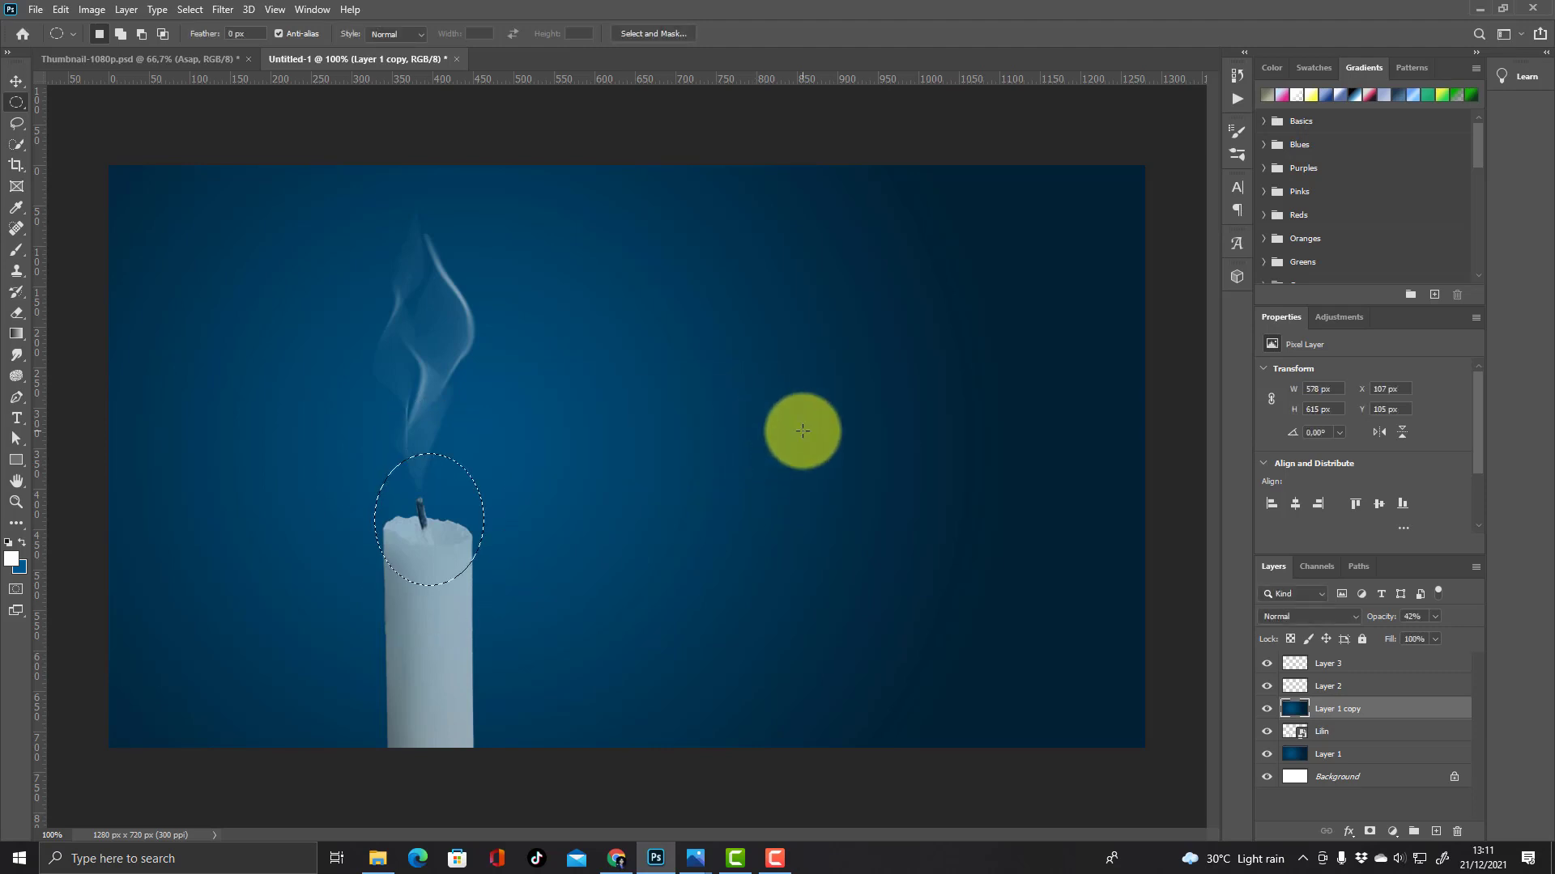
- Set the gradient copy's opacity to 100%, delete its feathered area and deselect, comparing the candle with the copy hidden and shown
left_click(1434, 616)
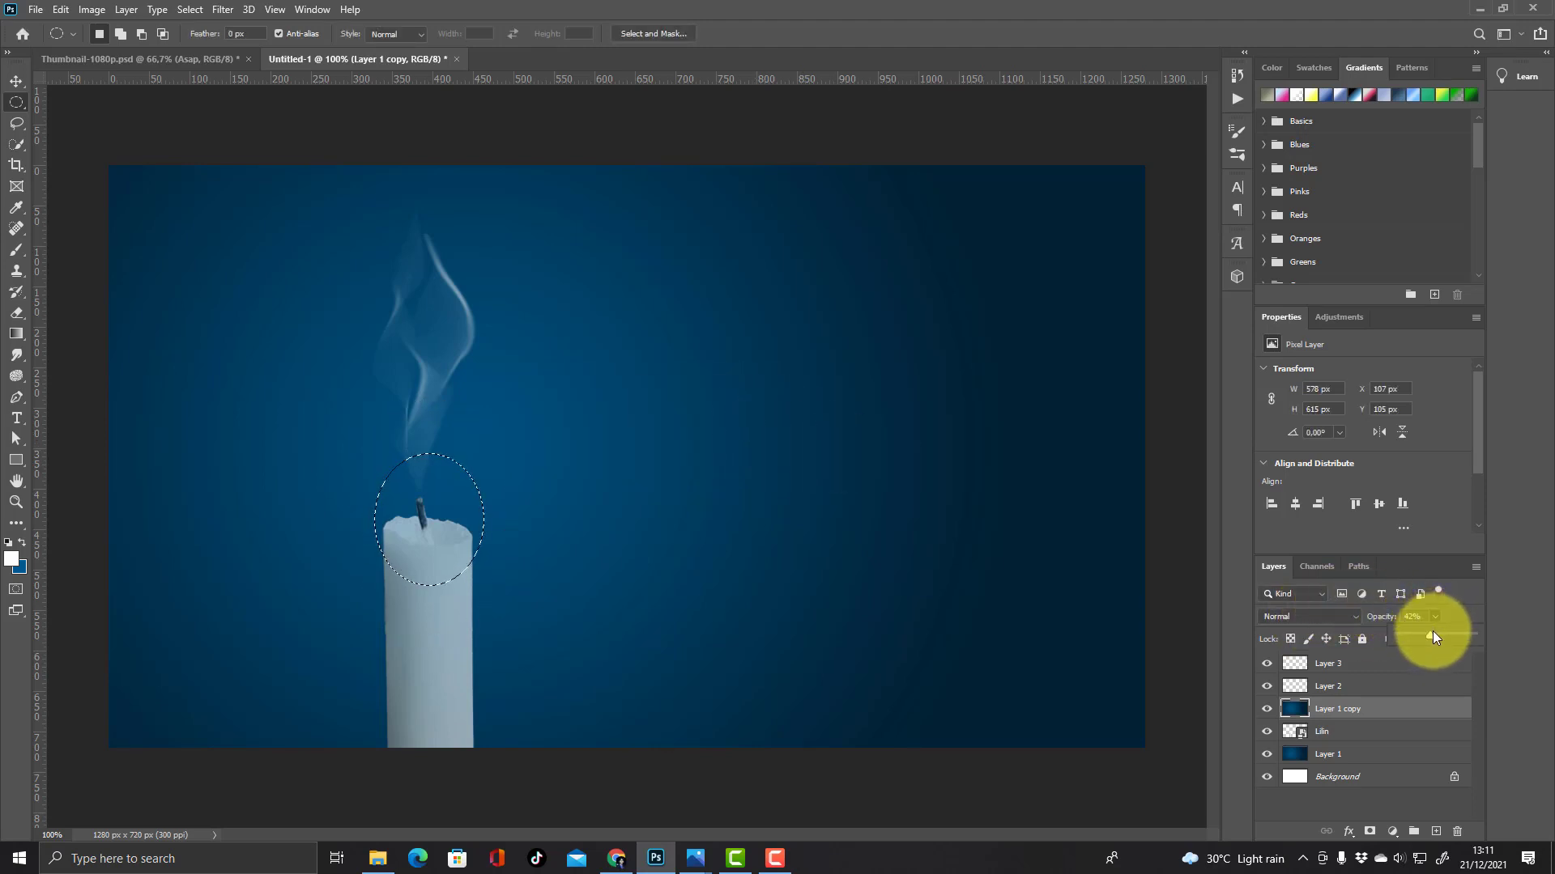
left_click(1276, 718)
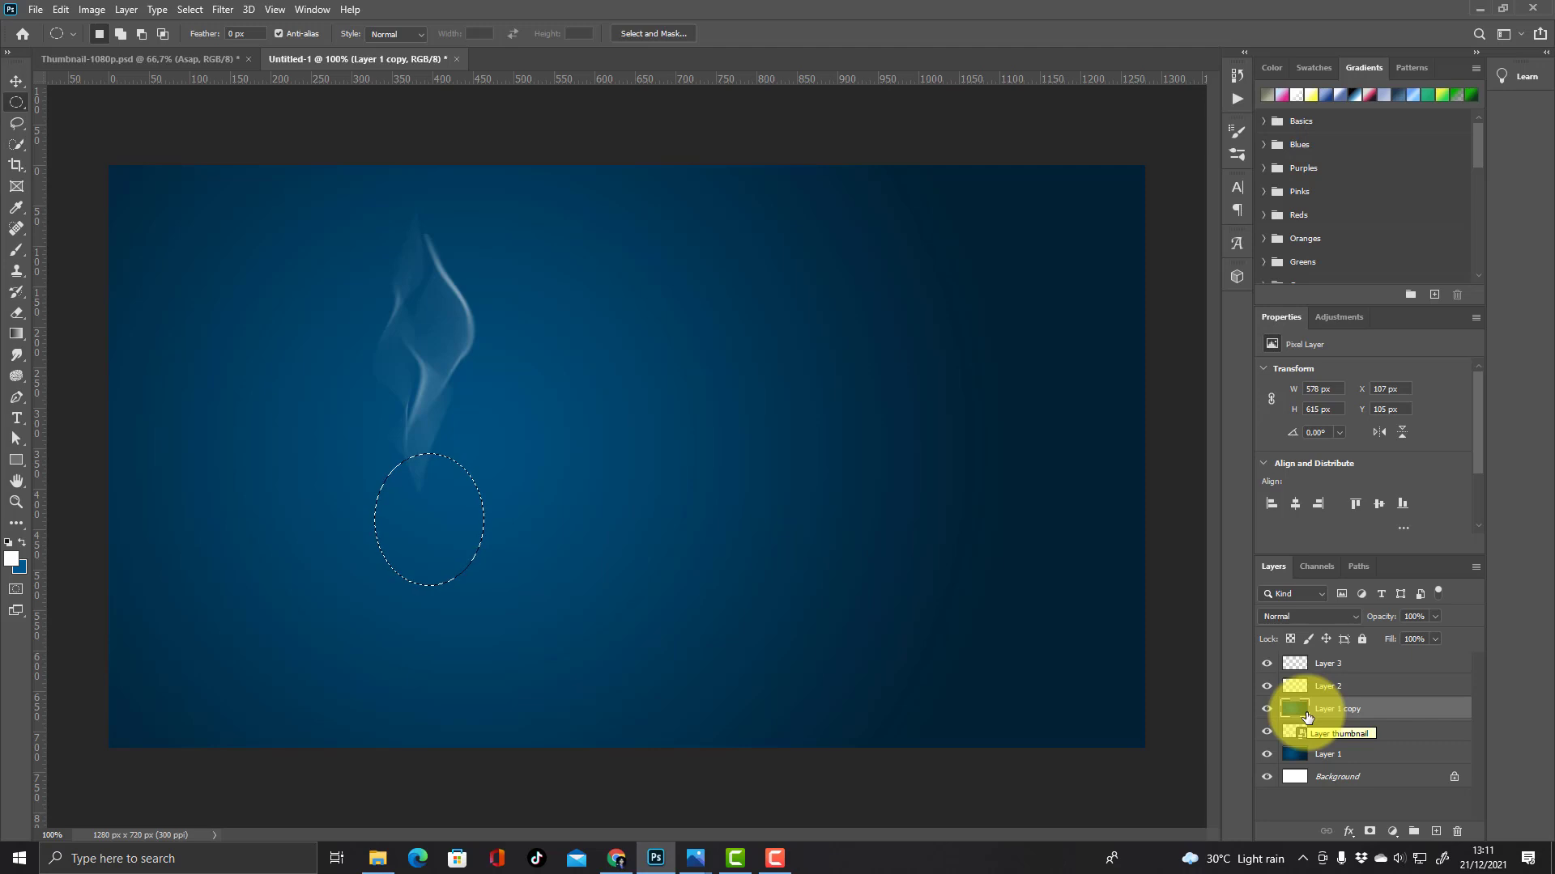
key("Delete")
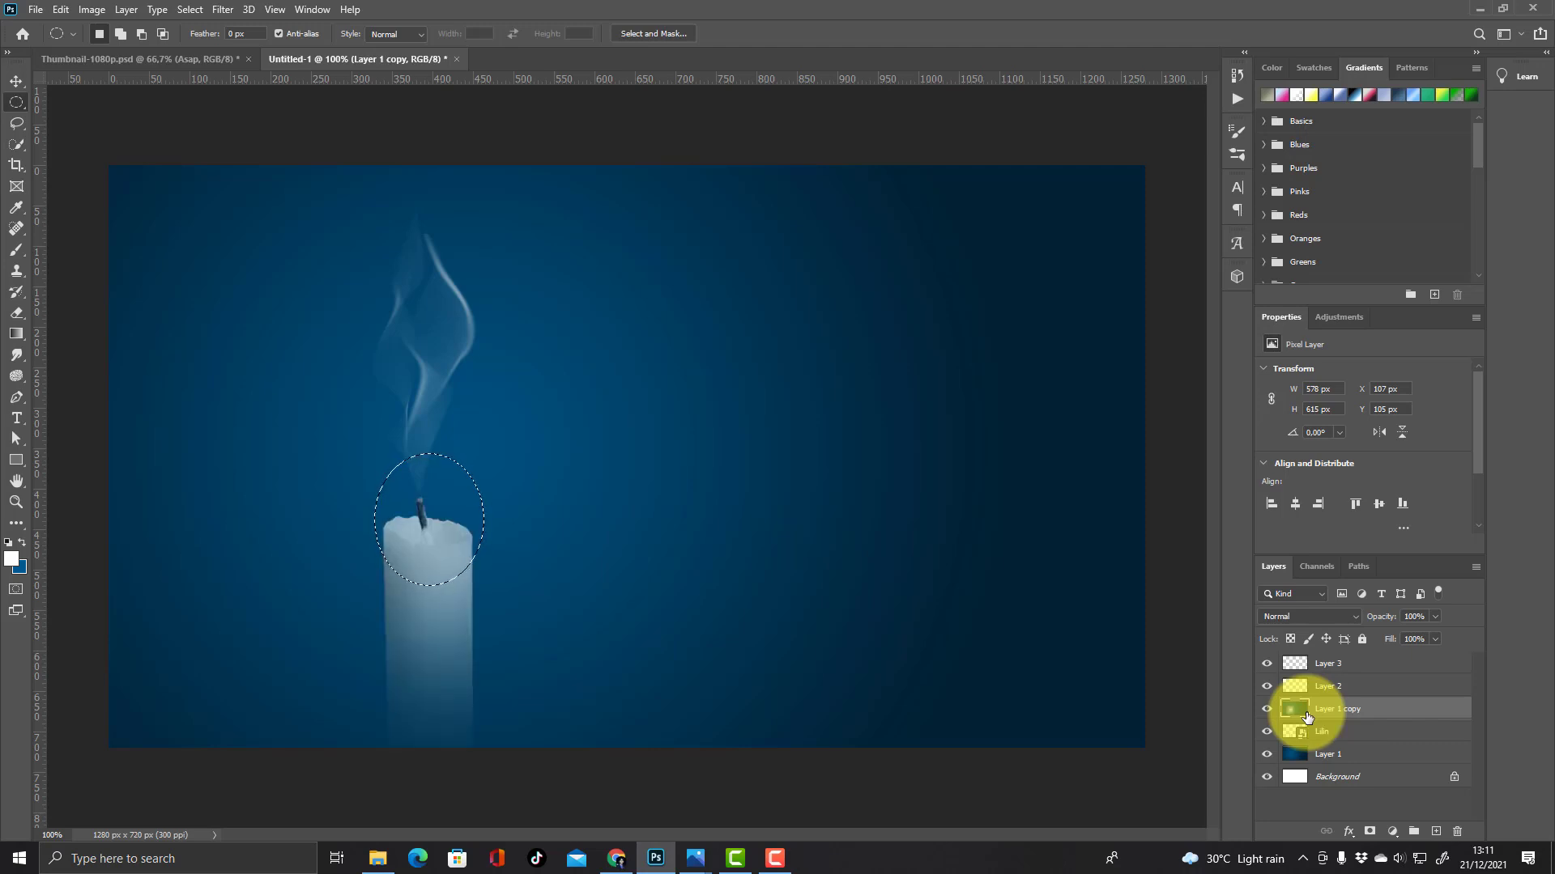
key("ctrl+d")
left_click(20, 78)
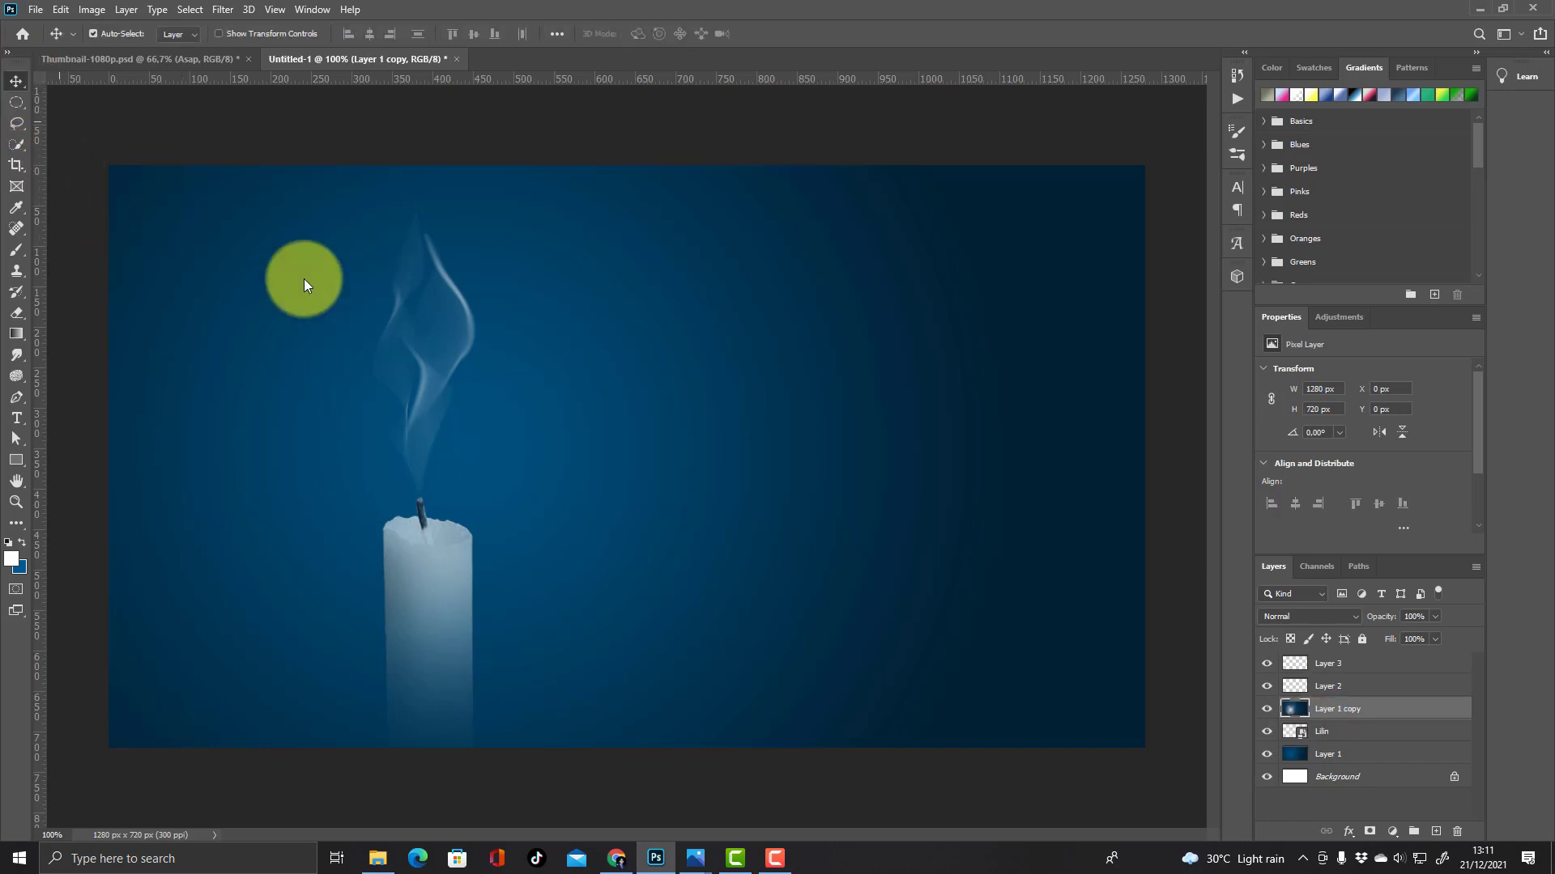
left_click(1268, 710)
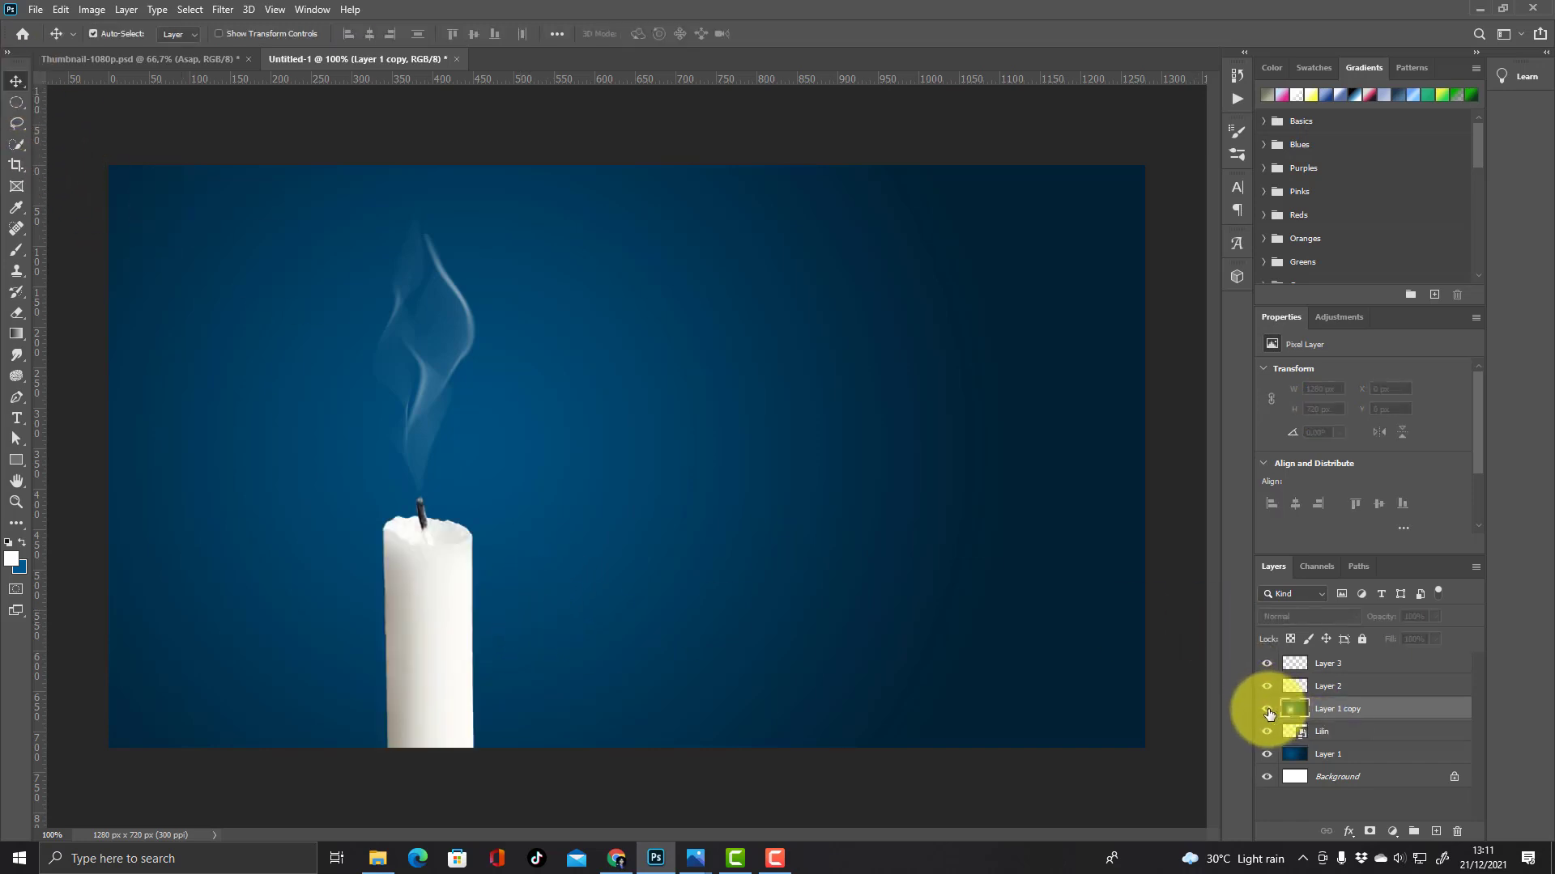
left_click(1268, 710)
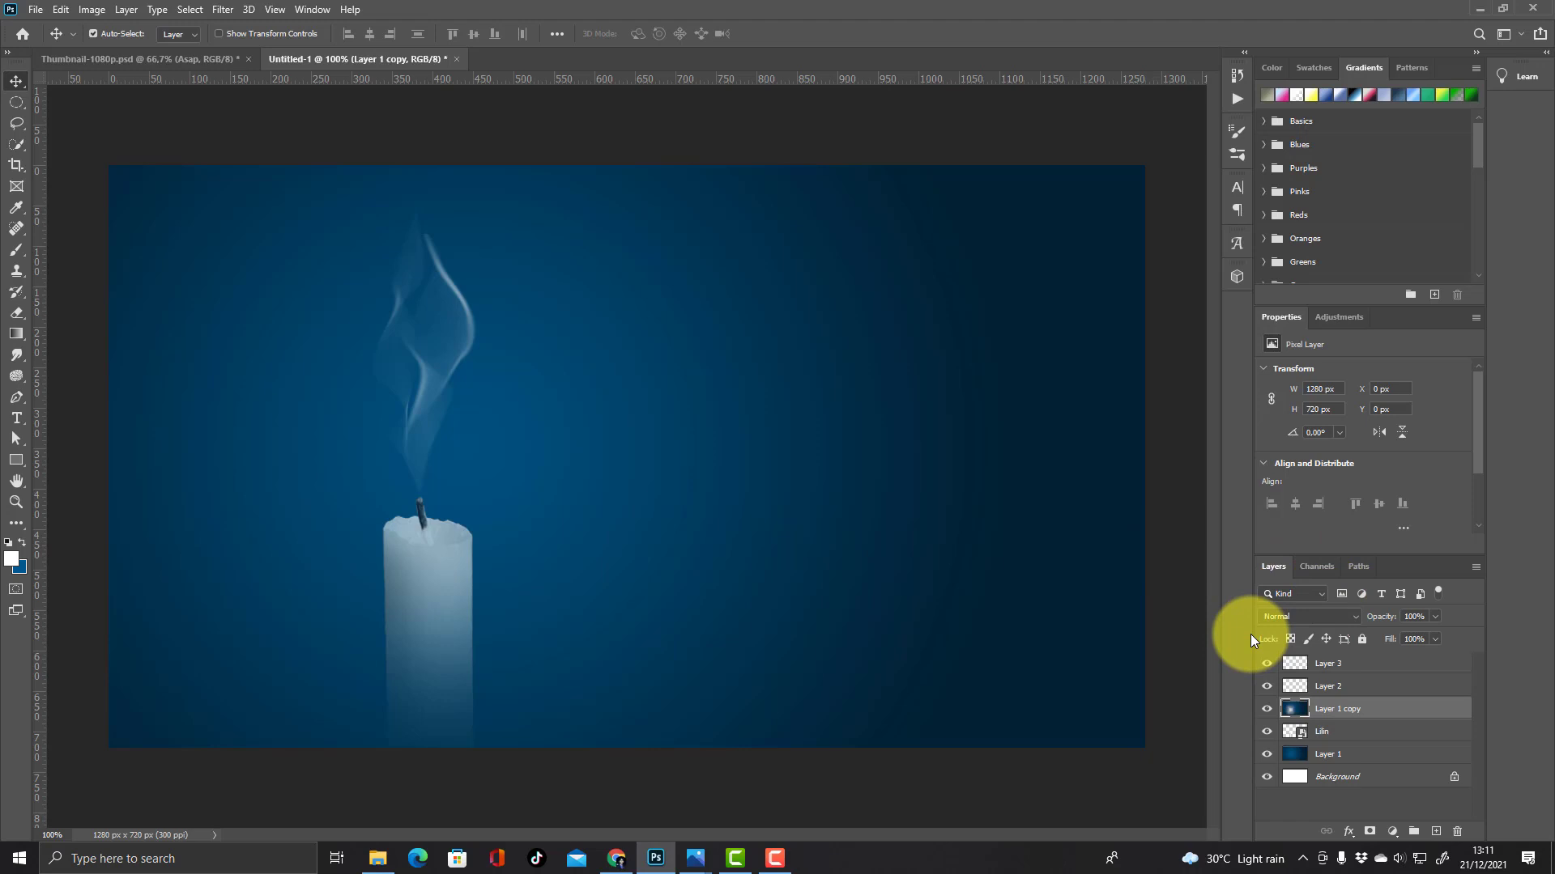
- Add the text "Lilin Yang Sudah Mati" above all layers and position it to the right of the candle at mid-height
left_click(1385, 664)
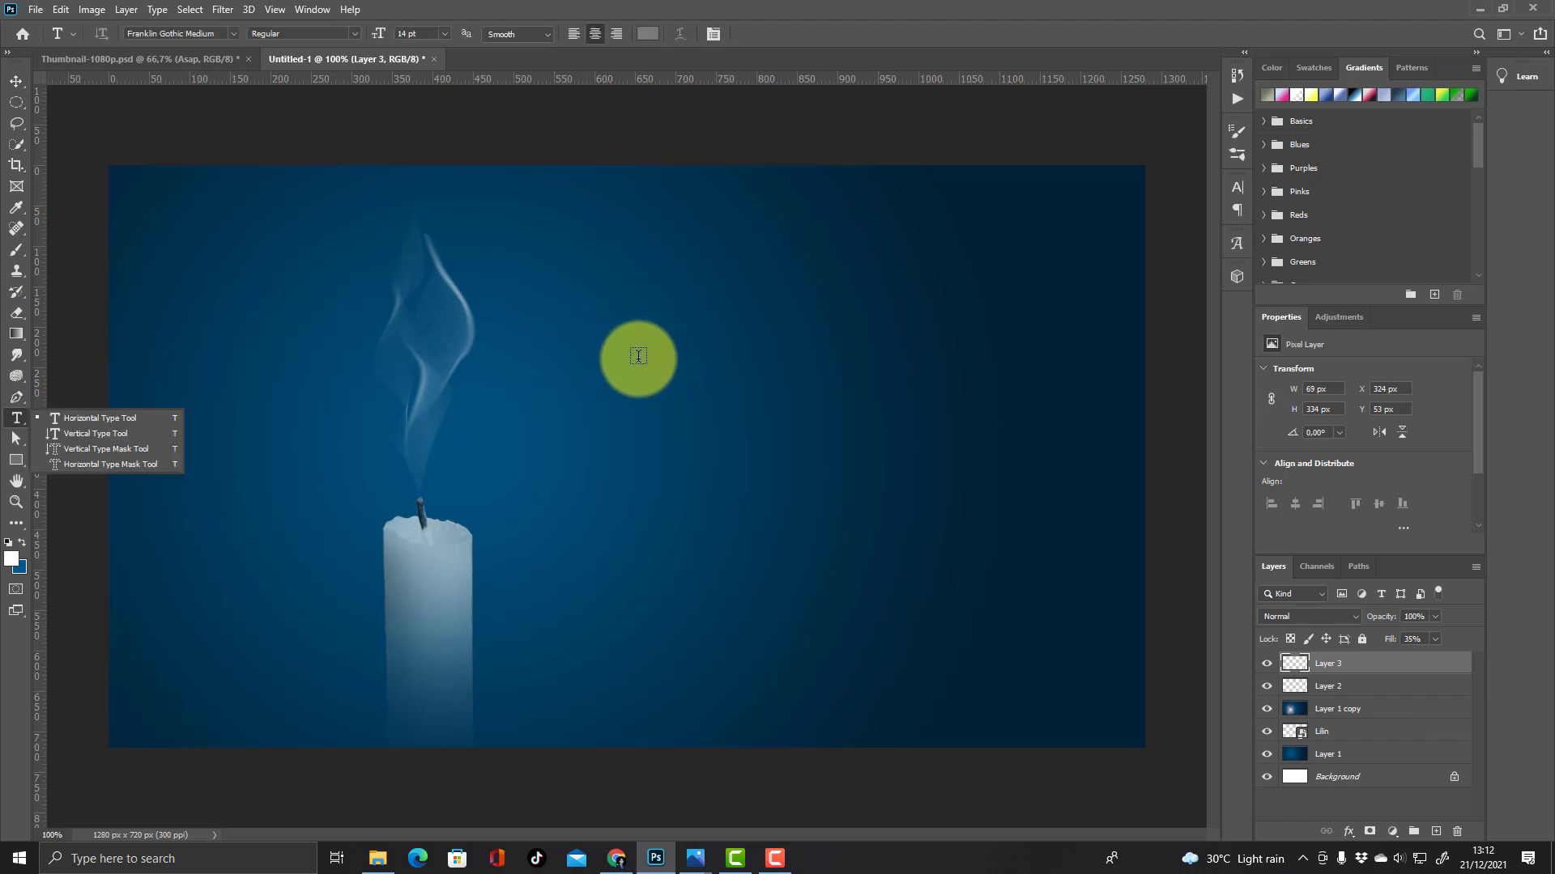
left_click(636, 361)
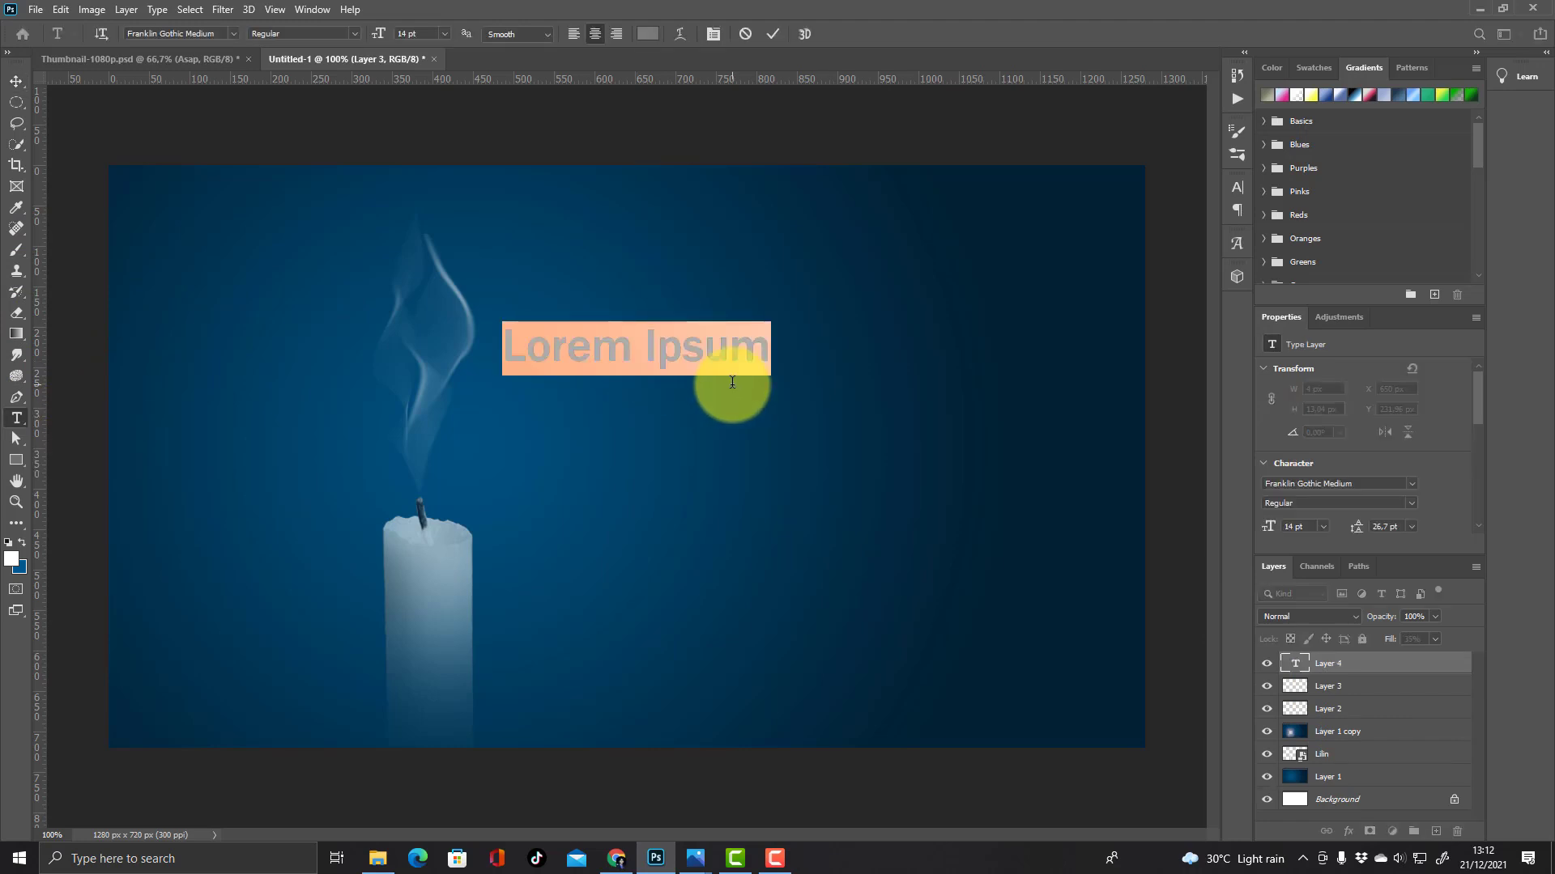
type("Lilin ")
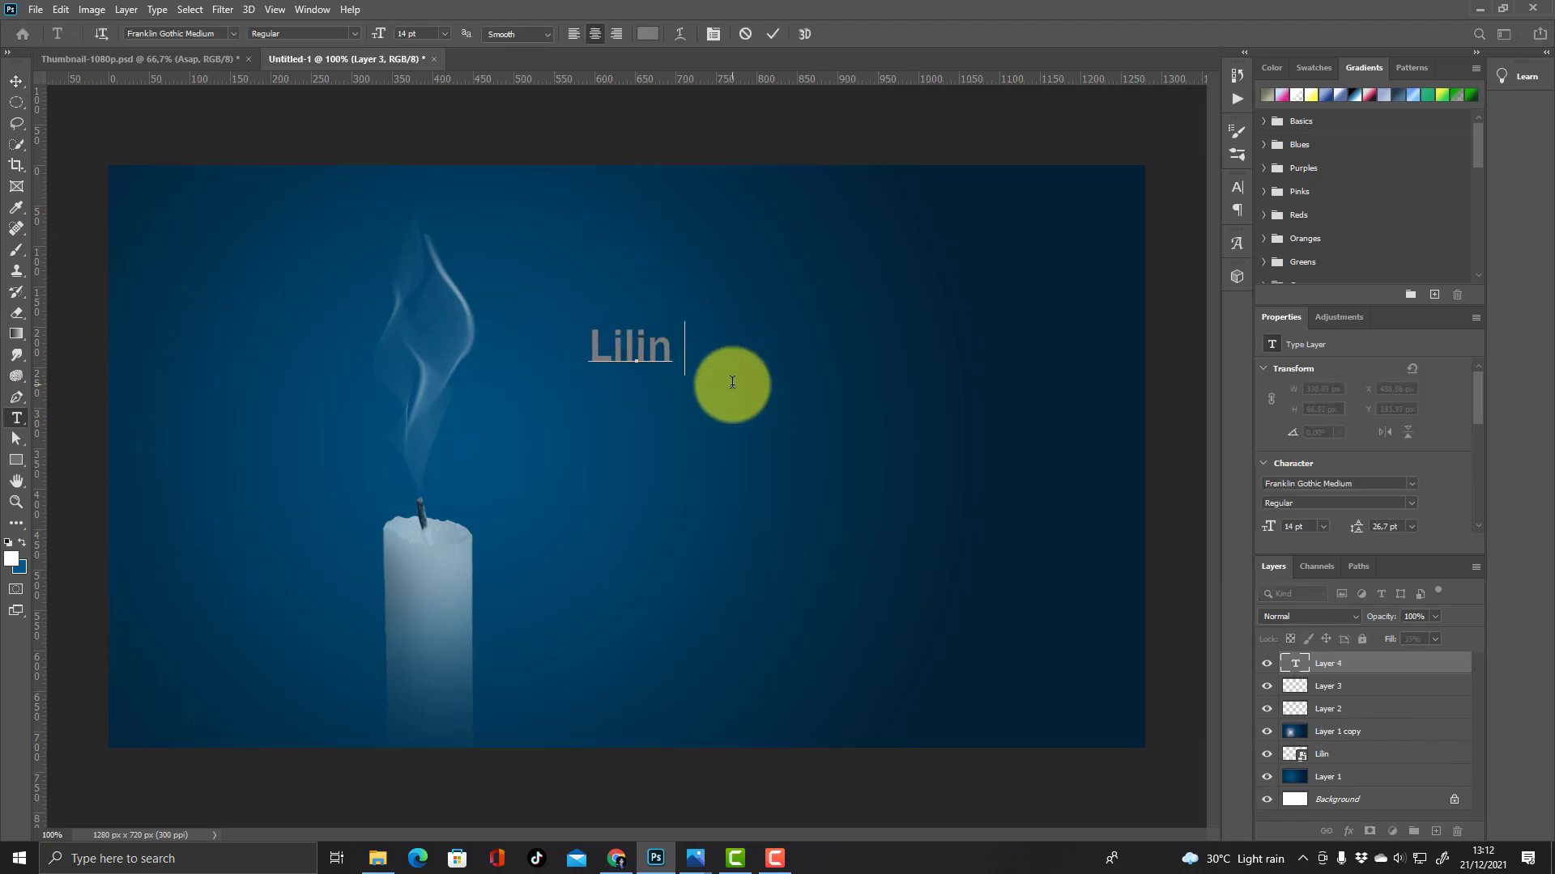
type("Yang Sud")
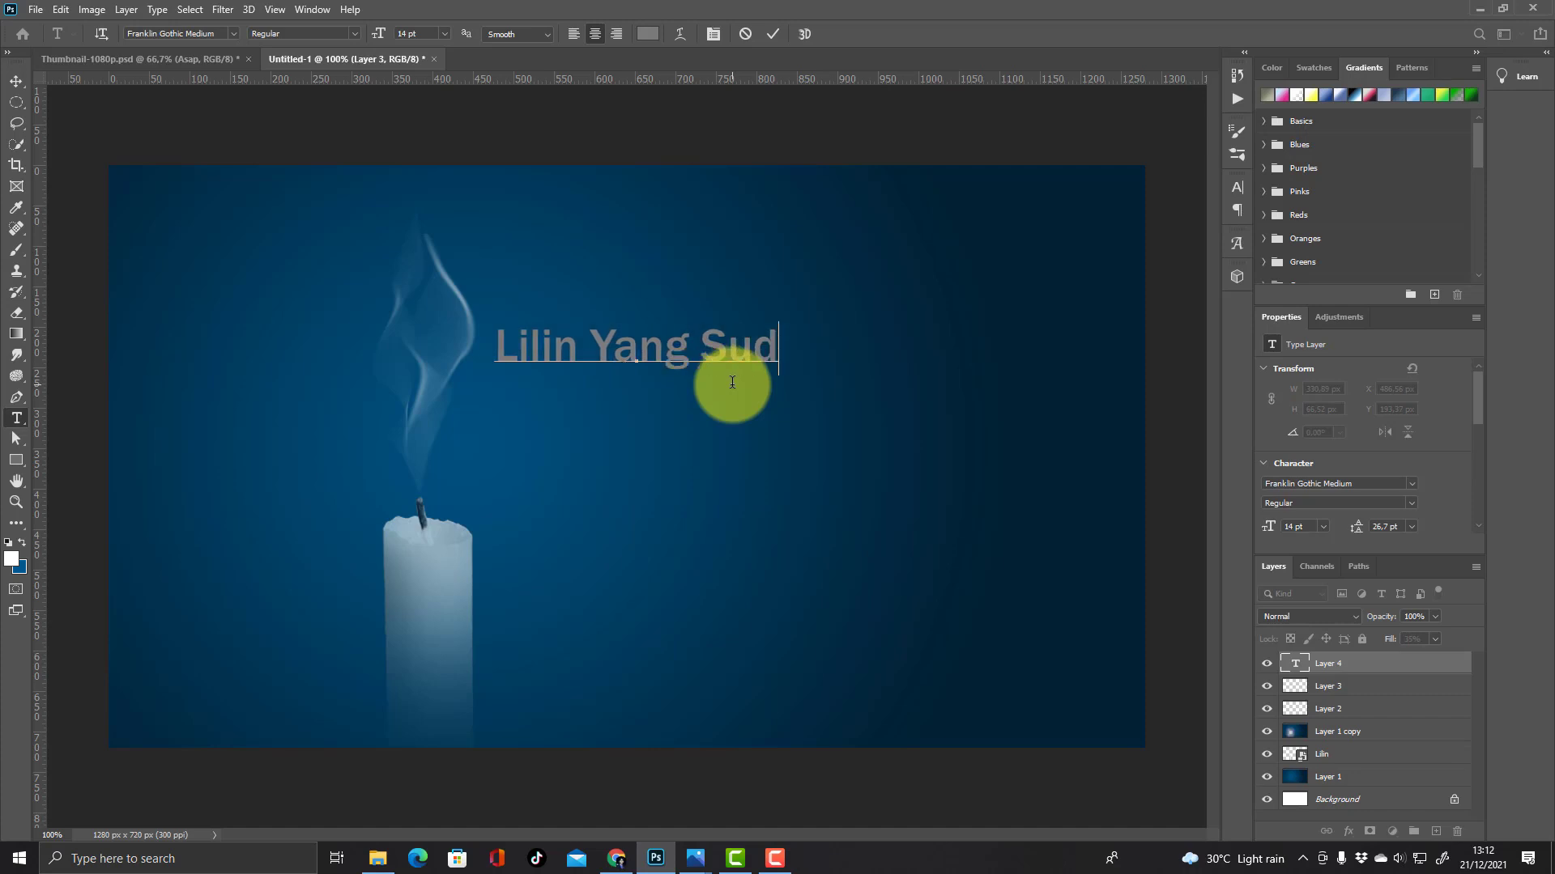
type("ah Mati")
key("ctrl+Return")
key("v")
left_click_drag(643, 347, 834, 438)
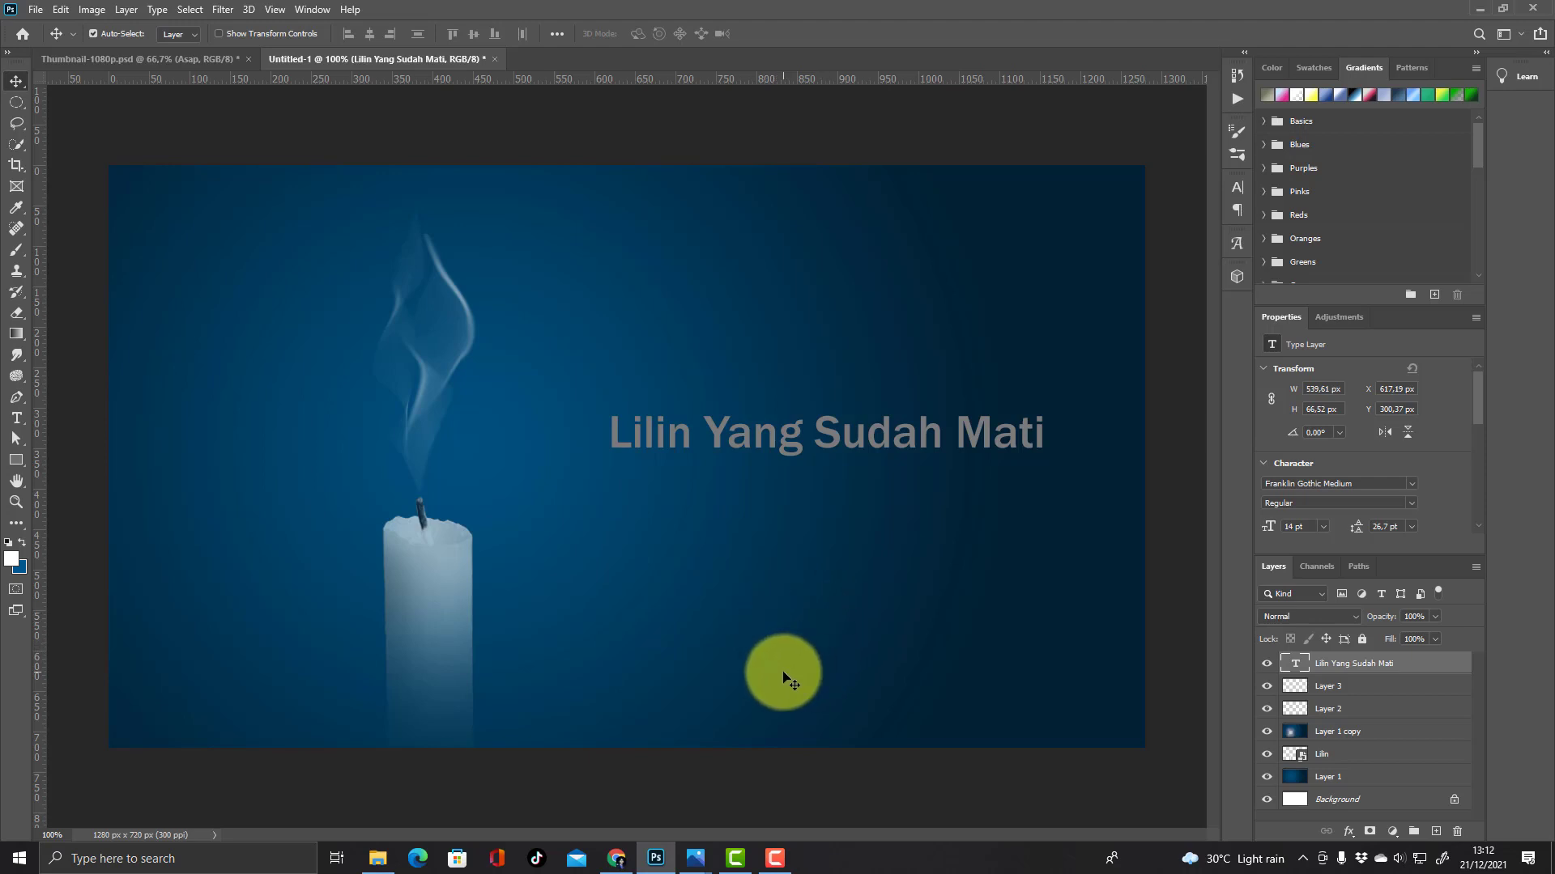
- Switch to Photos to view the reference images asap-lilin-mati-candle-blow-off.jpg and Animasi-lilin.gif, and minimize the GIF's window
mouse_move(695, 857)
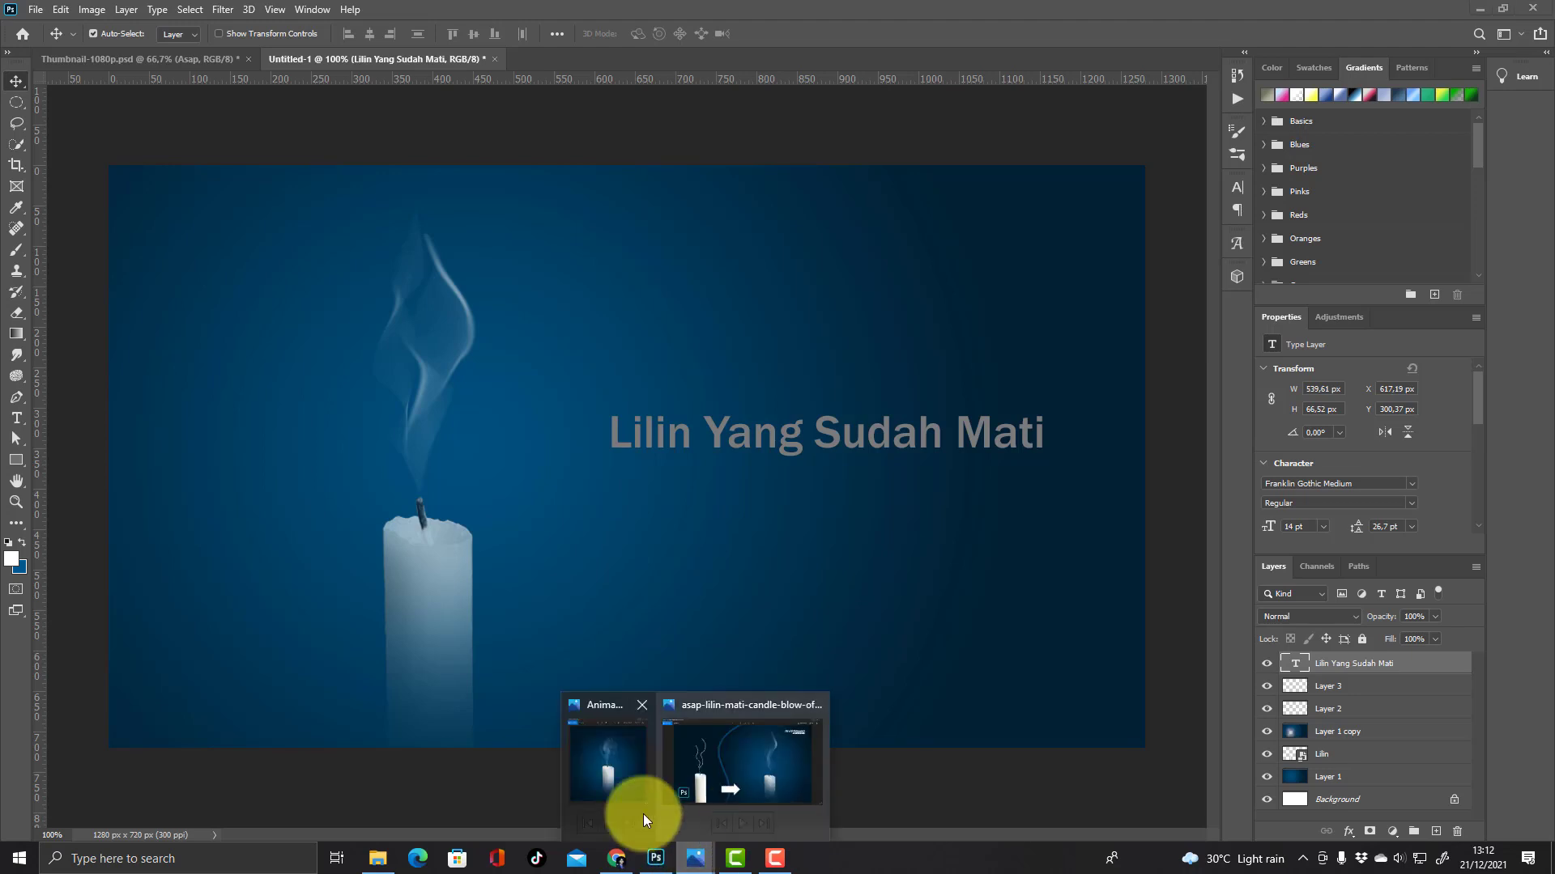
left_click(768, 779)
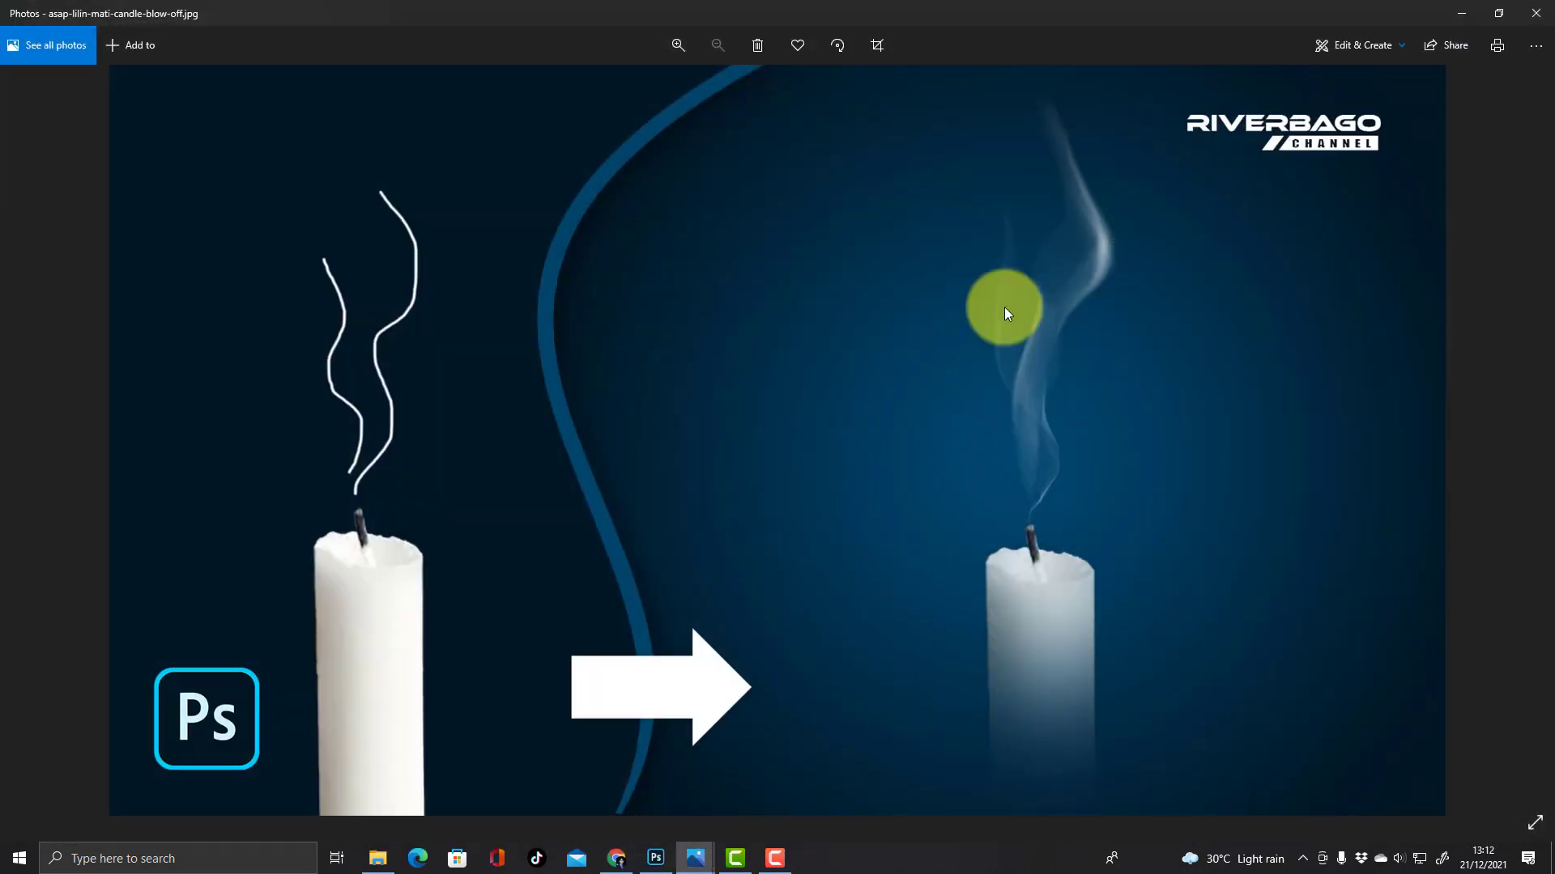
mouse_move(692, 865)
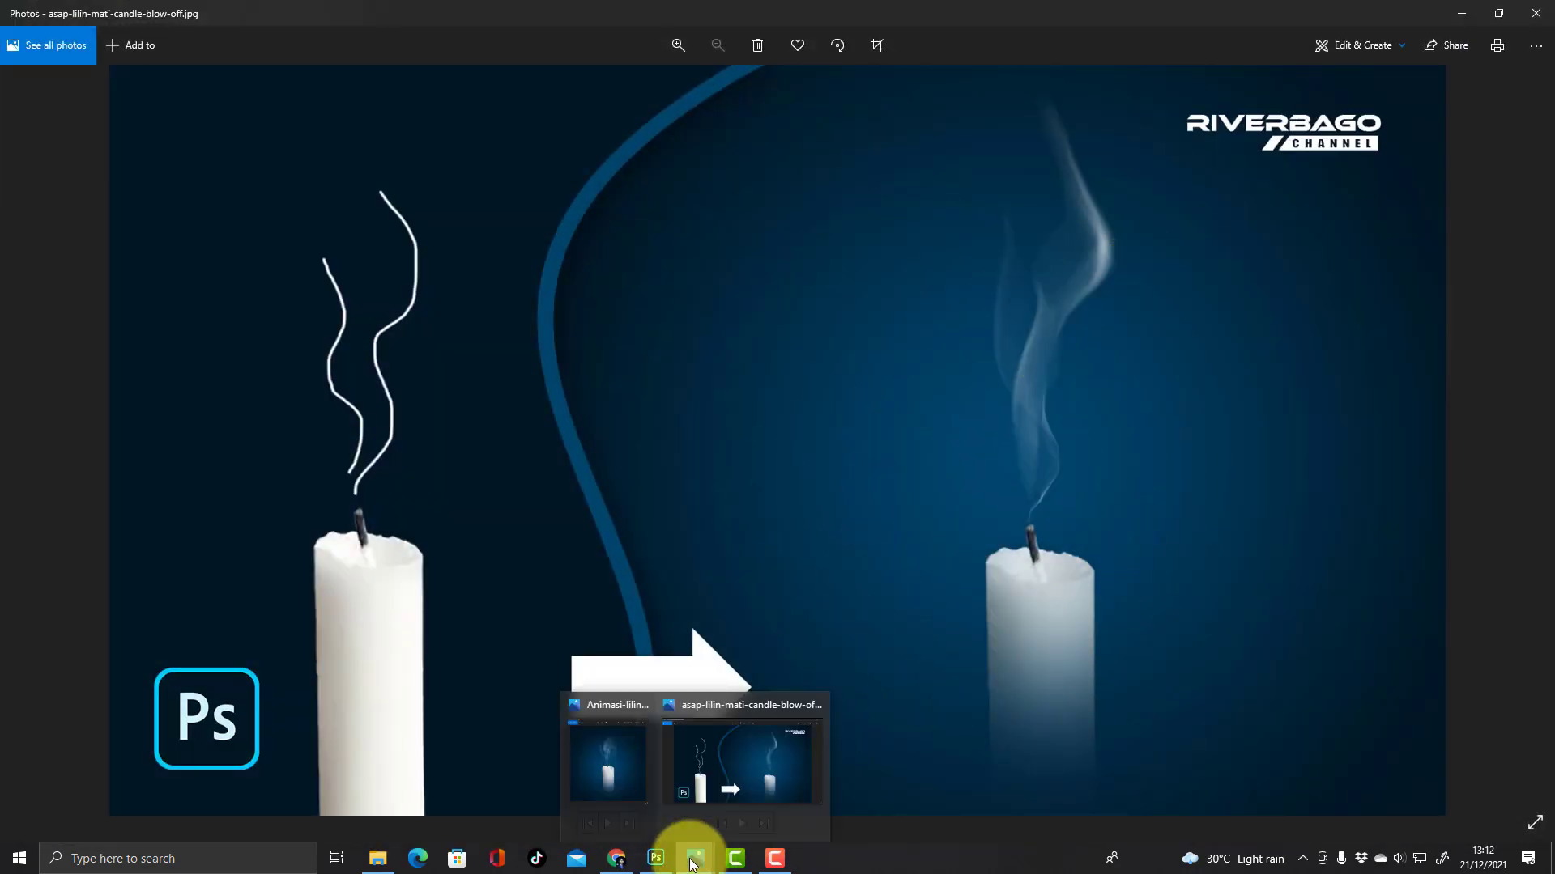
left_click(590, 770)
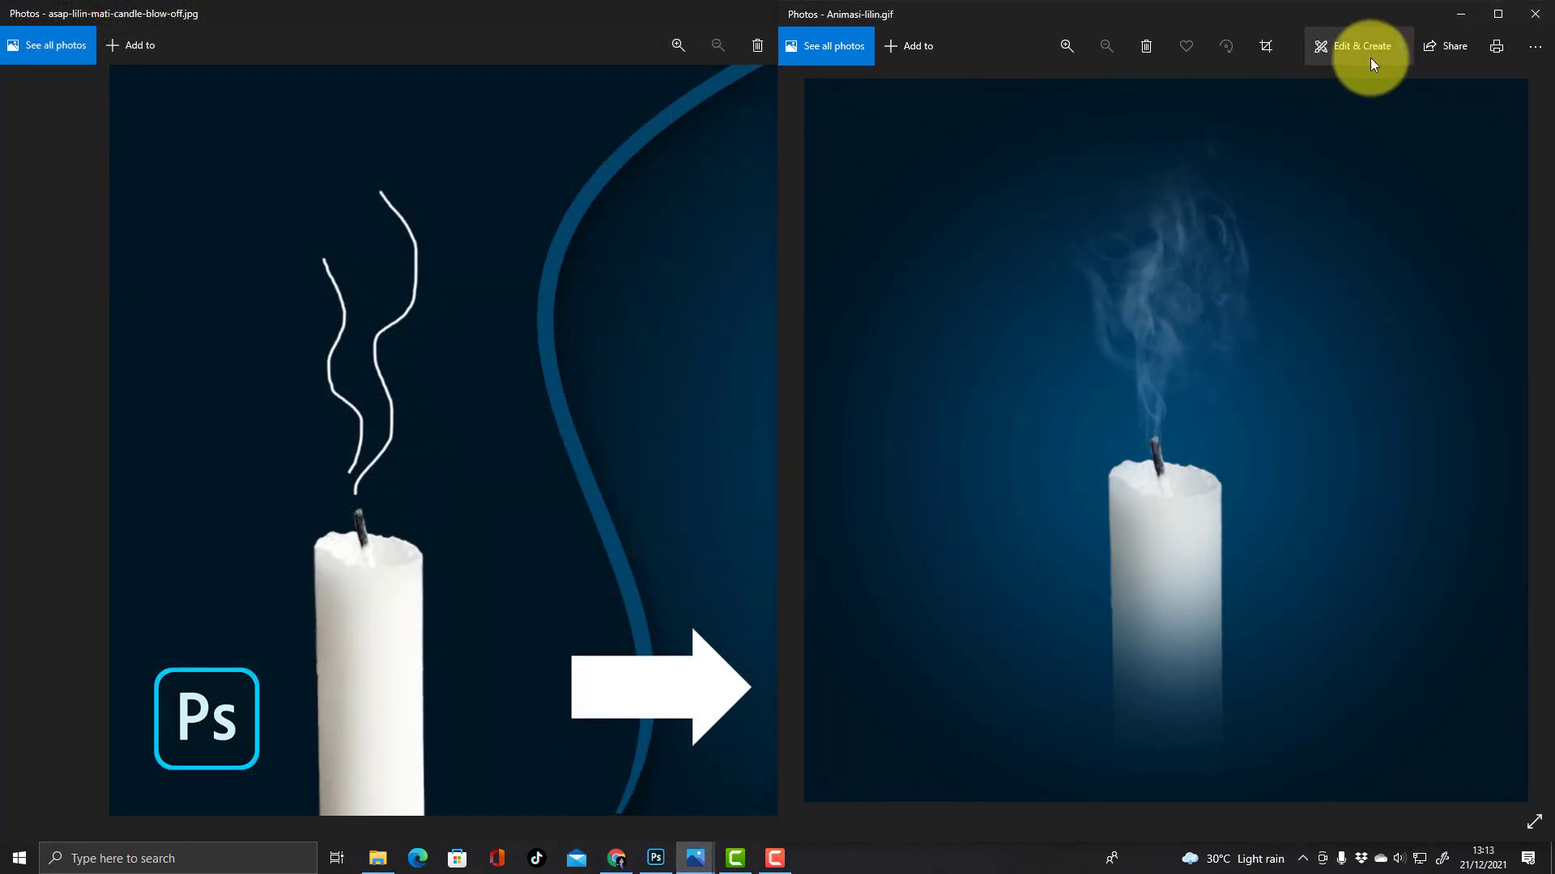
left_click(1459, 14)
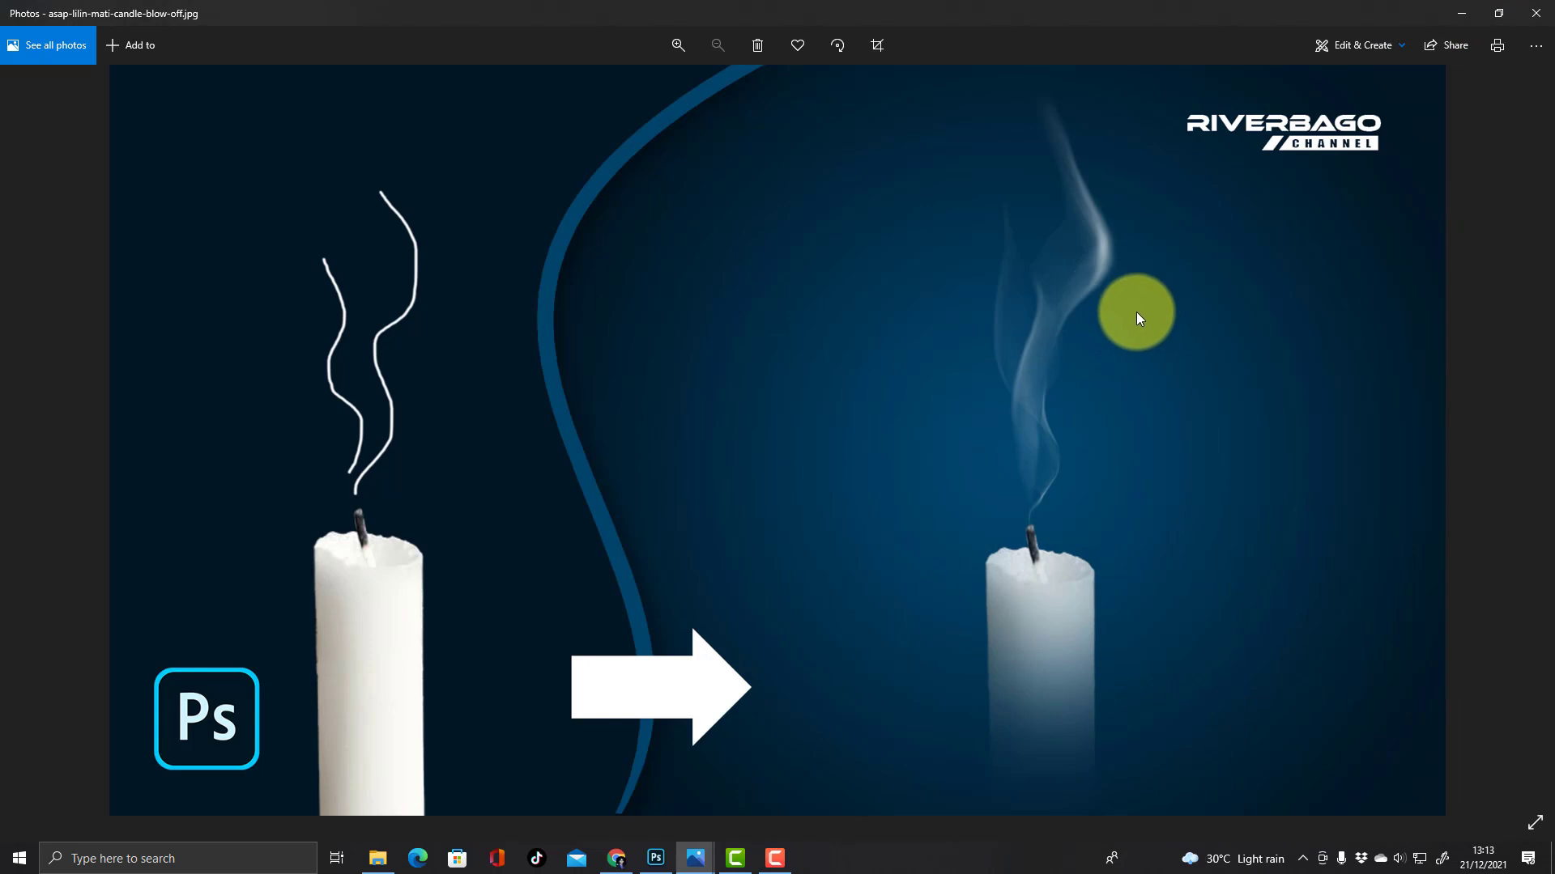